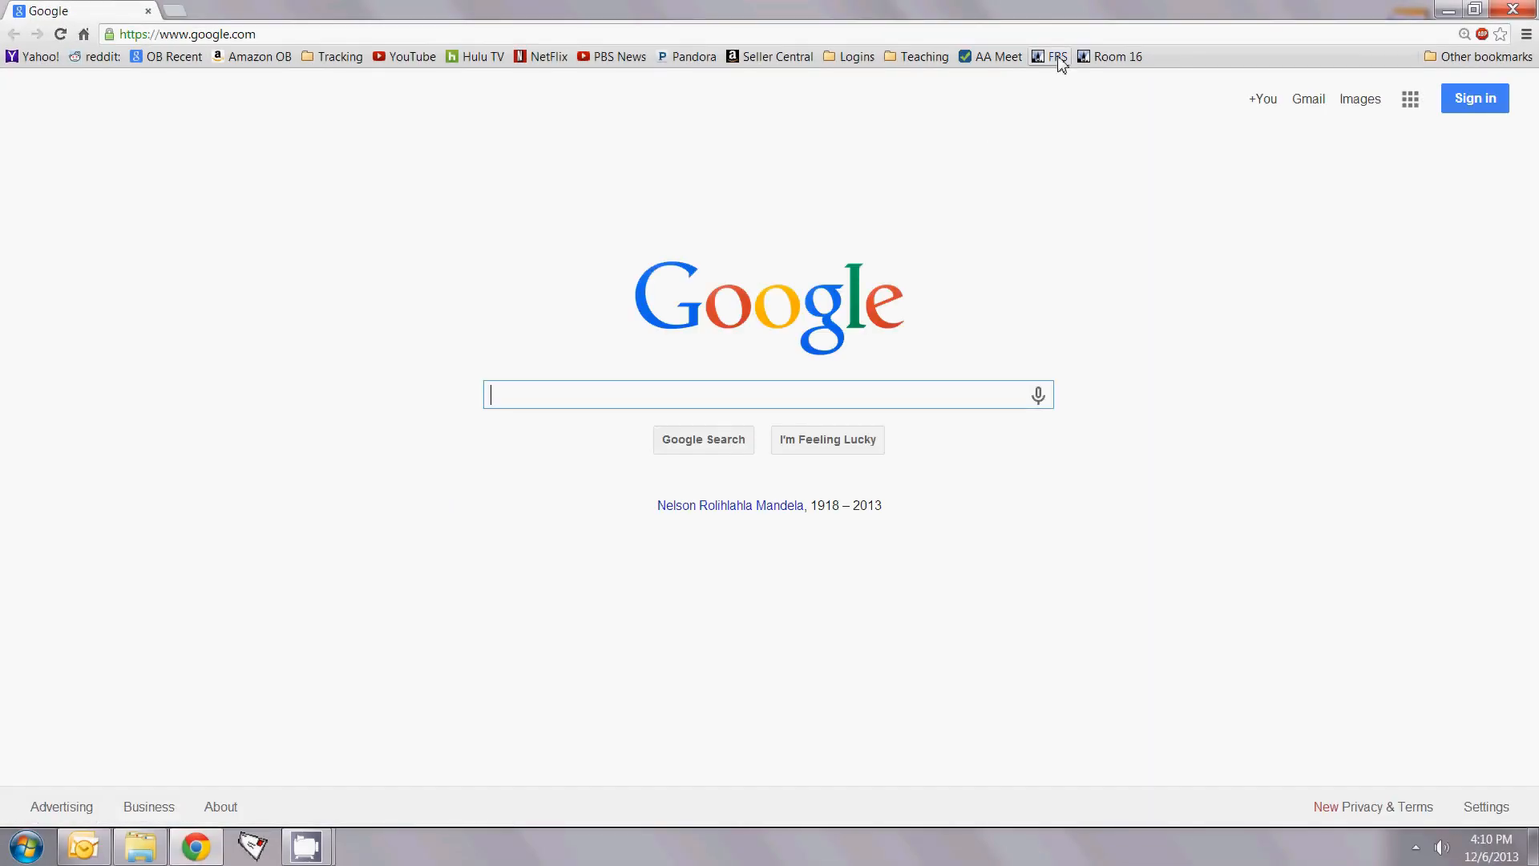
Step: Open the FRS district site and sign in to school Google Apps with the teacher's username and password
left_click(1056, 56)
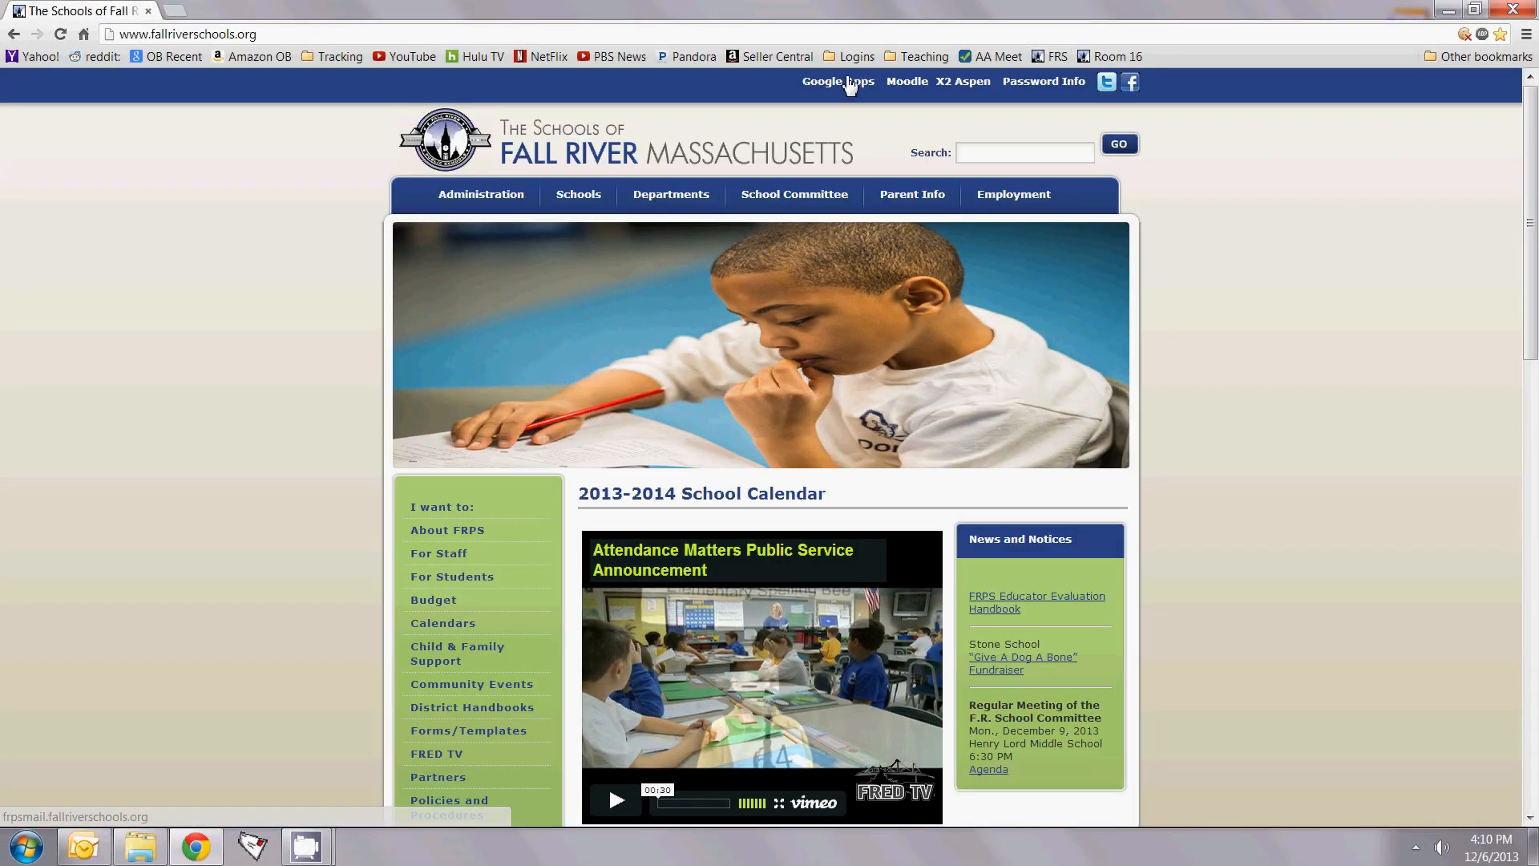
left_click(849, 82)
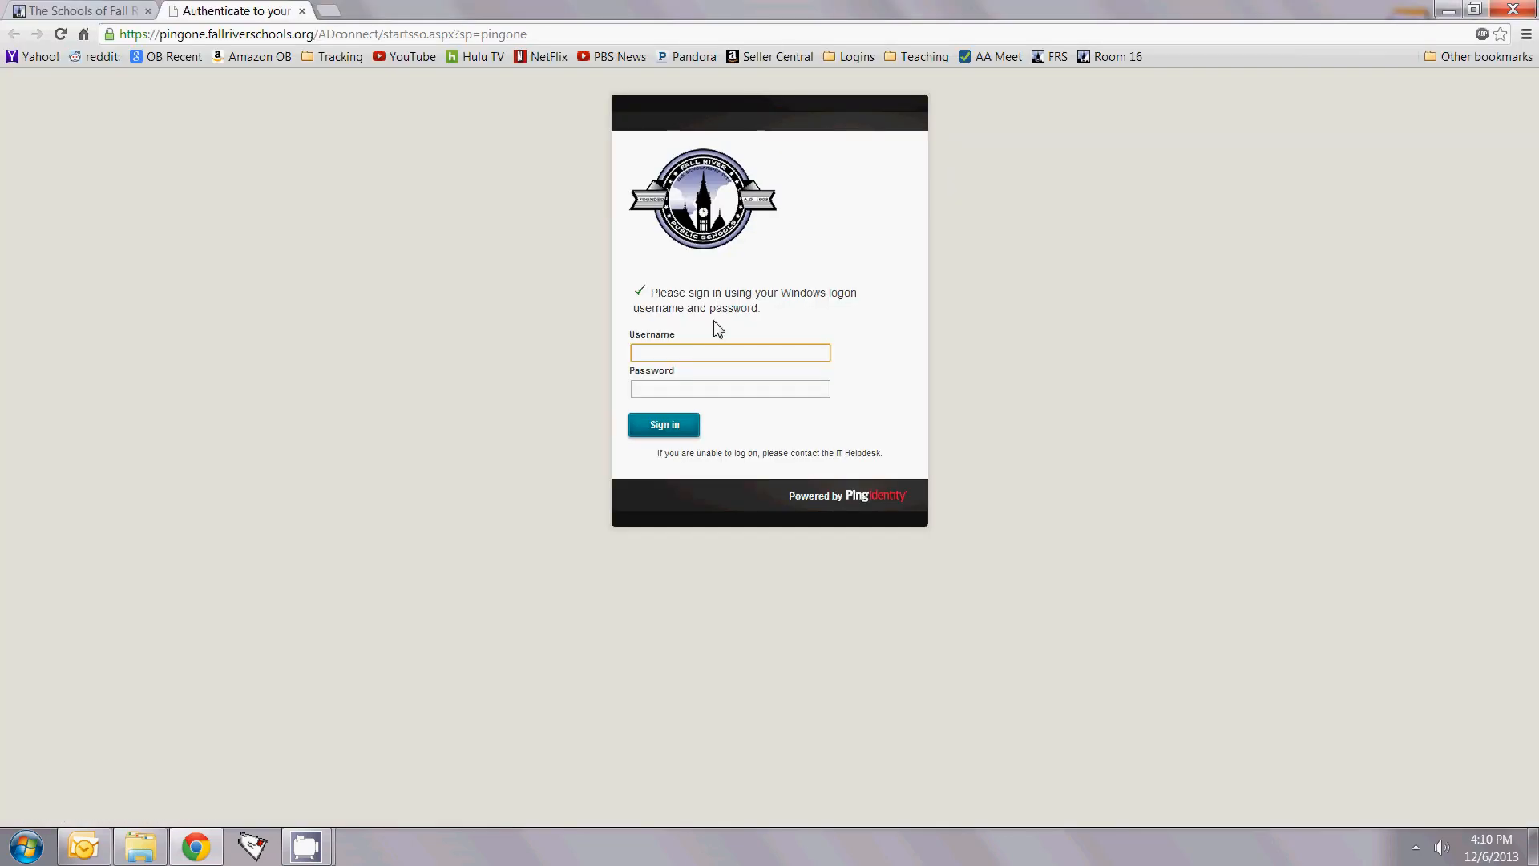
type("bcoleman")
key("Tab")
type("••••••••")
key("Return")
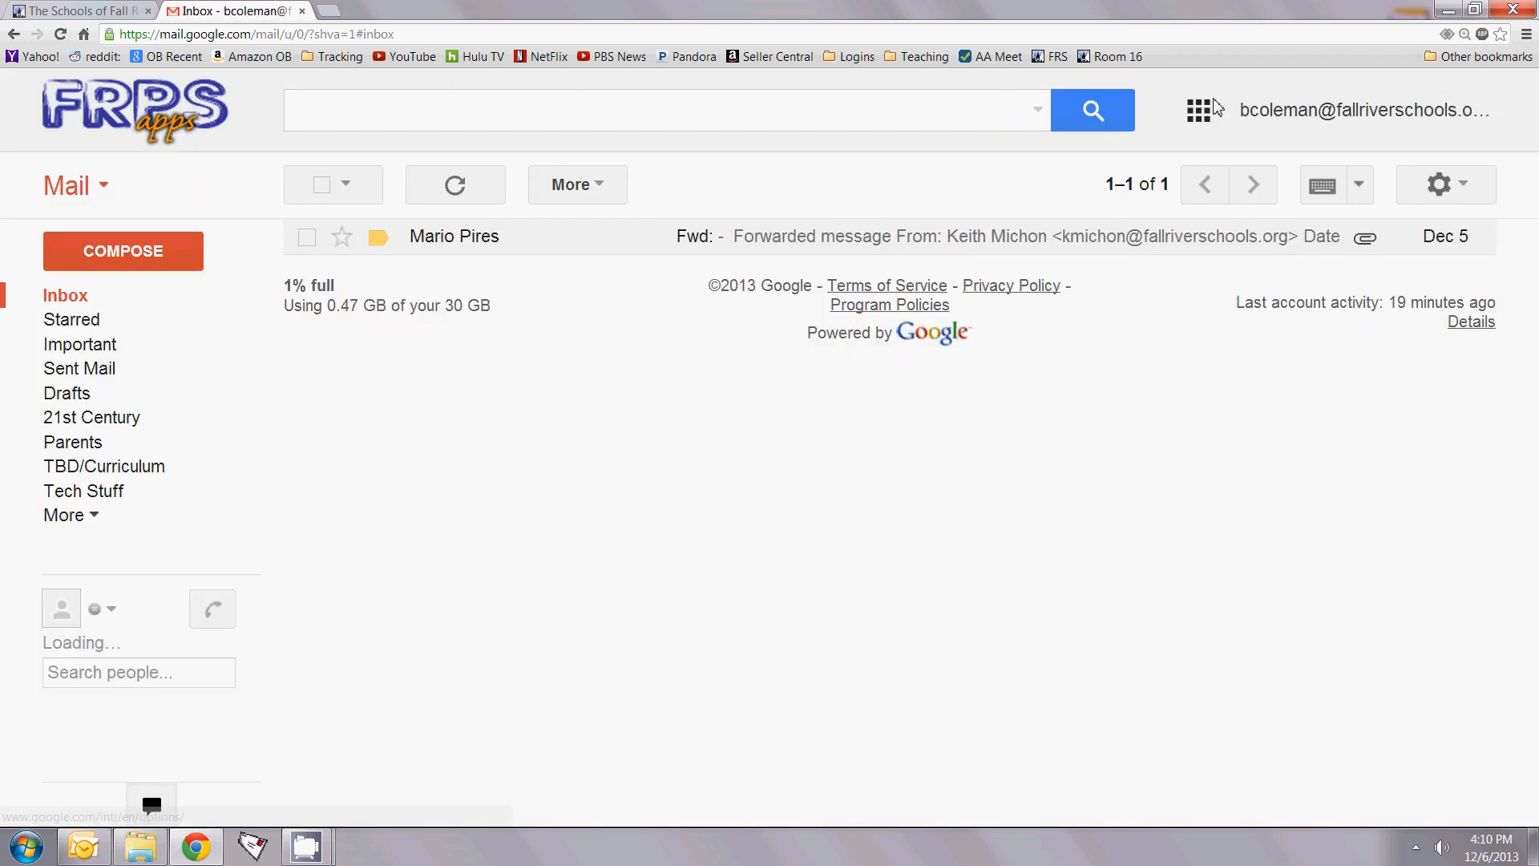
Step: Open Google Drive from the Gmail apps grid
left_click(1202, 112)
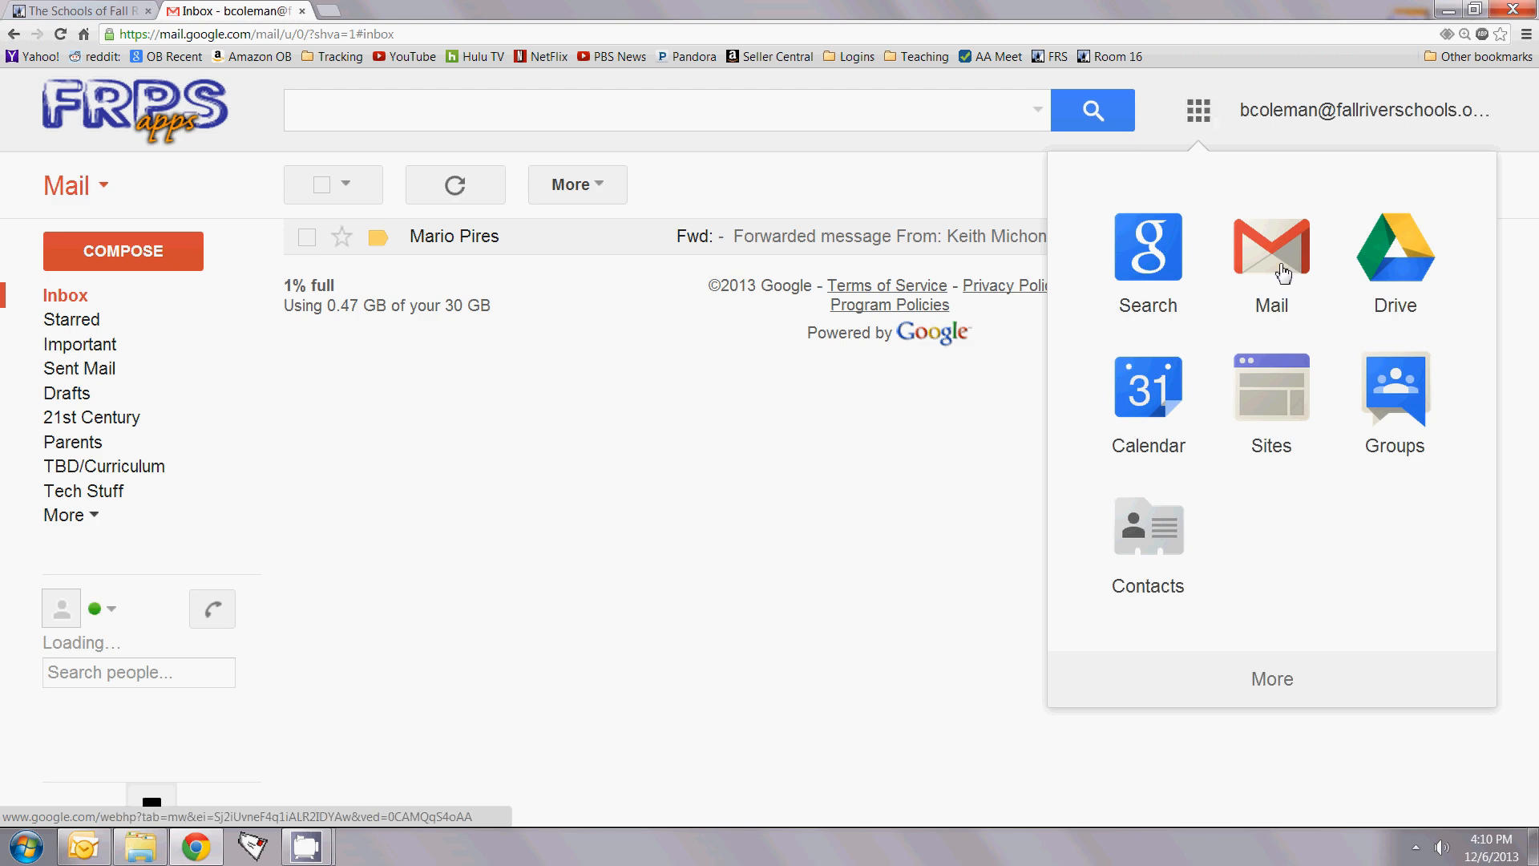
left_click(1391, 280)
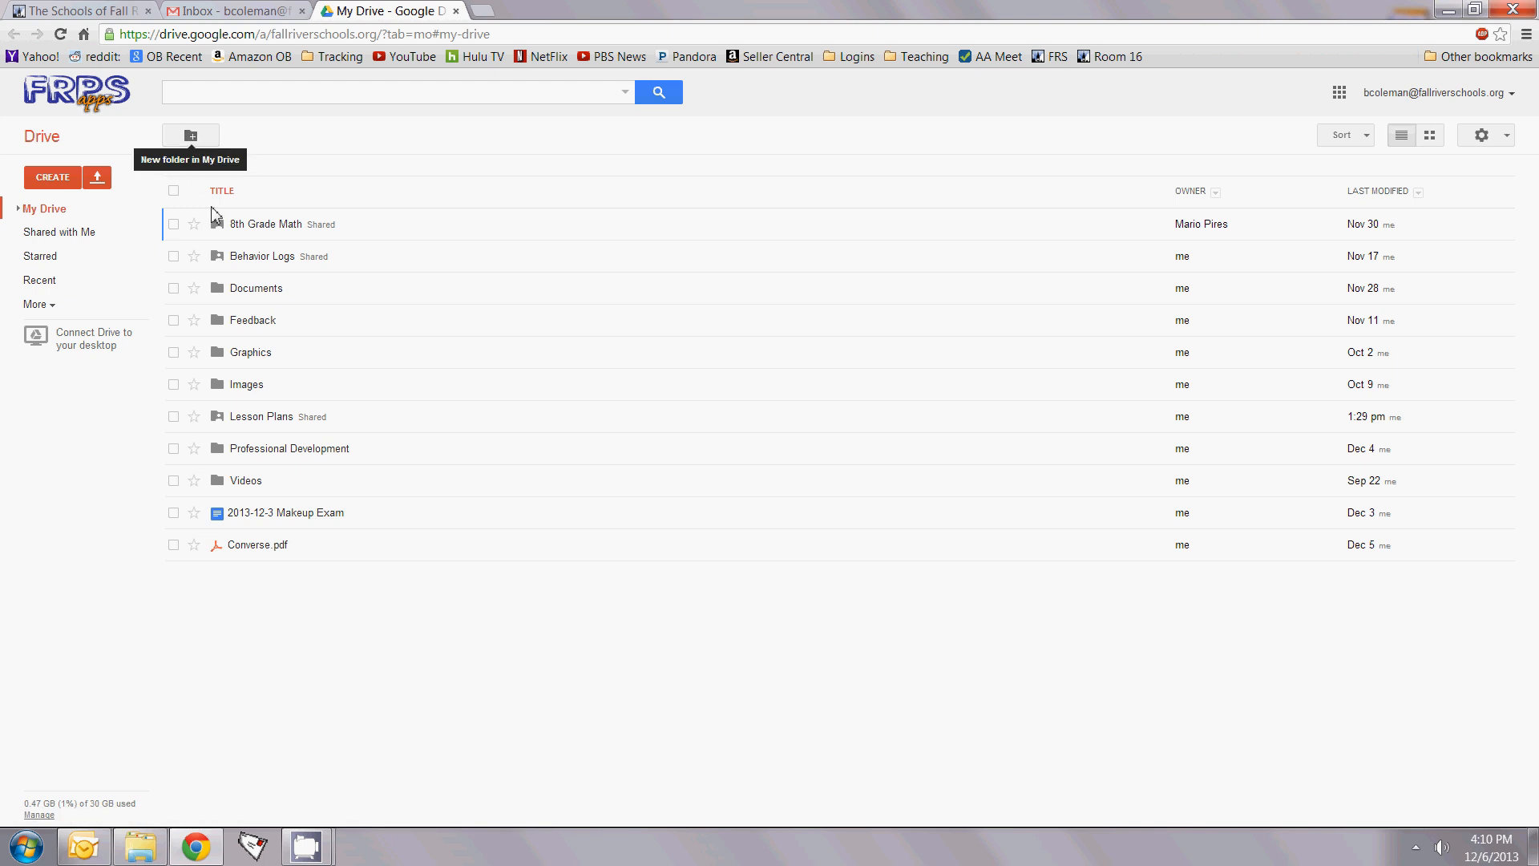
Step: Open the Behavior Logs folder and start a new Form there
left_click(248, 258)
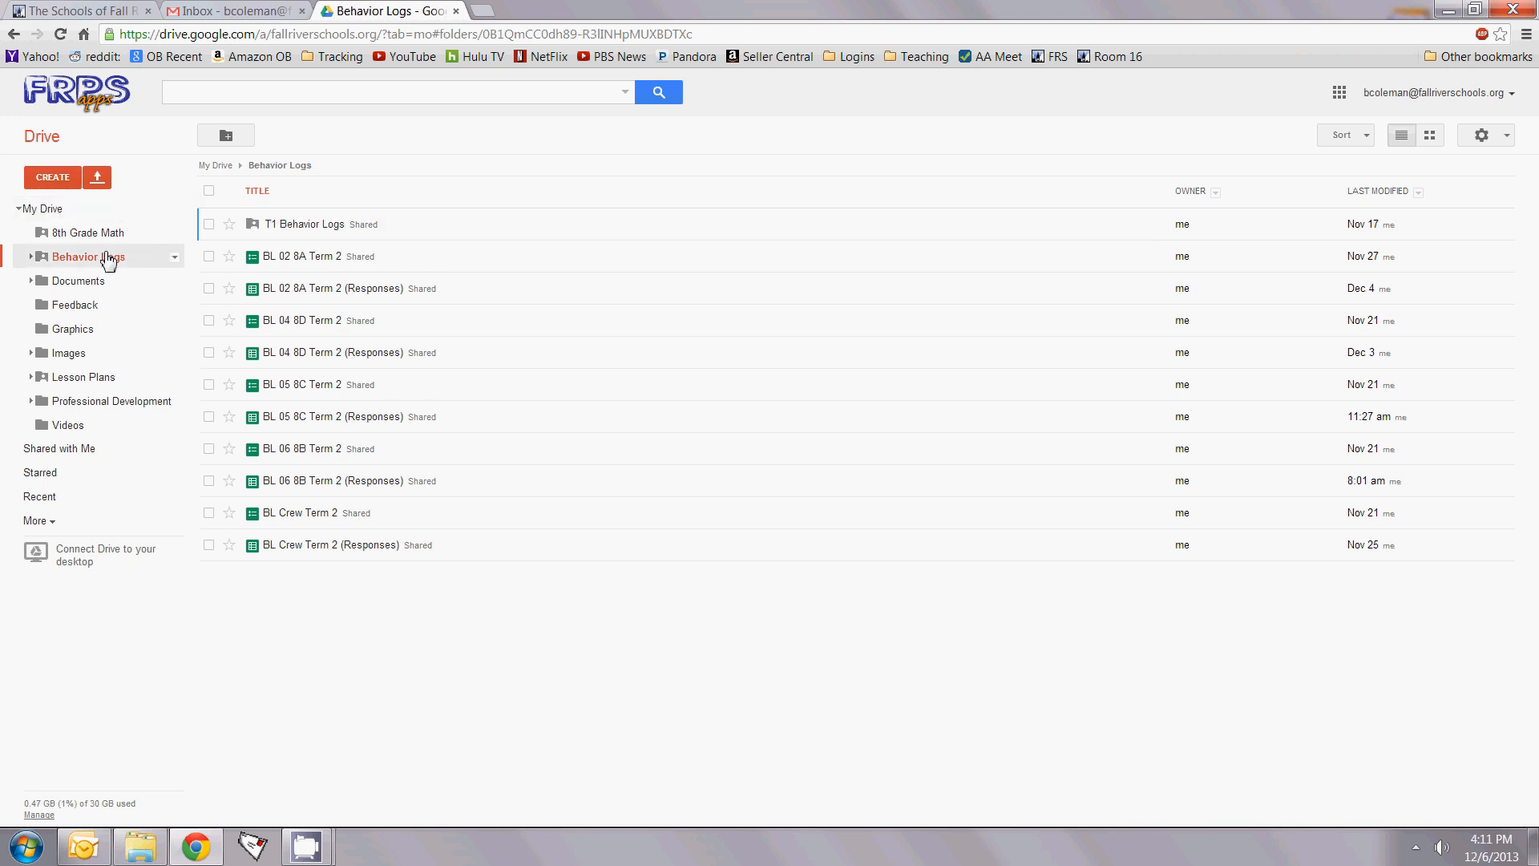
left_click(50, 180)
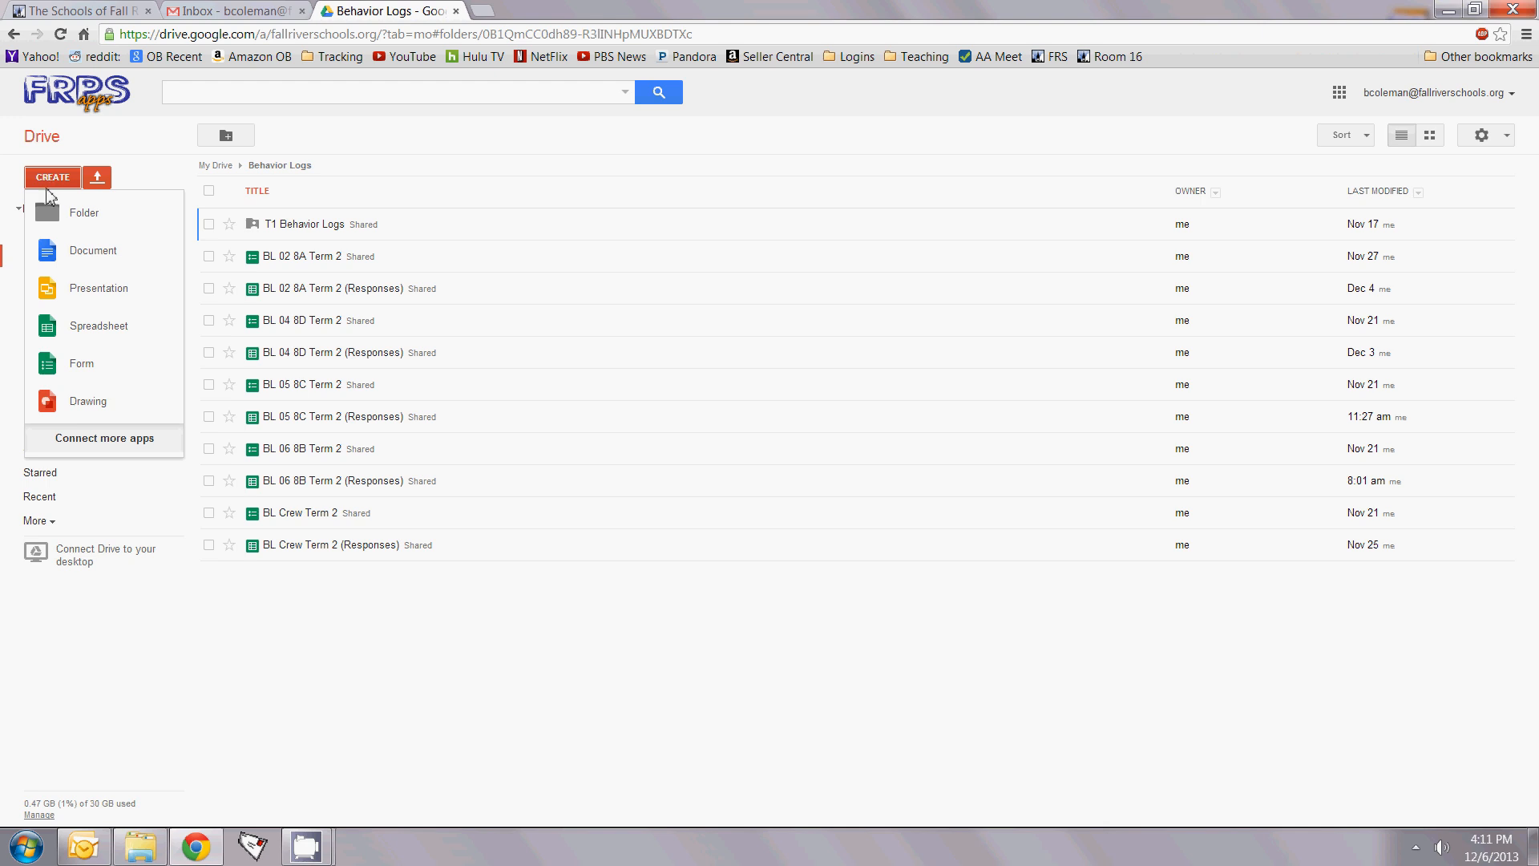
left_click(94, 367)
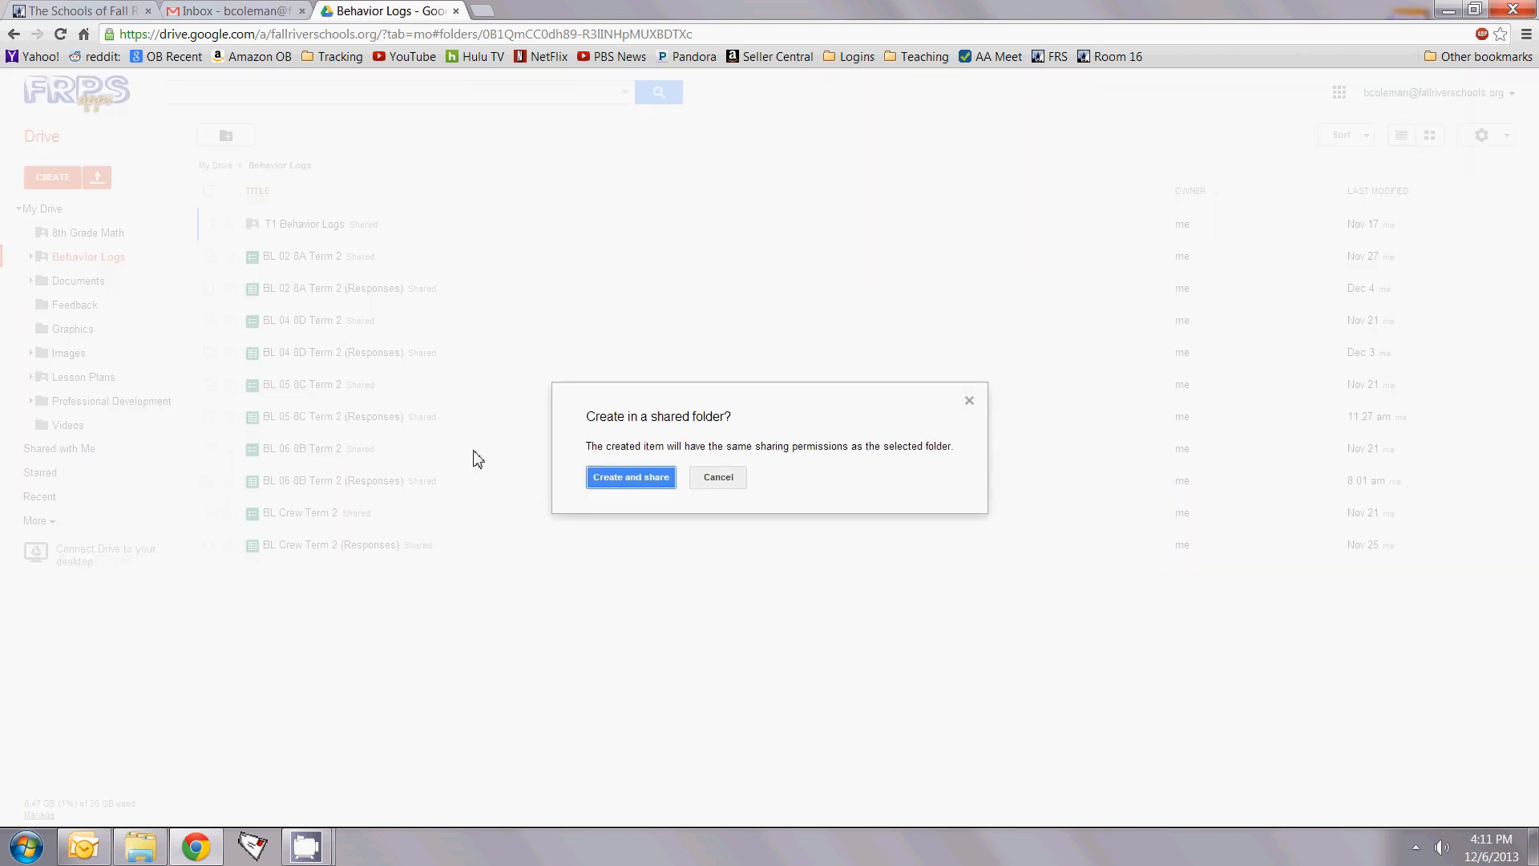
Step: Confirm creating in the shared folder and keep the Default theme for the new form
left_click(632, 478)
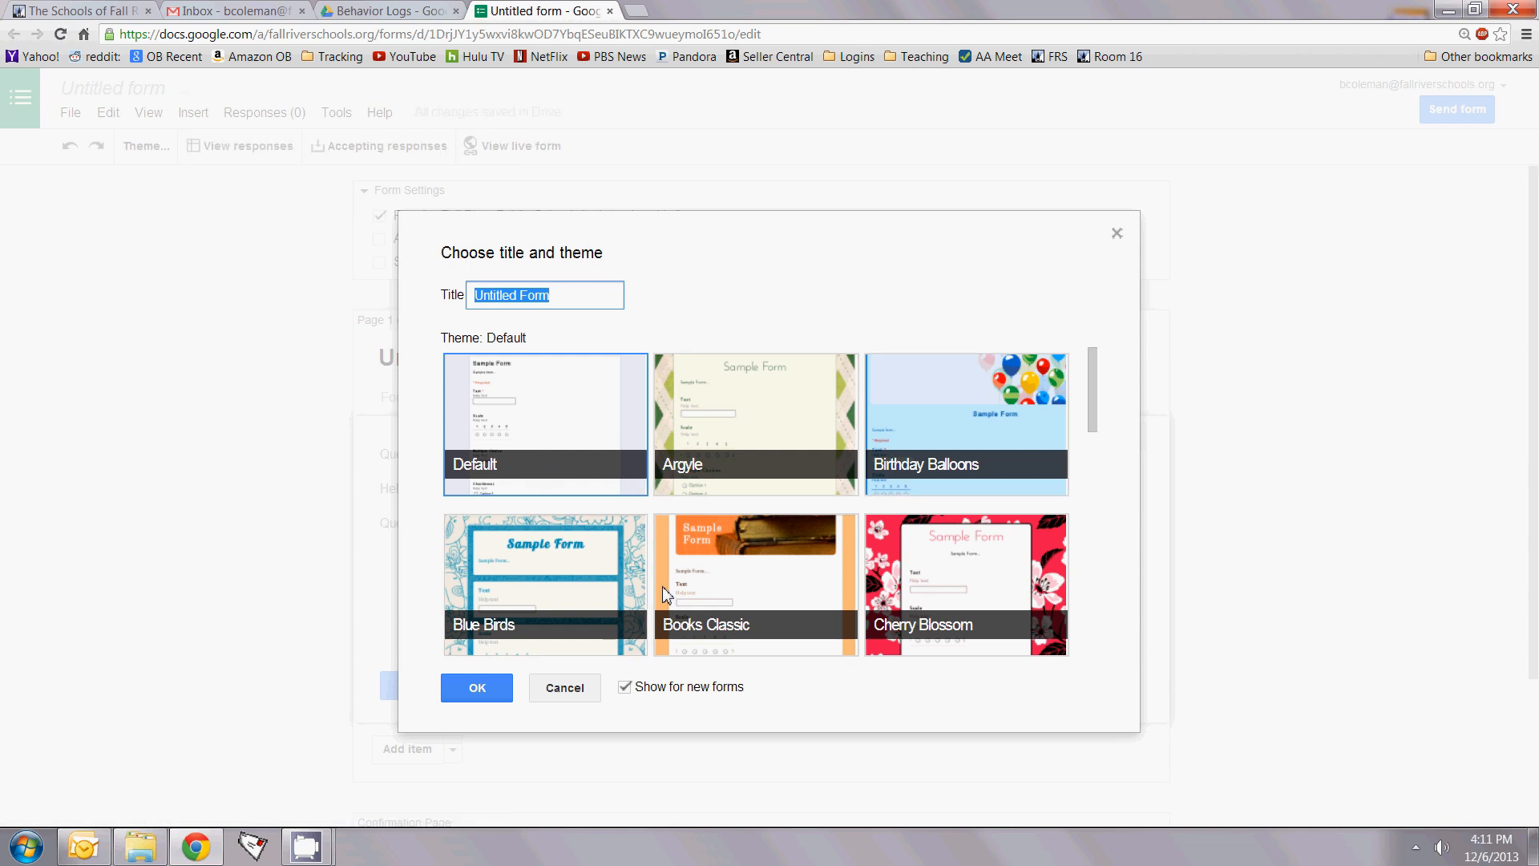
left_click(561, 416)
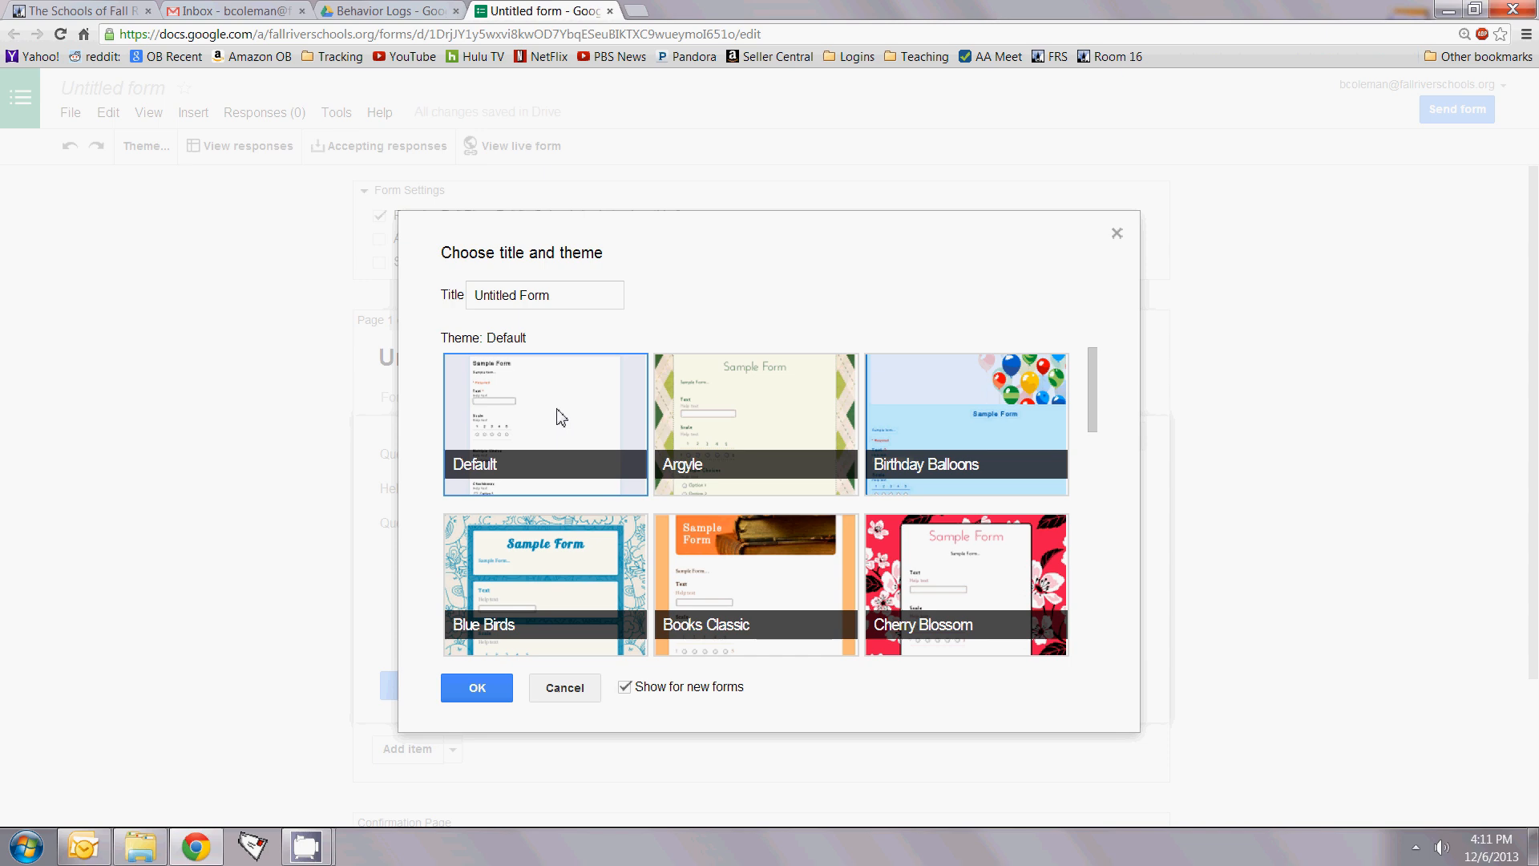
left_click(479, 688)
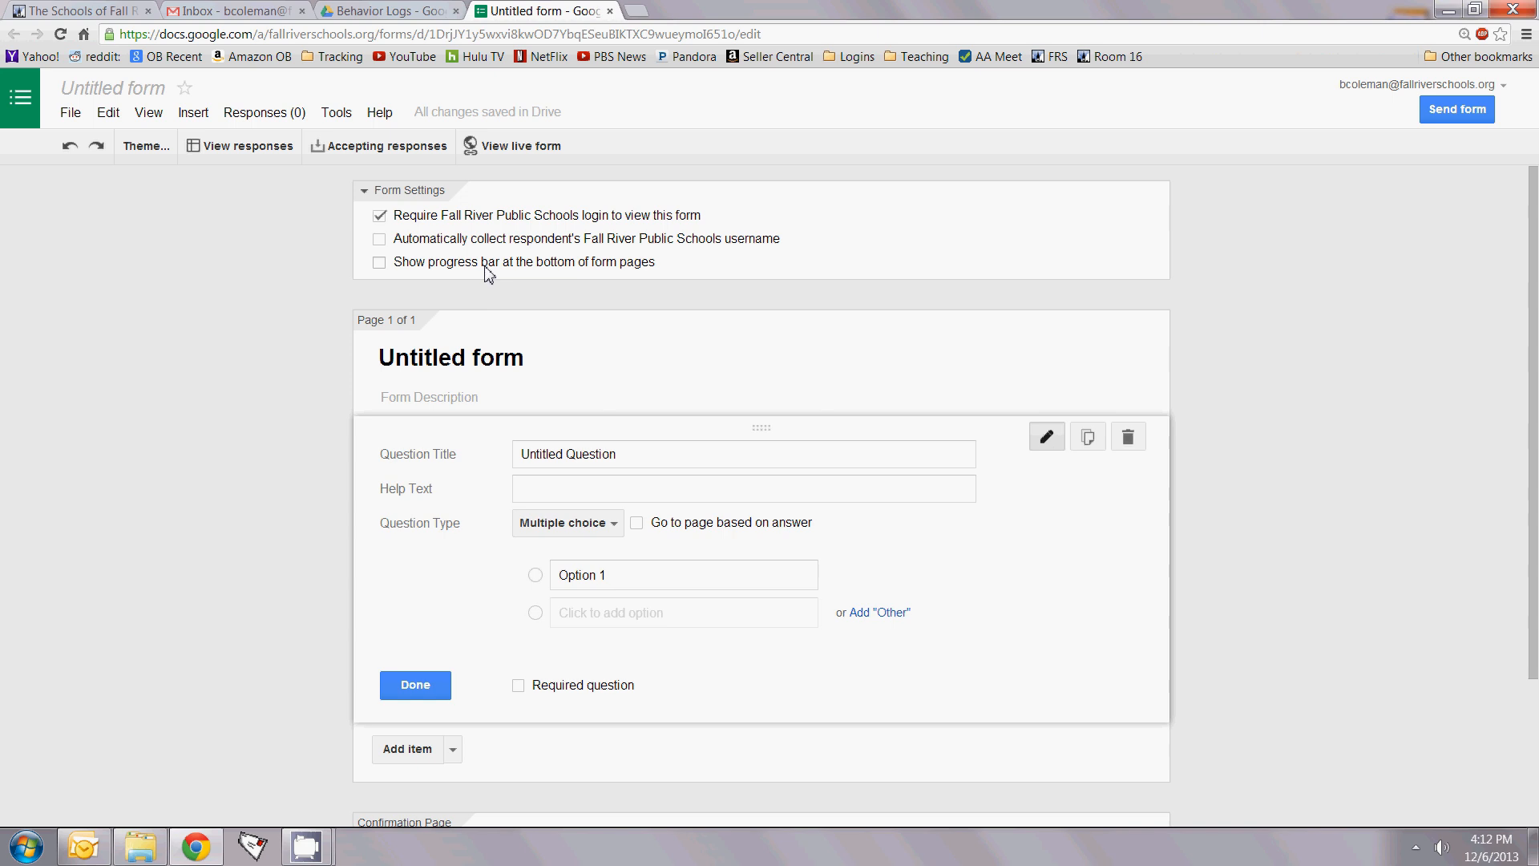
Step: Rename the untitled form to 'BL Test Class'
left_click(120, 89)
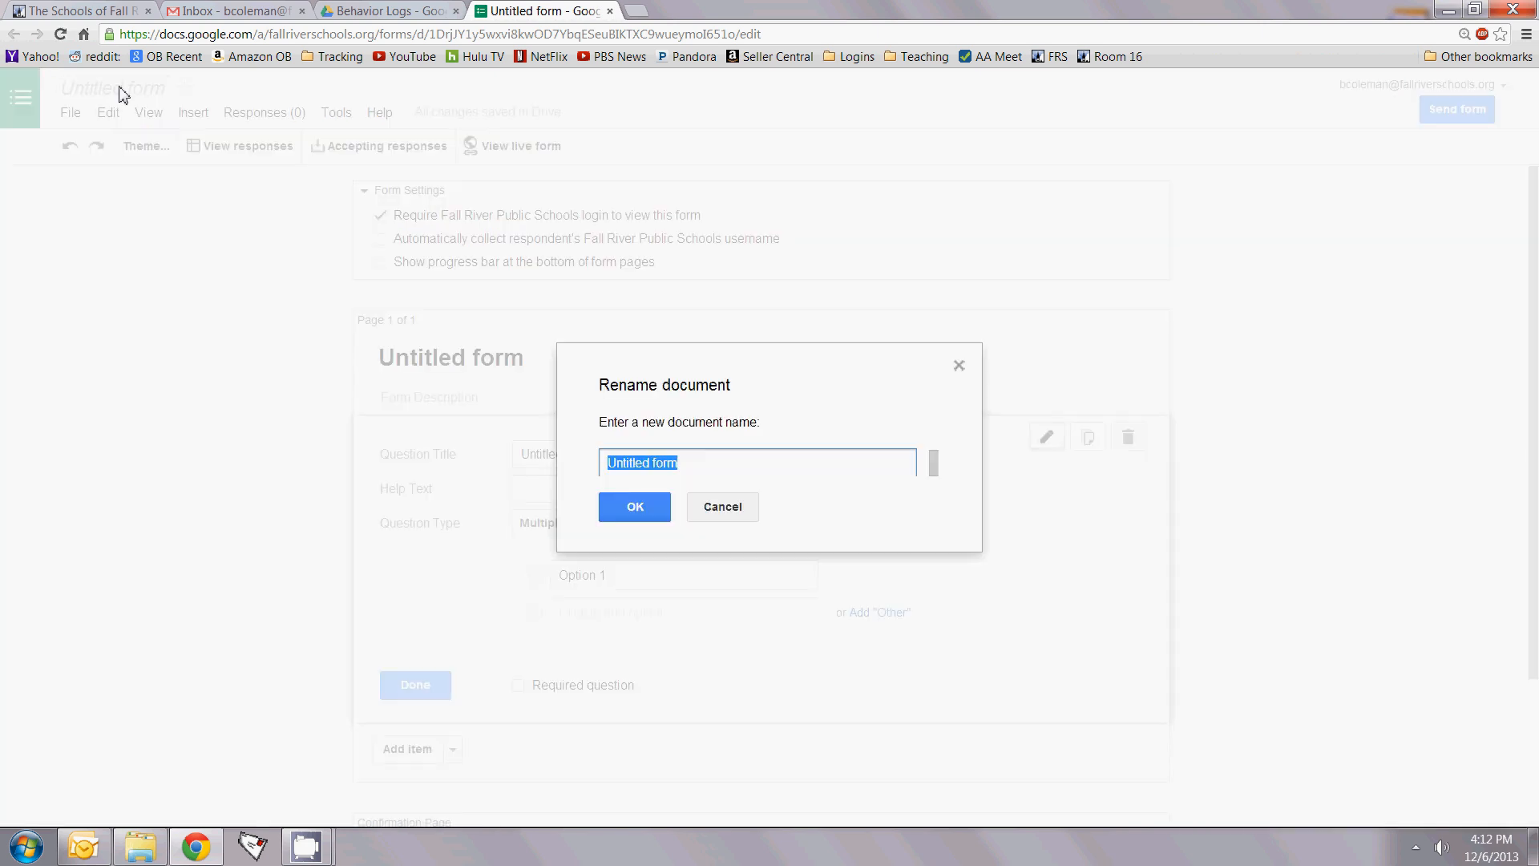
type("BL")
type("Test Class")
left_click(640, 508)
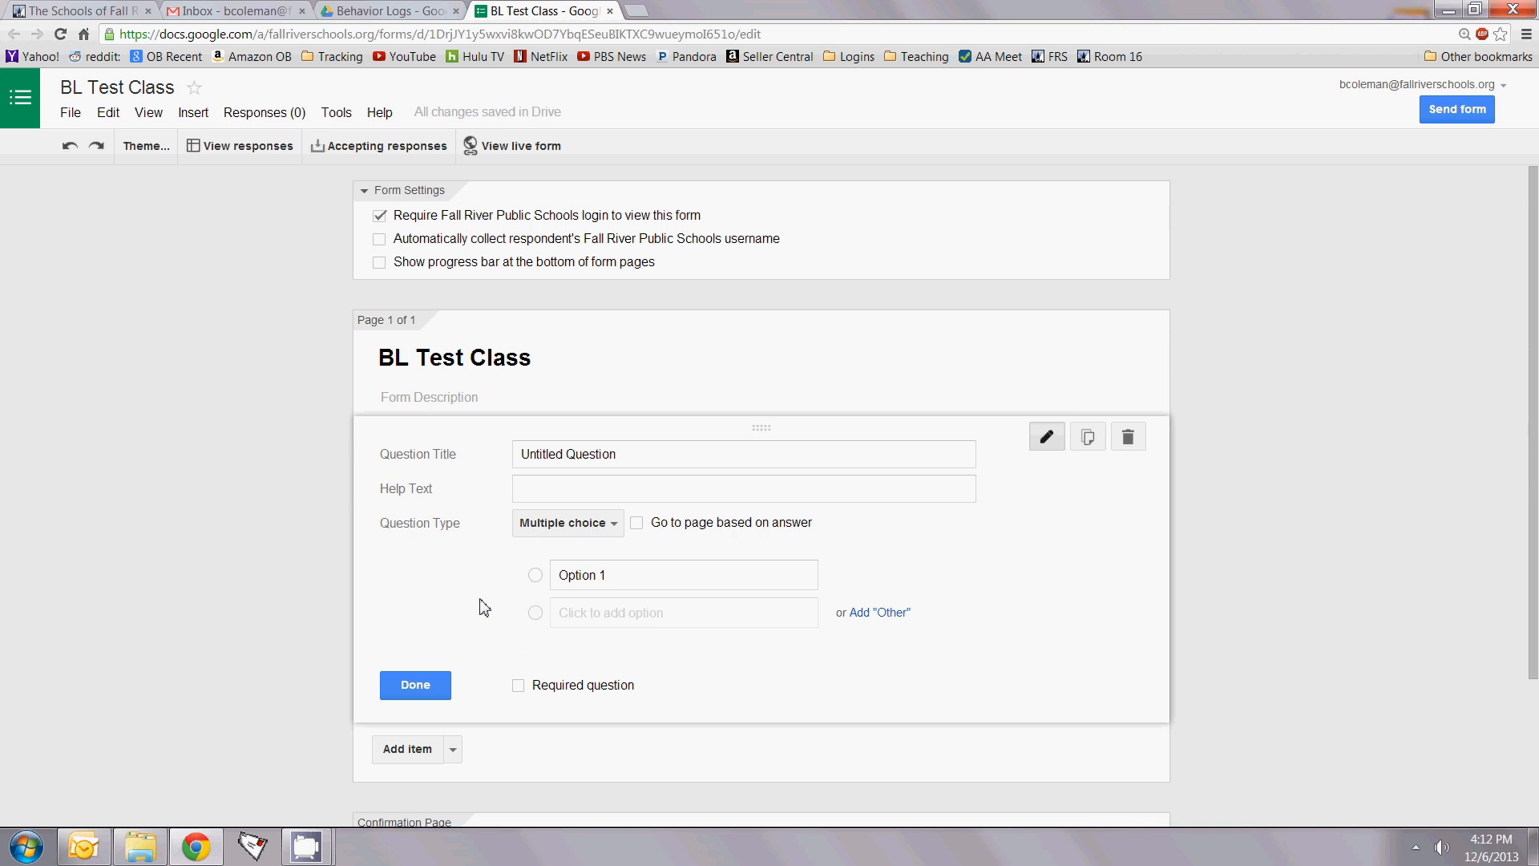
Step: Title the first question 'Student Name' and keep it as Multiple choice
left_click(196, 118)
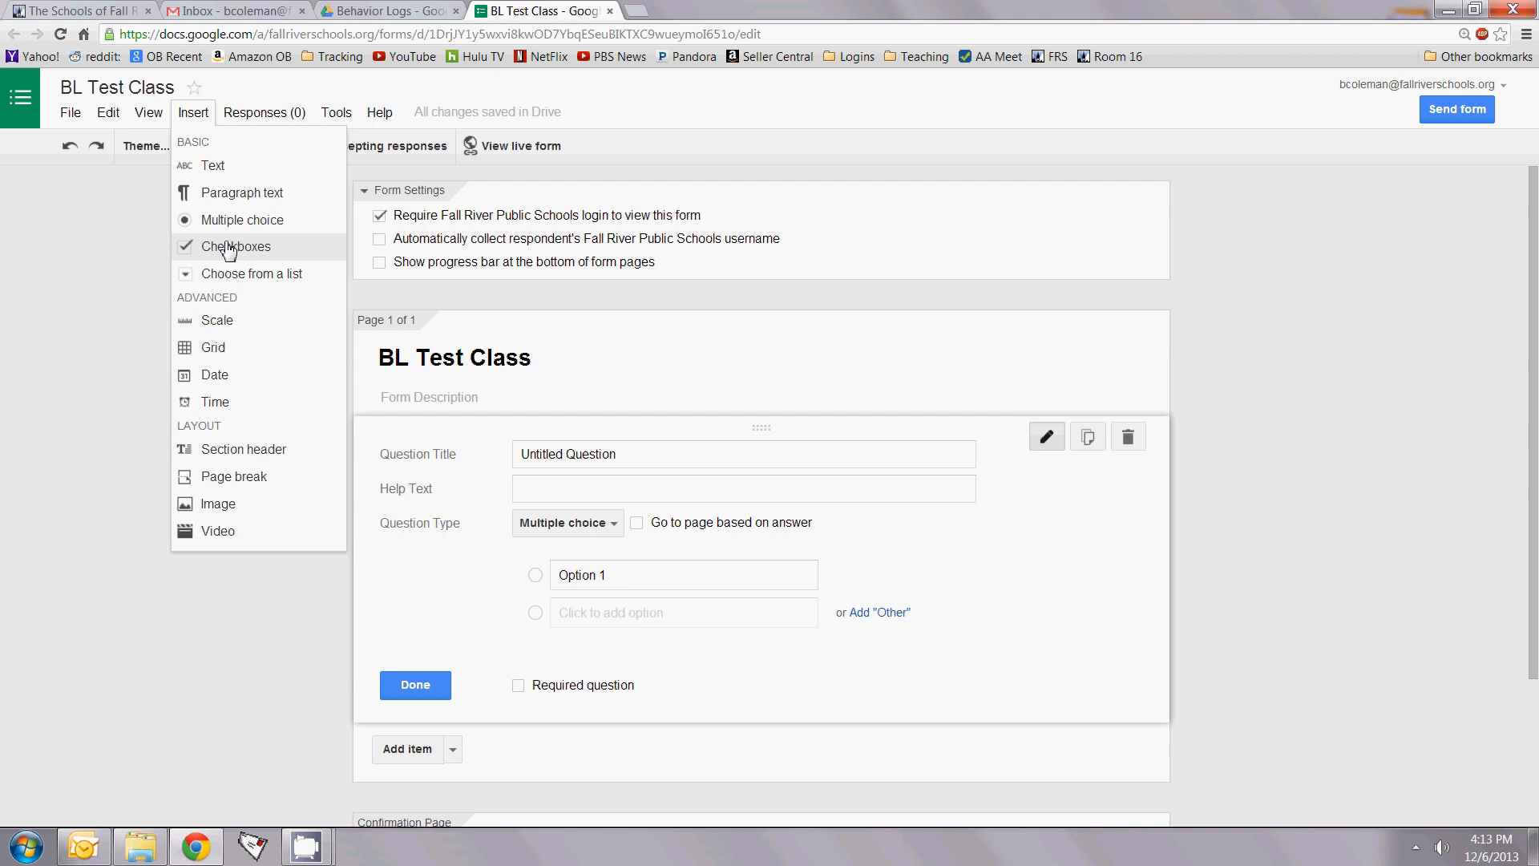
left_click(539, 458)
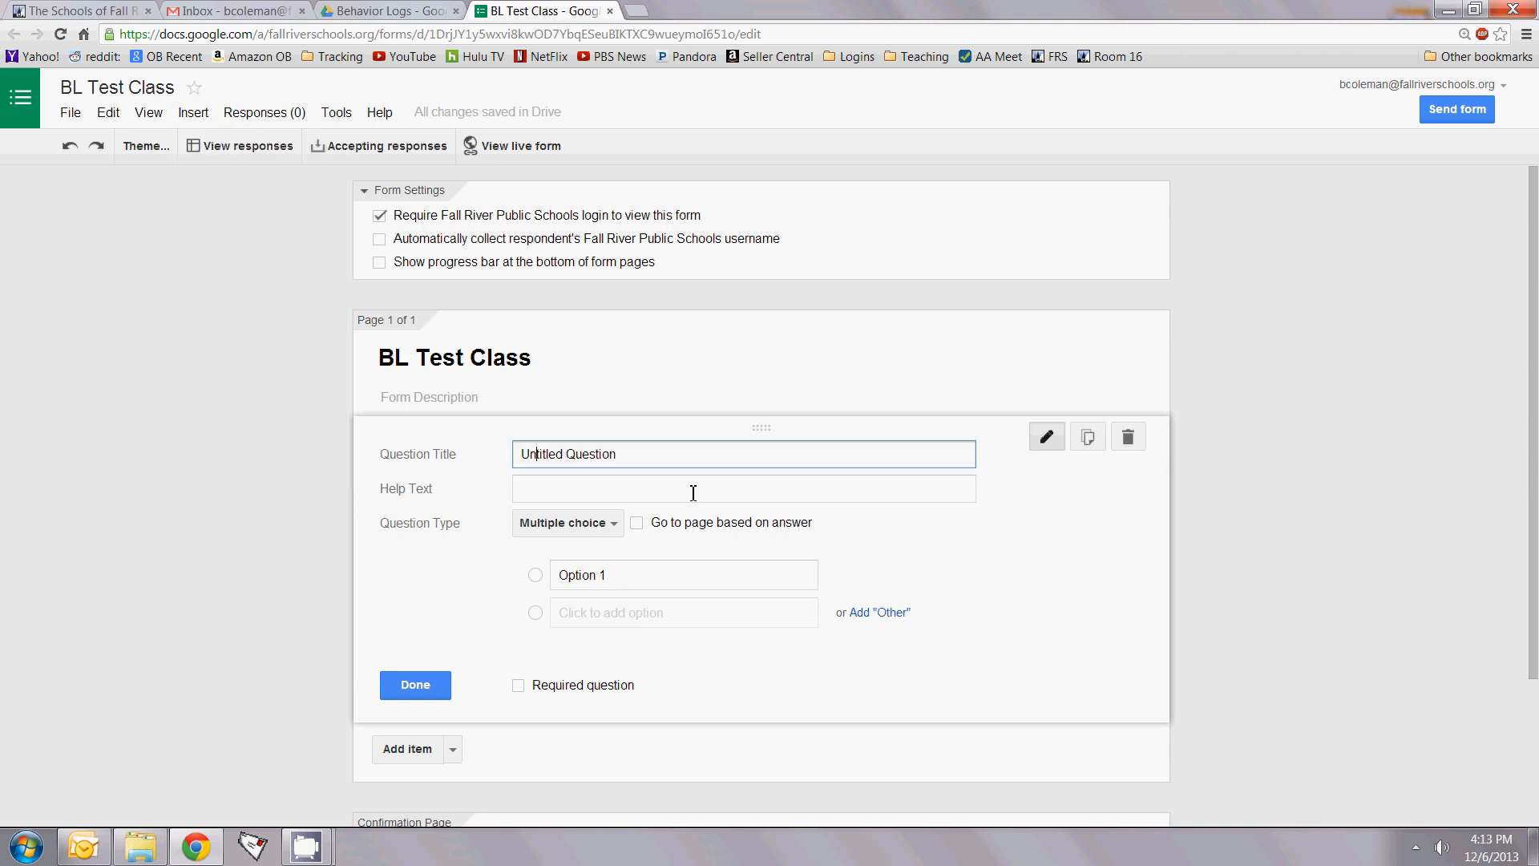
left_click_drag(656, 456, 495, 468)
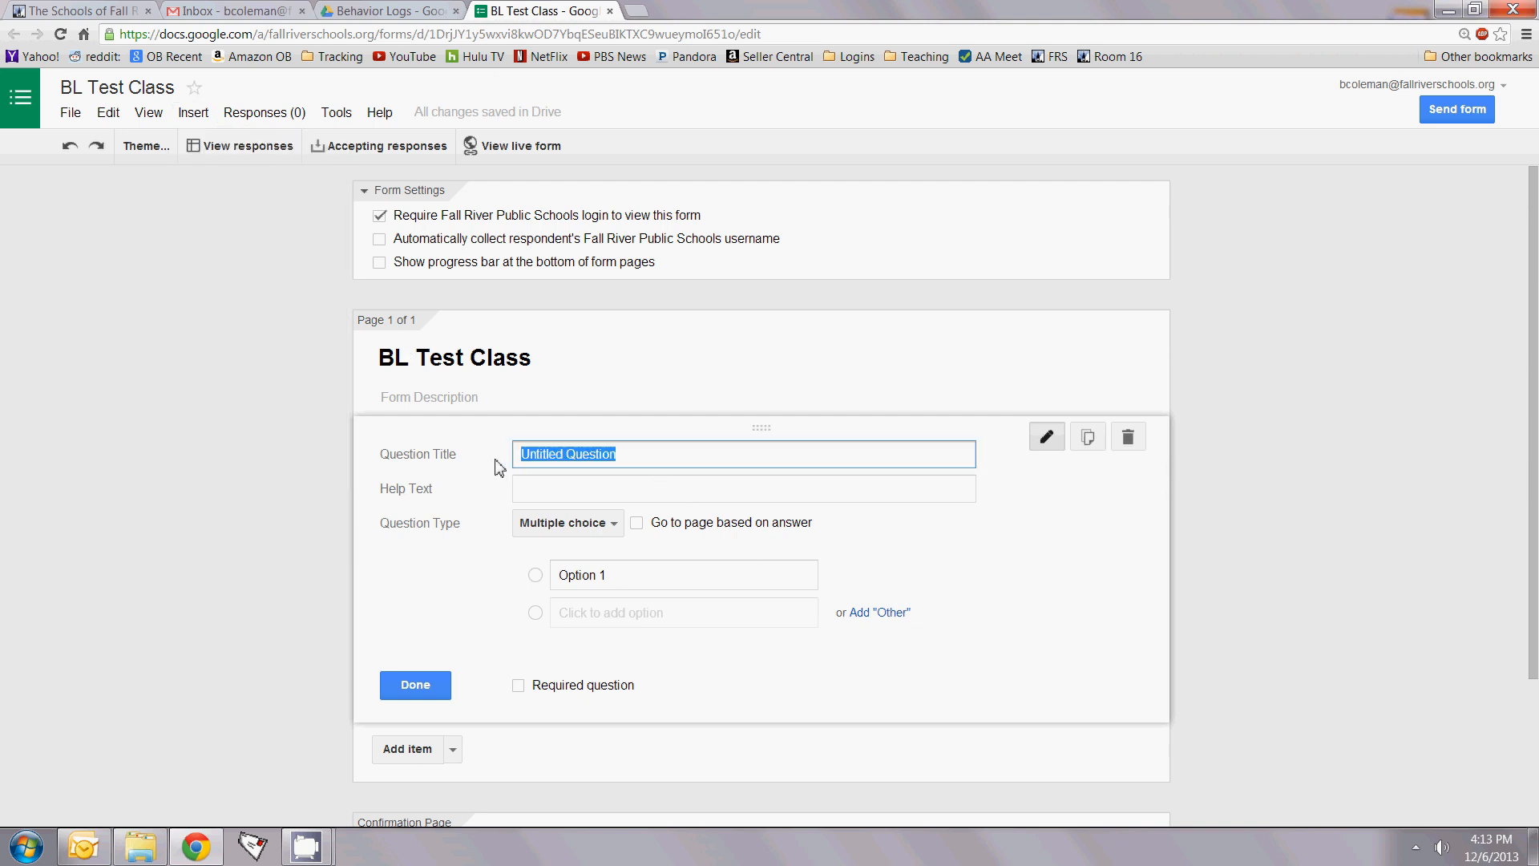
type("Student Name")
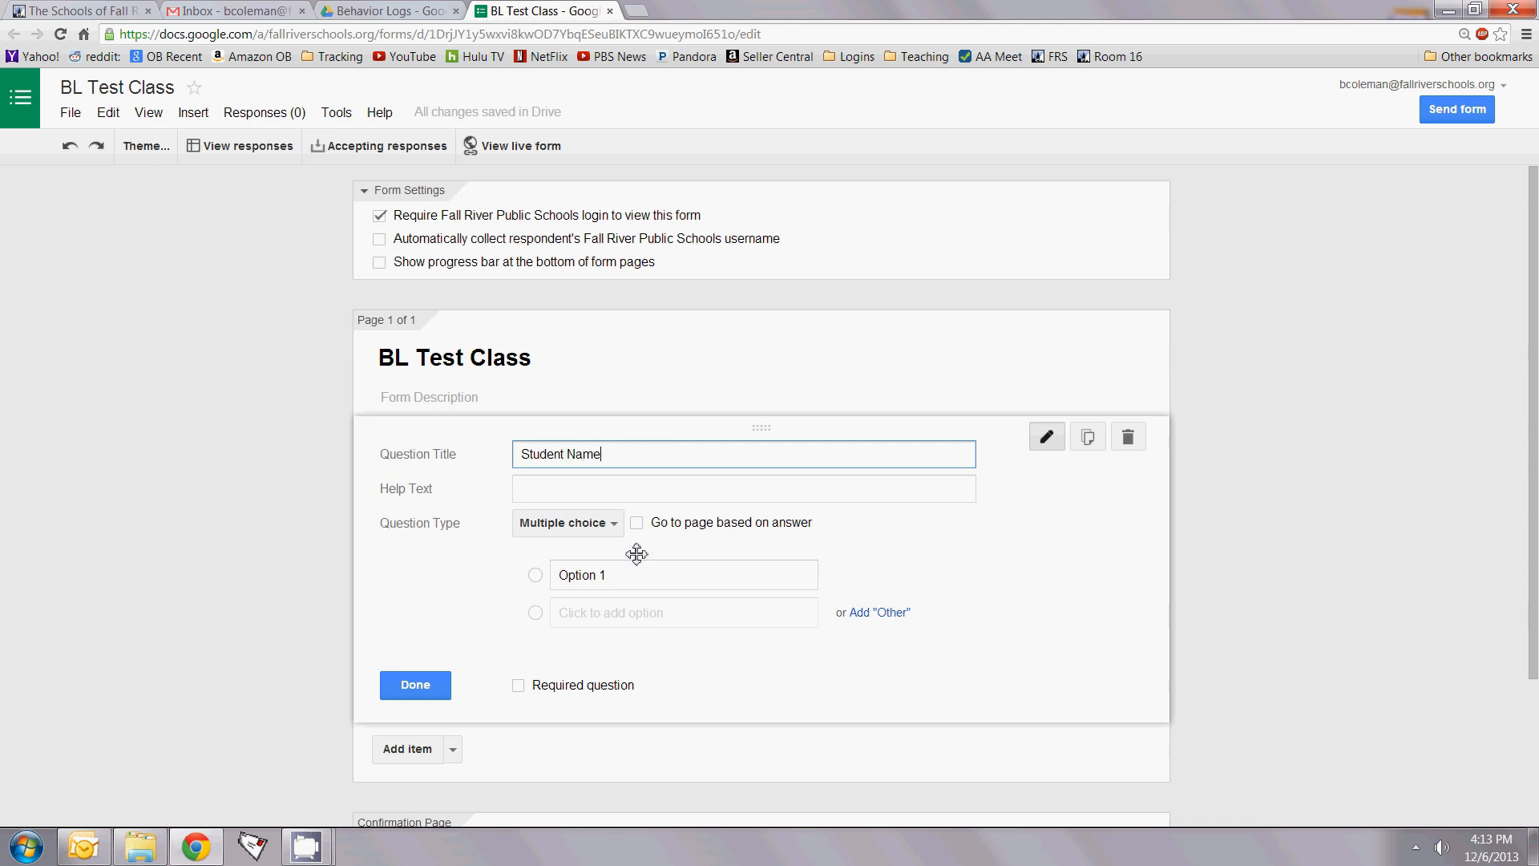
left_click(597, 531)
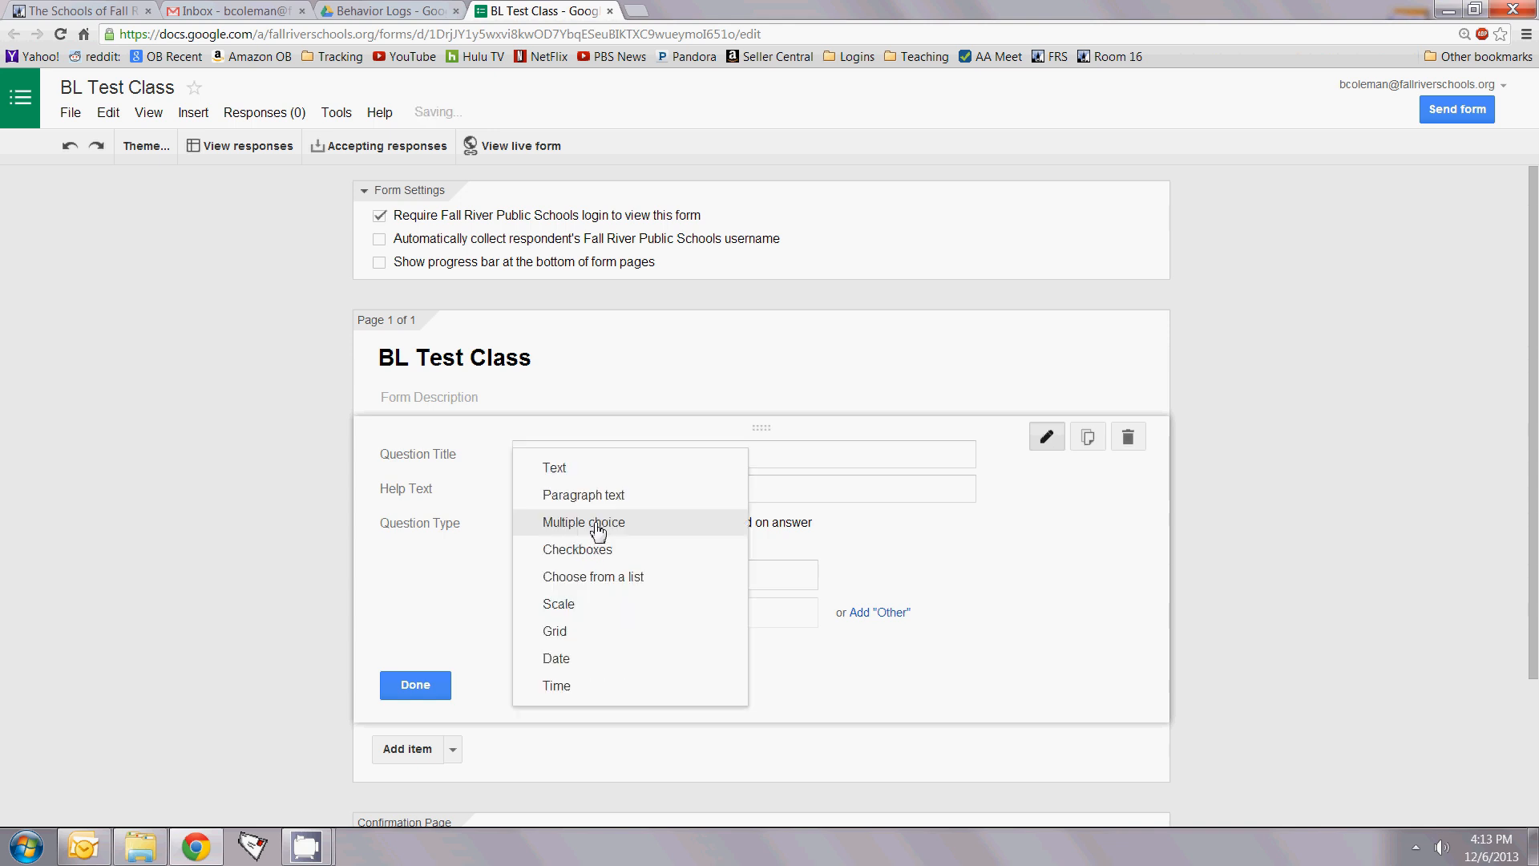
left_click(597, 525)
Step: Enter three student names as the question's answer options
left_click(630, 574)
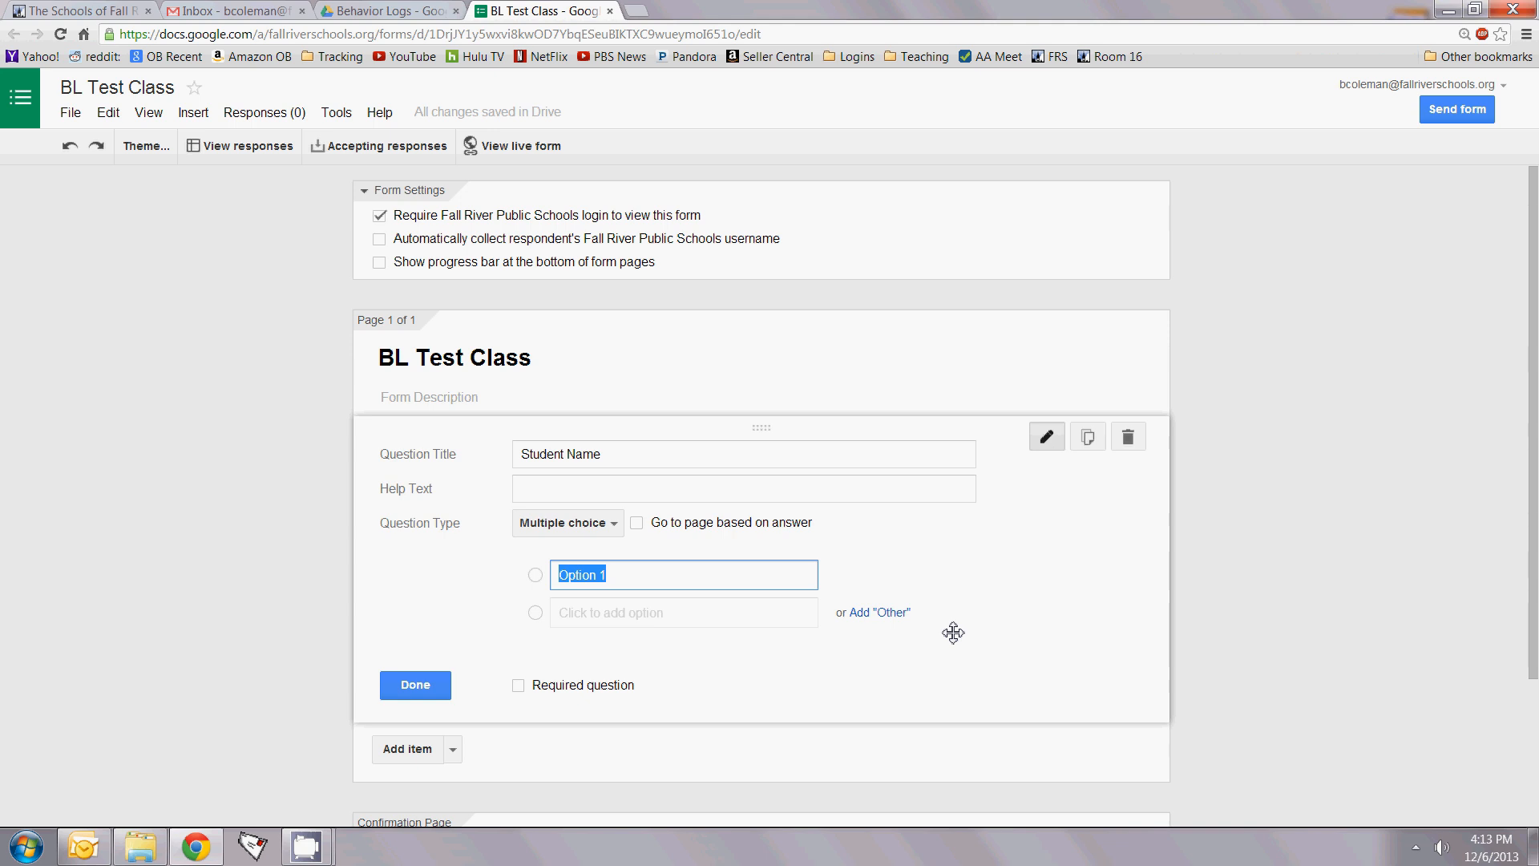
type("Bobby H.")
key("Return")
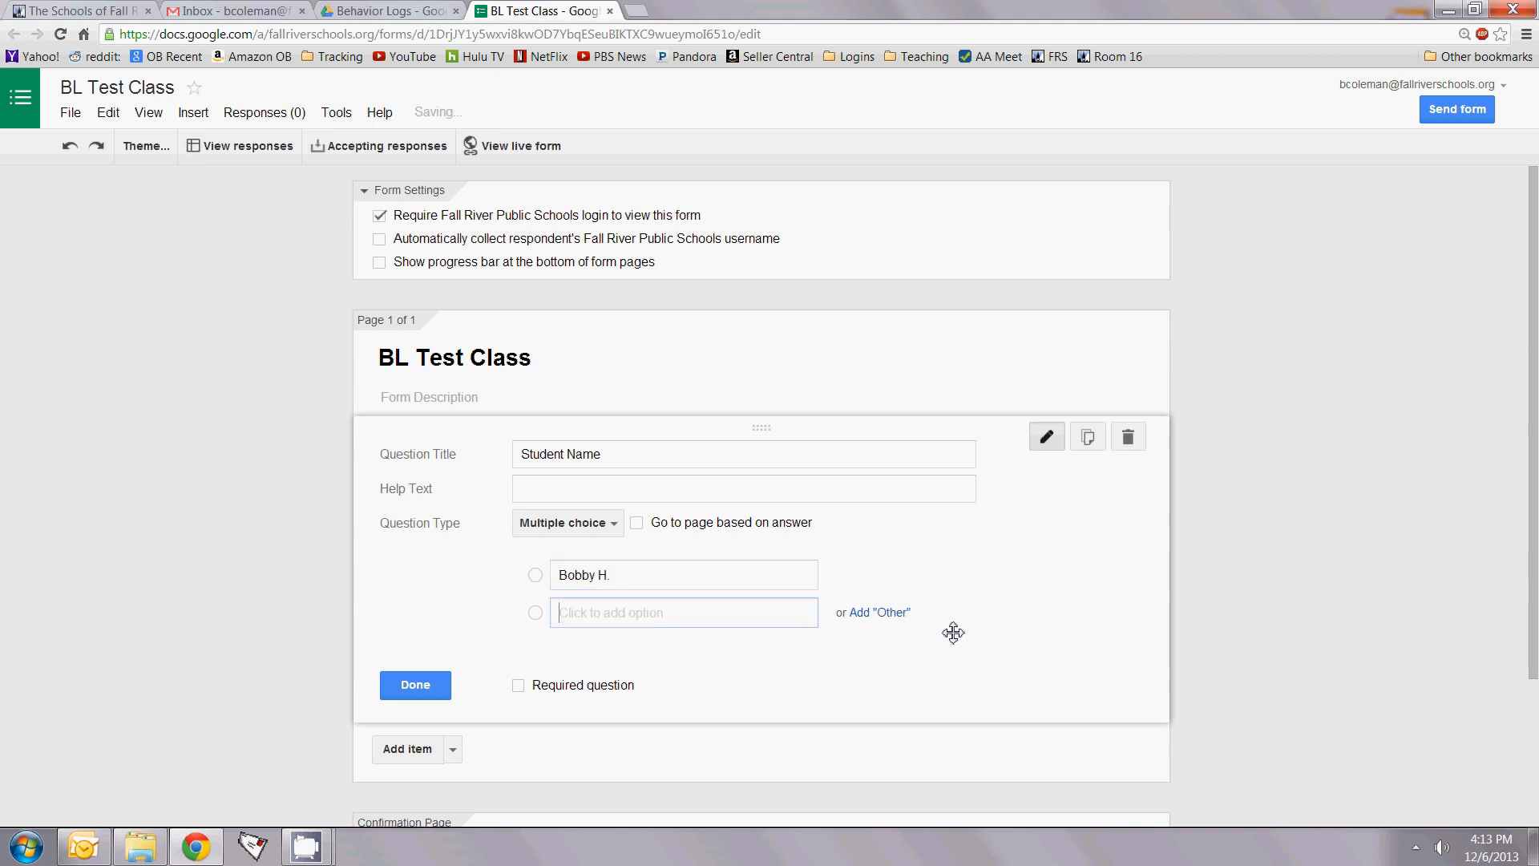
type("Cindy L.")
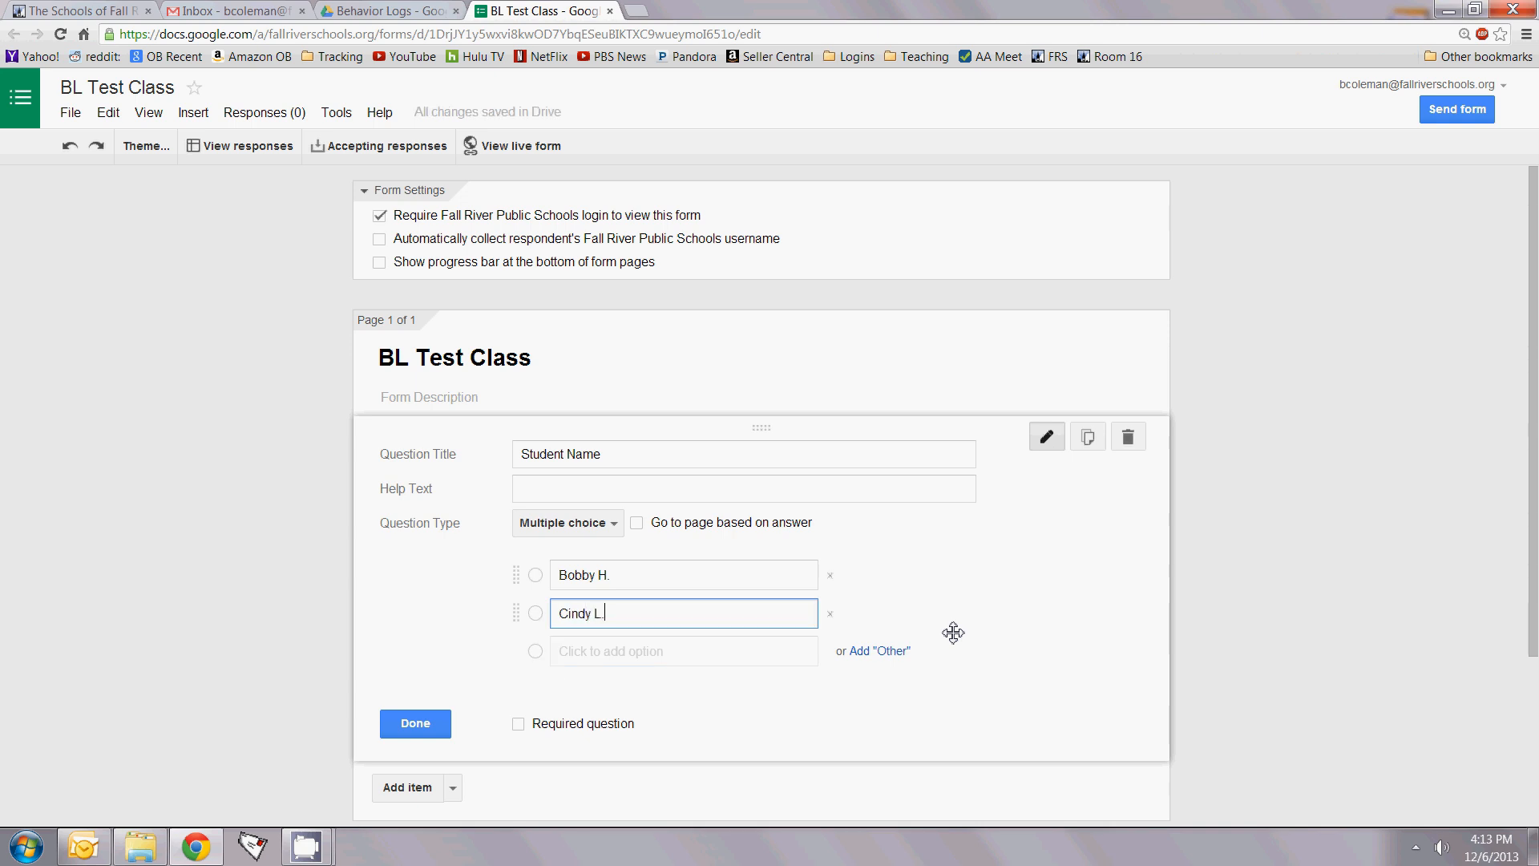
key("Return")
type("J")
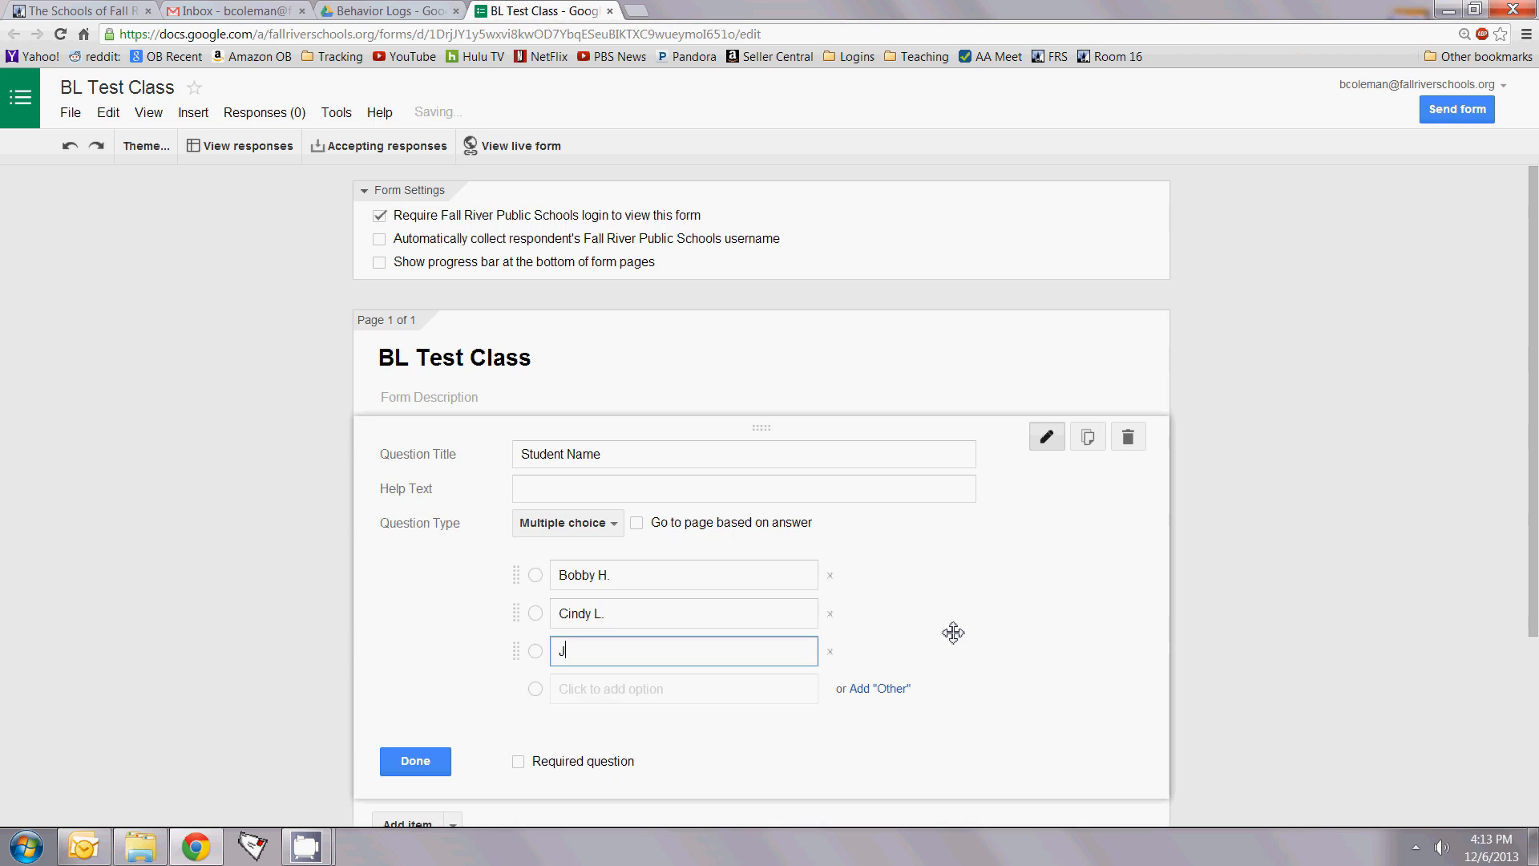
type("oey T.")
key("Return")
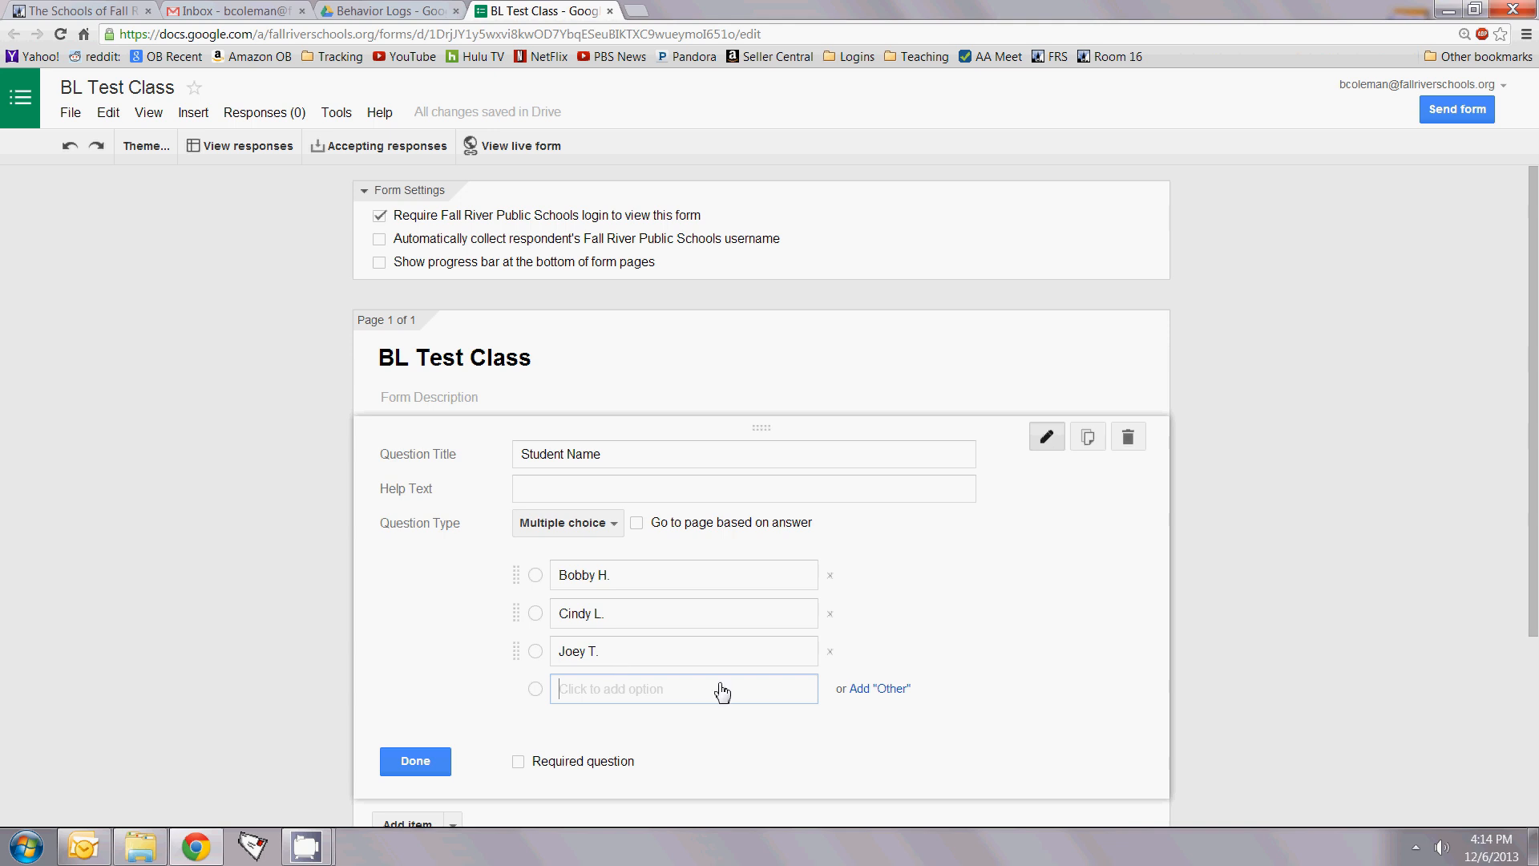
Step: Add an Other choice to Student Name, make it required, and finish editing it
left_click(880, 693)
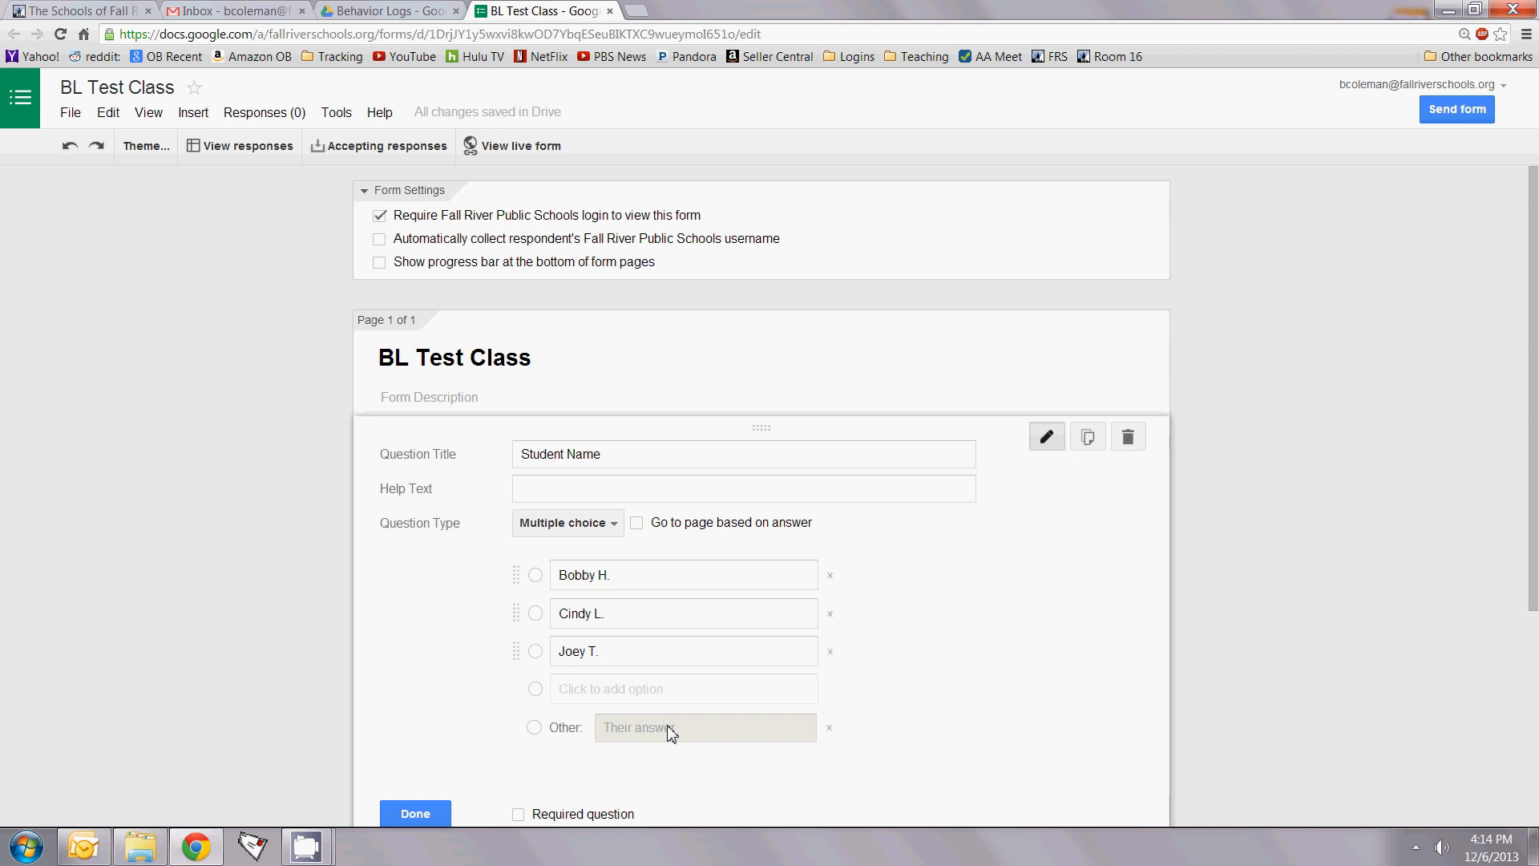
scroll(671, 733, "down", 2)
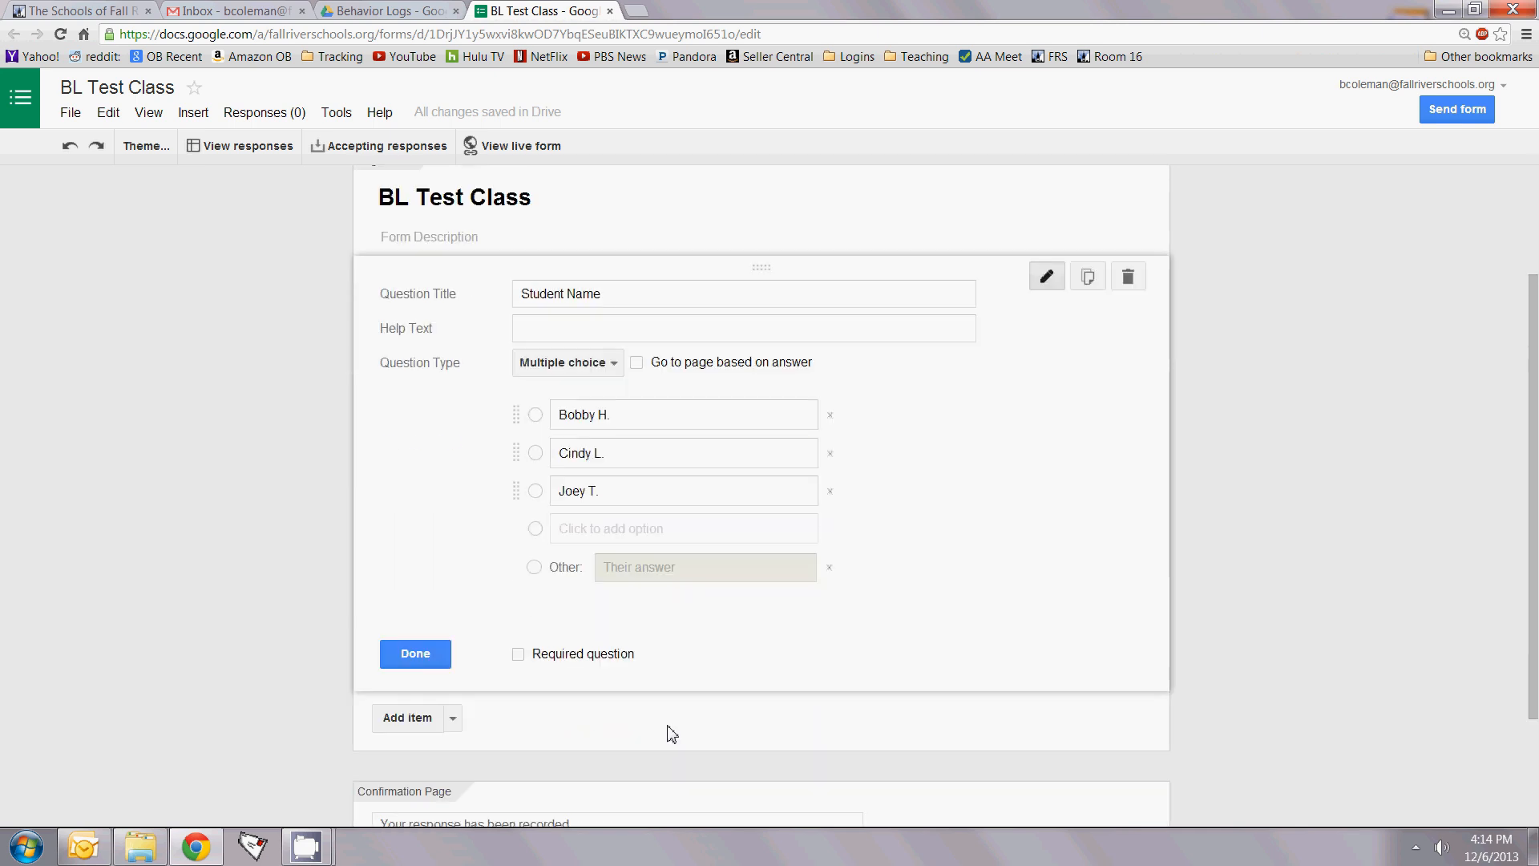
left_click(518, 655)
left_click(416, 654)
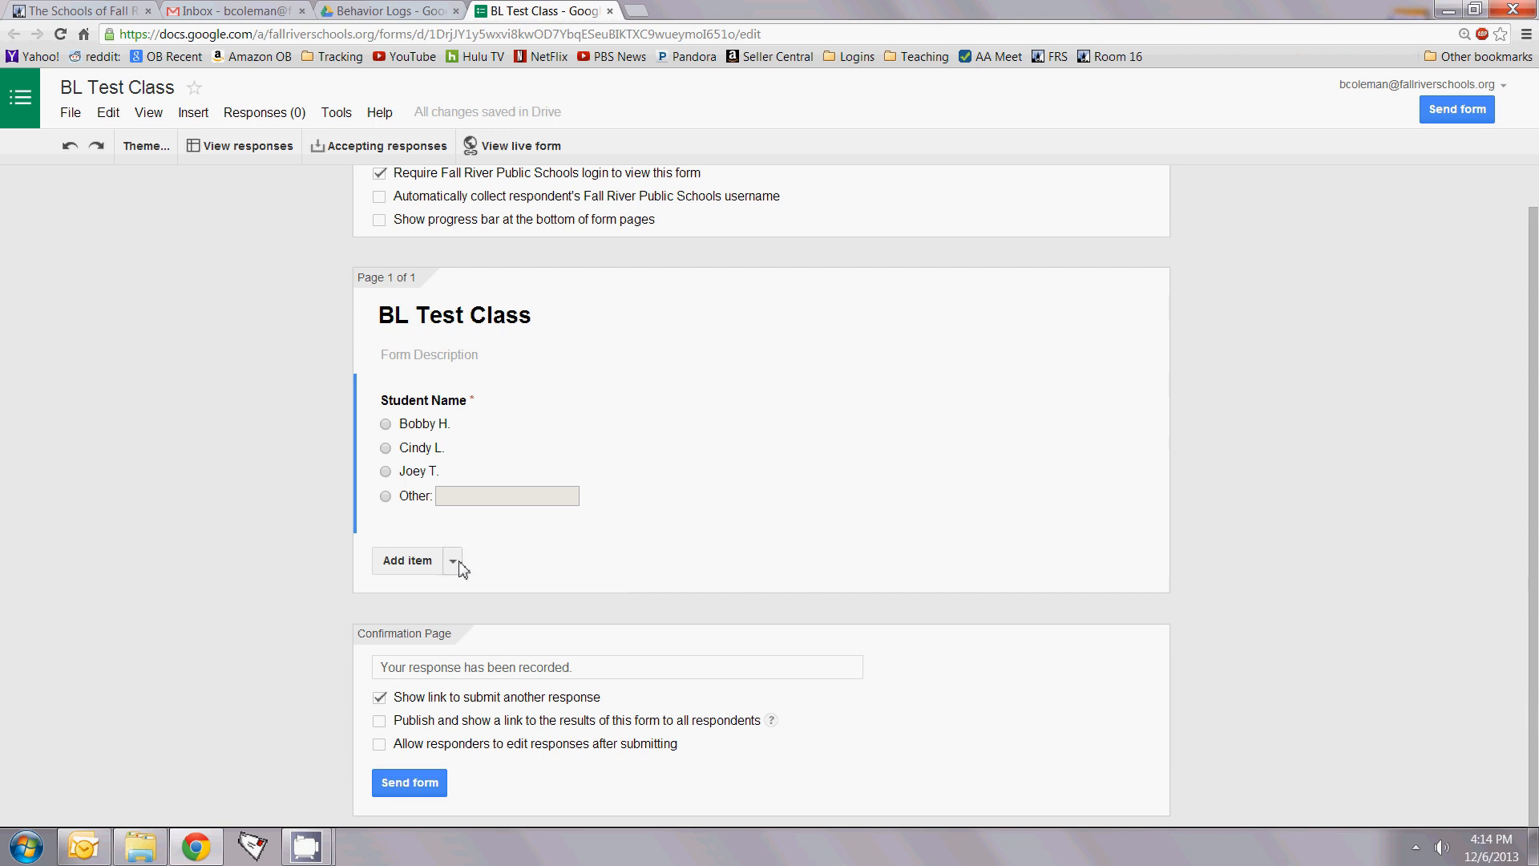
left_click(424, 569)
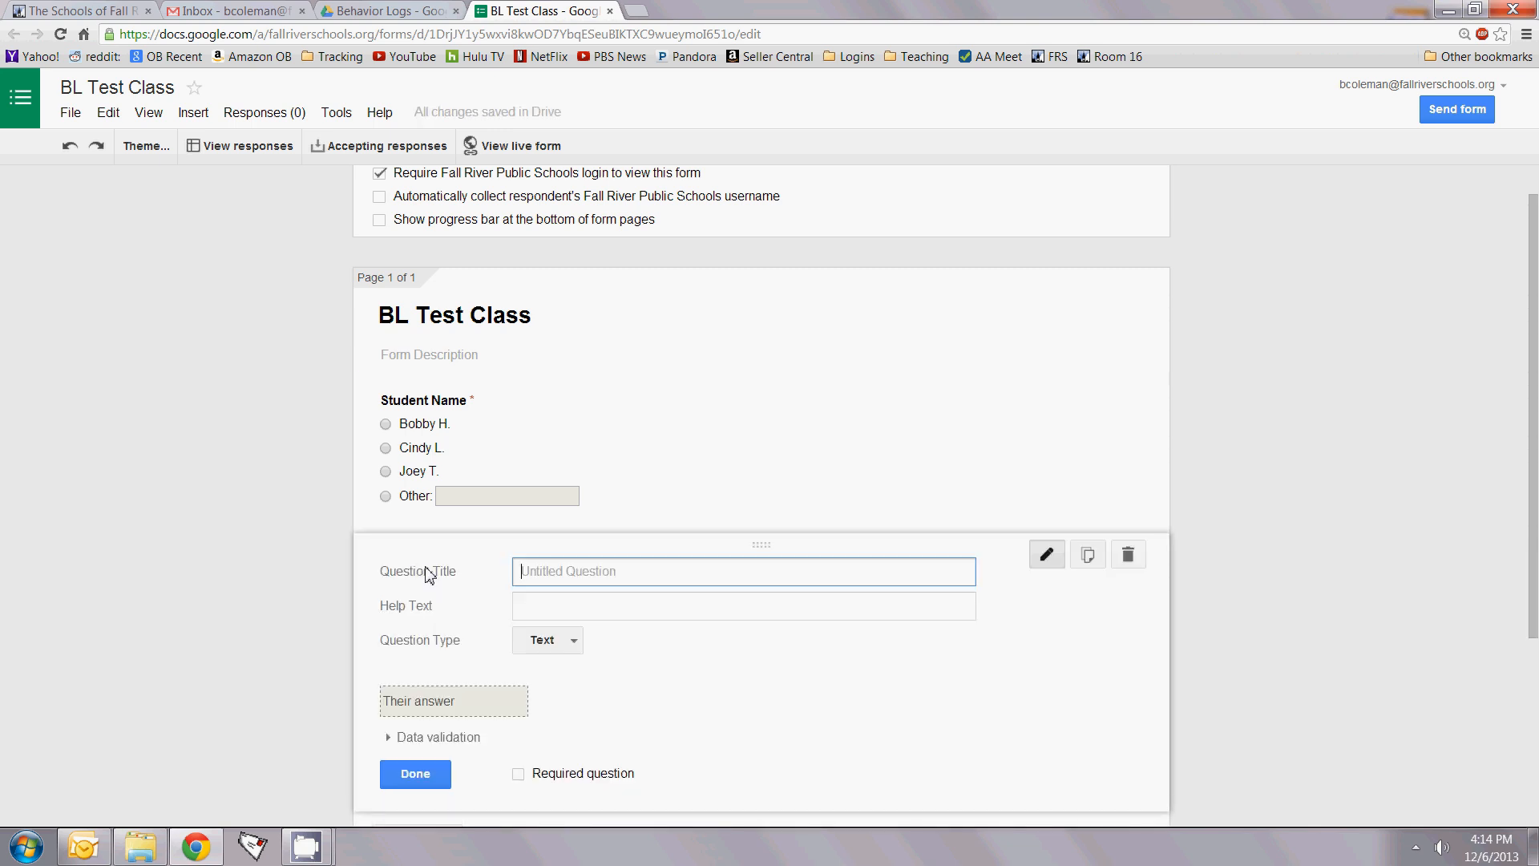
Step: Delete the two empty untitled questions, leaving only Student Name
left_click(1047, 562)
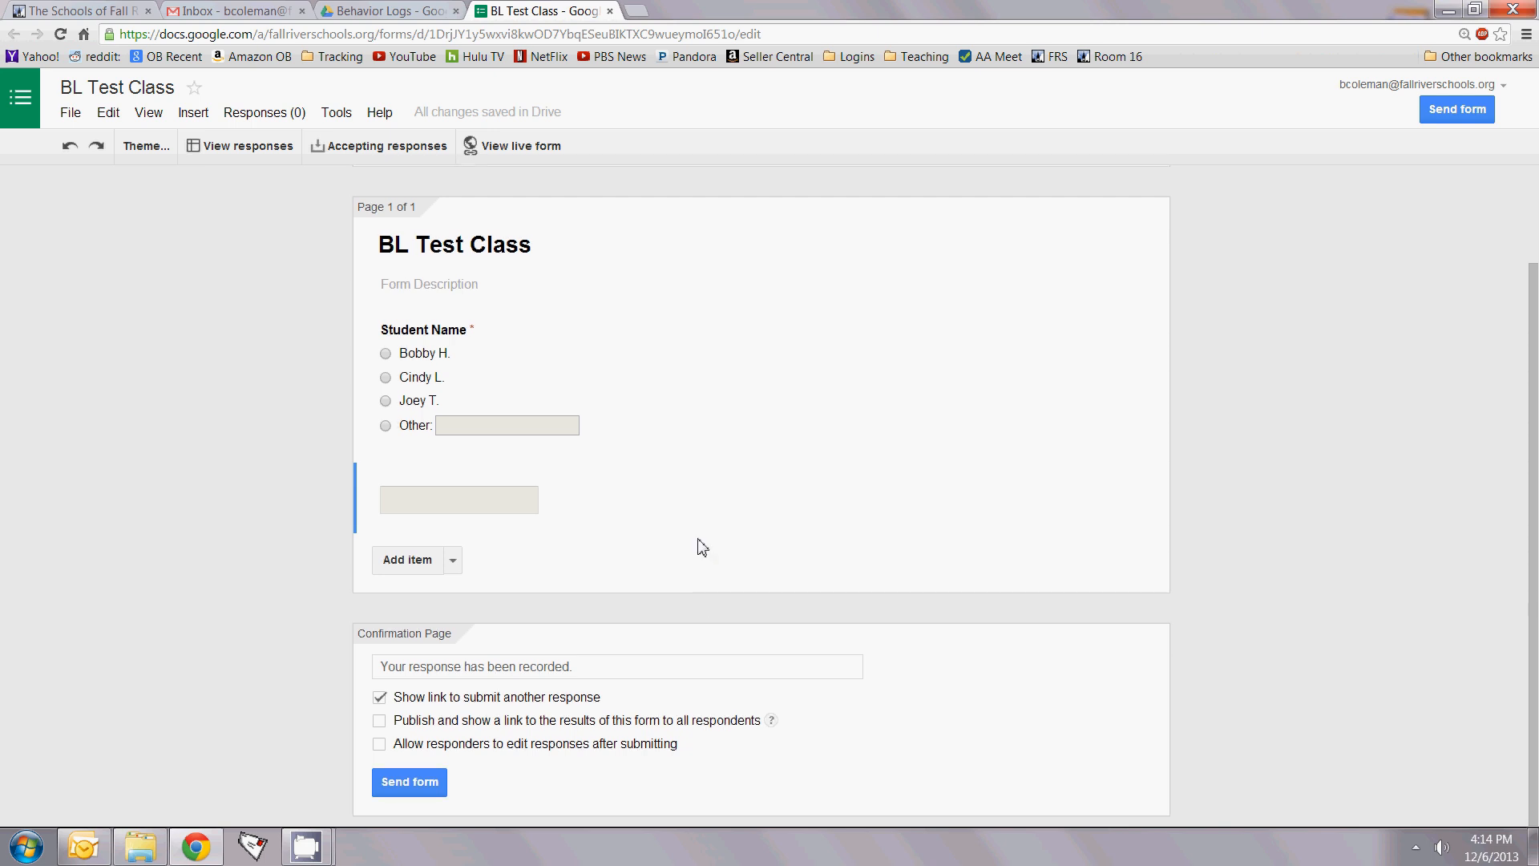
scroll(702, 548, "up", 1)
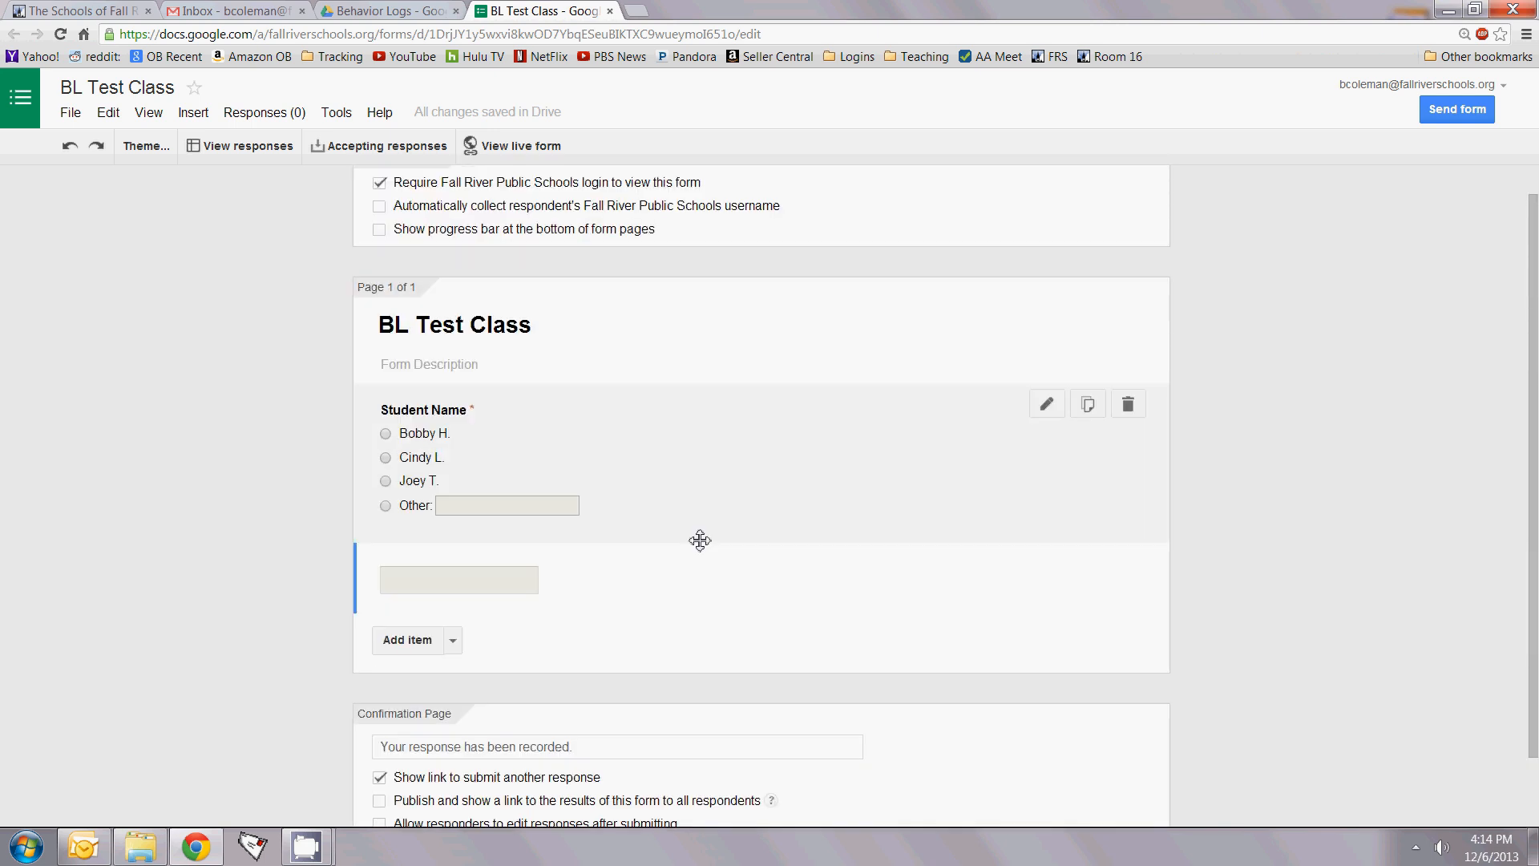
left_click(427, 641)
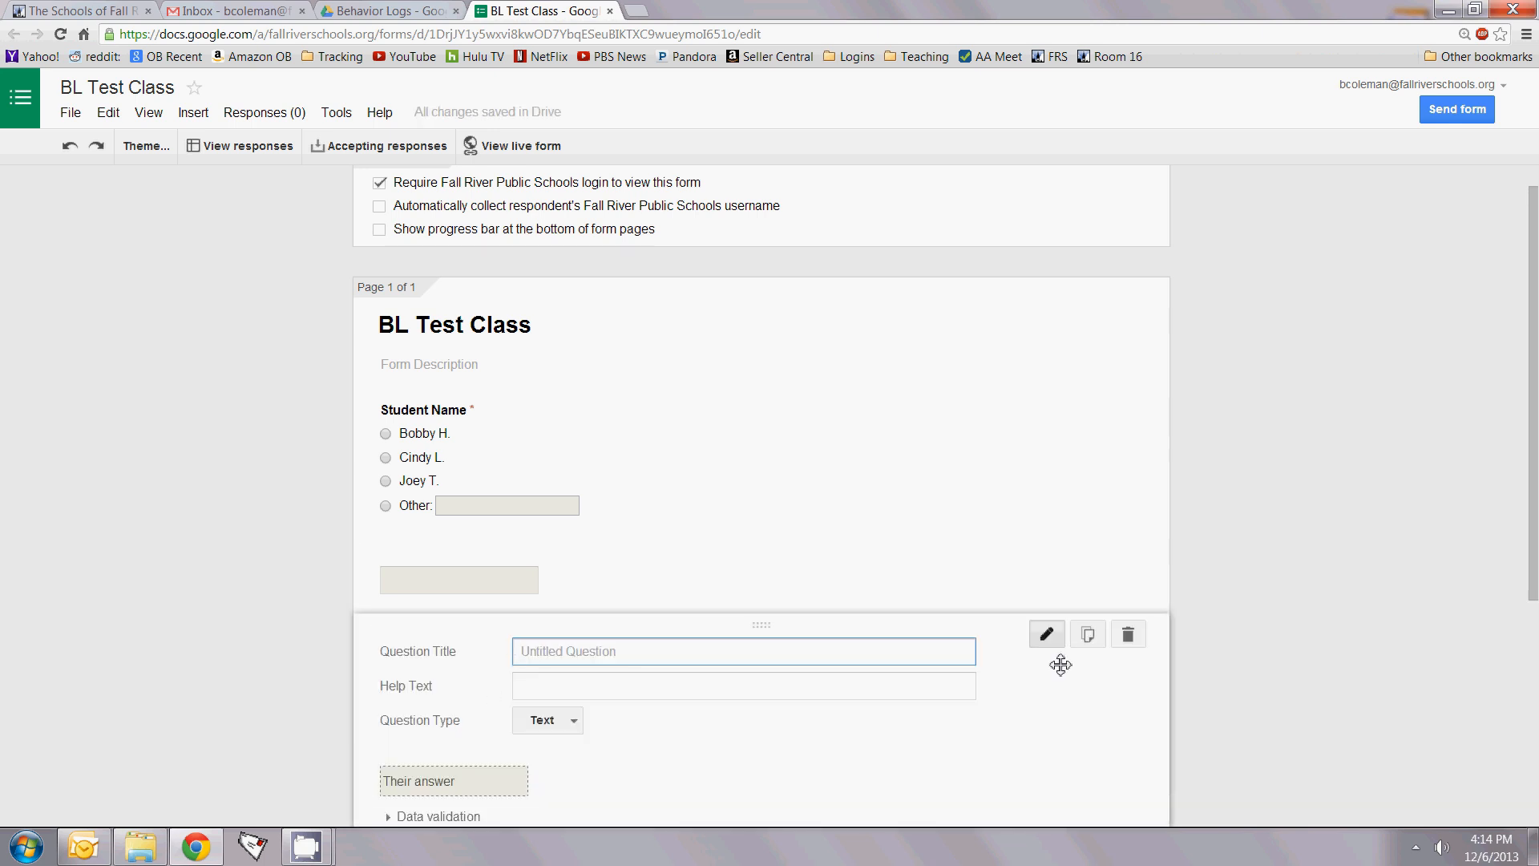
left_click(1047, 634)
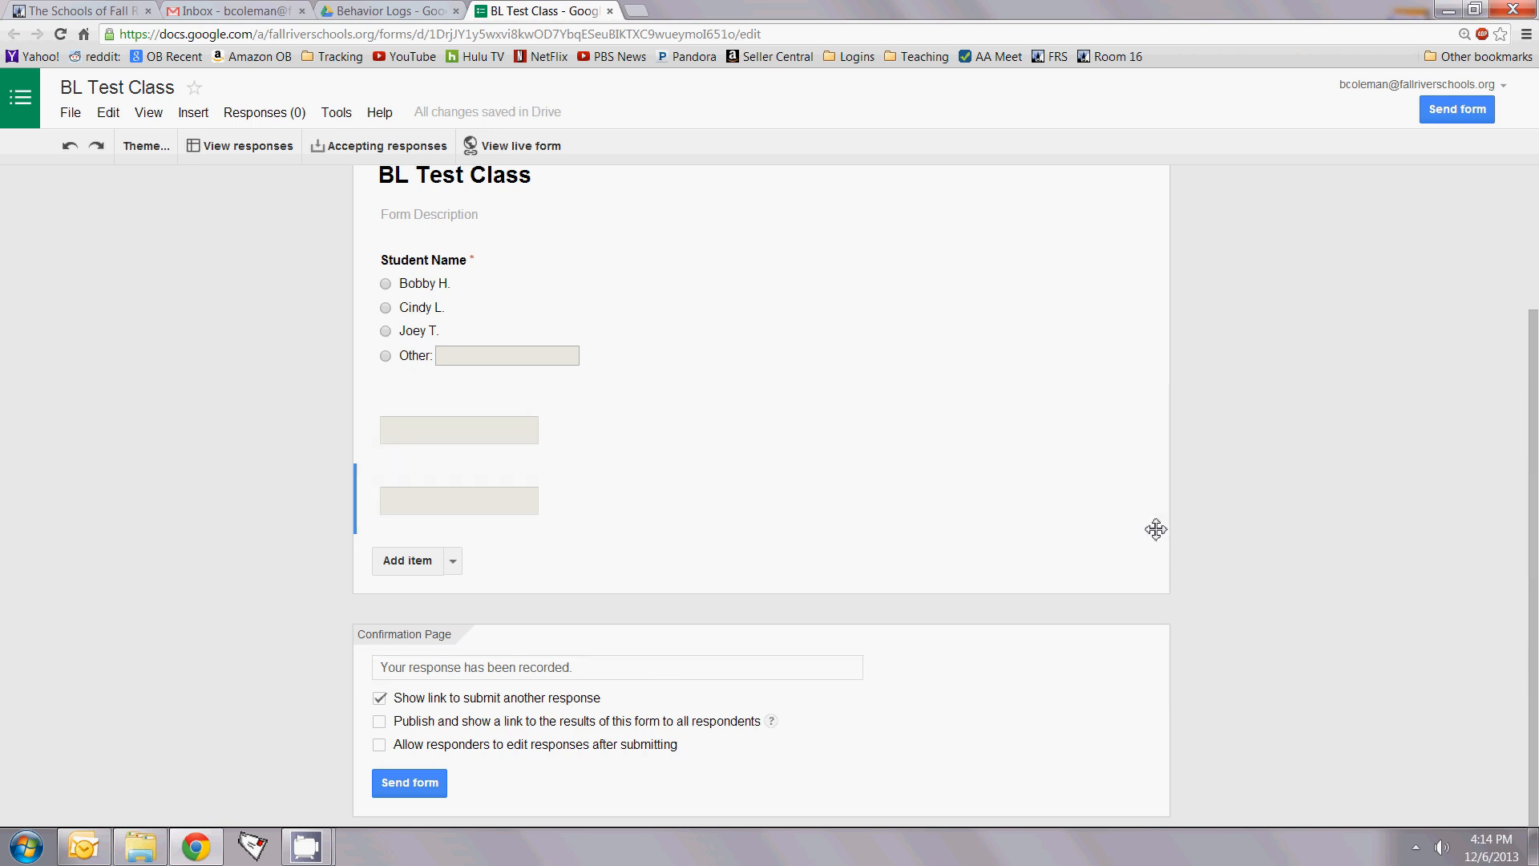
left_click(1126, 490)
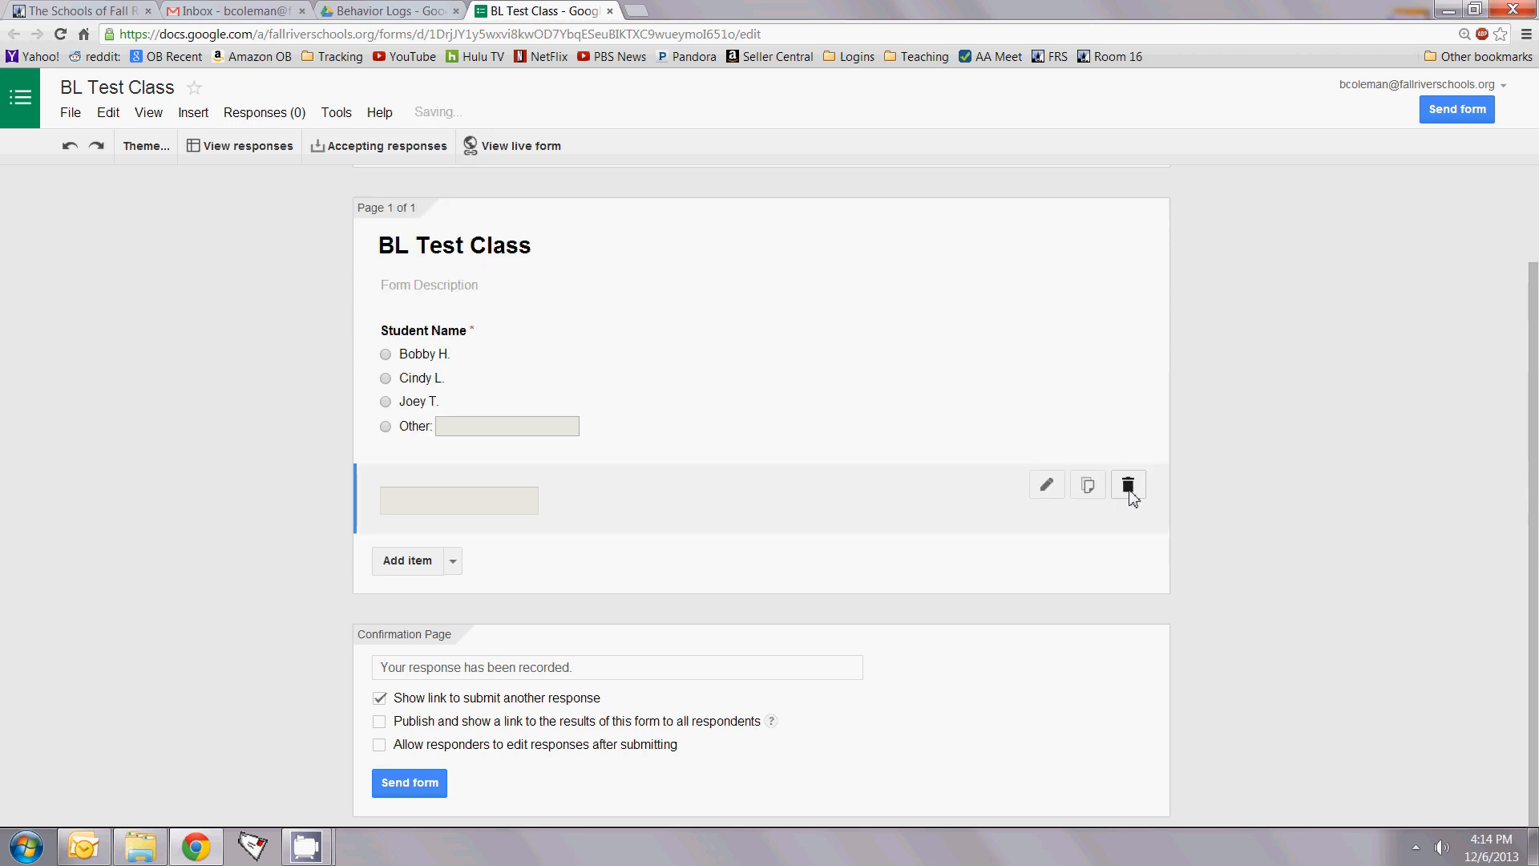
left_click(1128, 485)
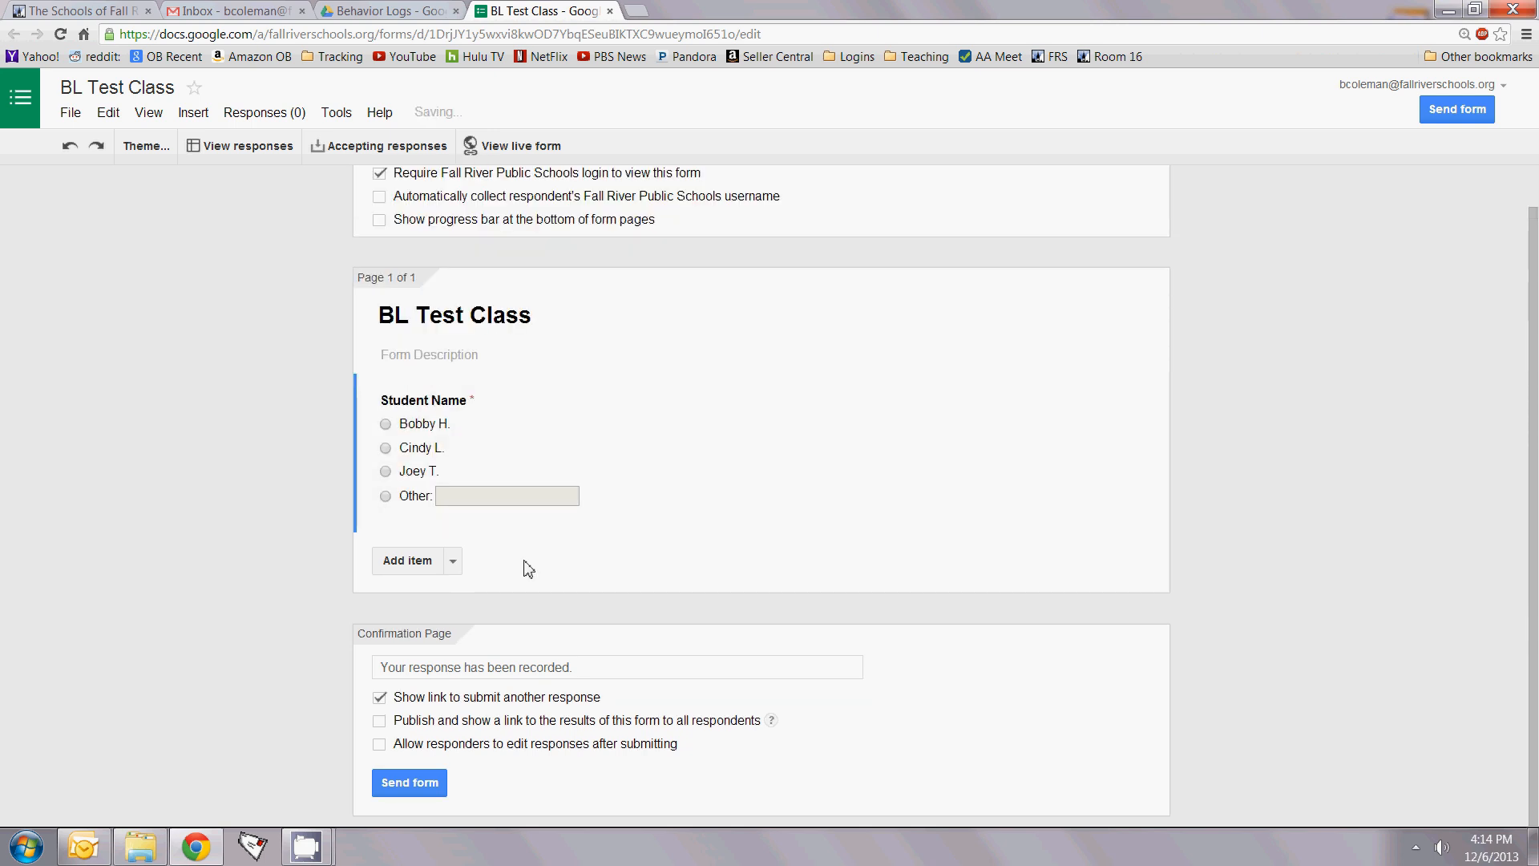
left_click(453, 561)
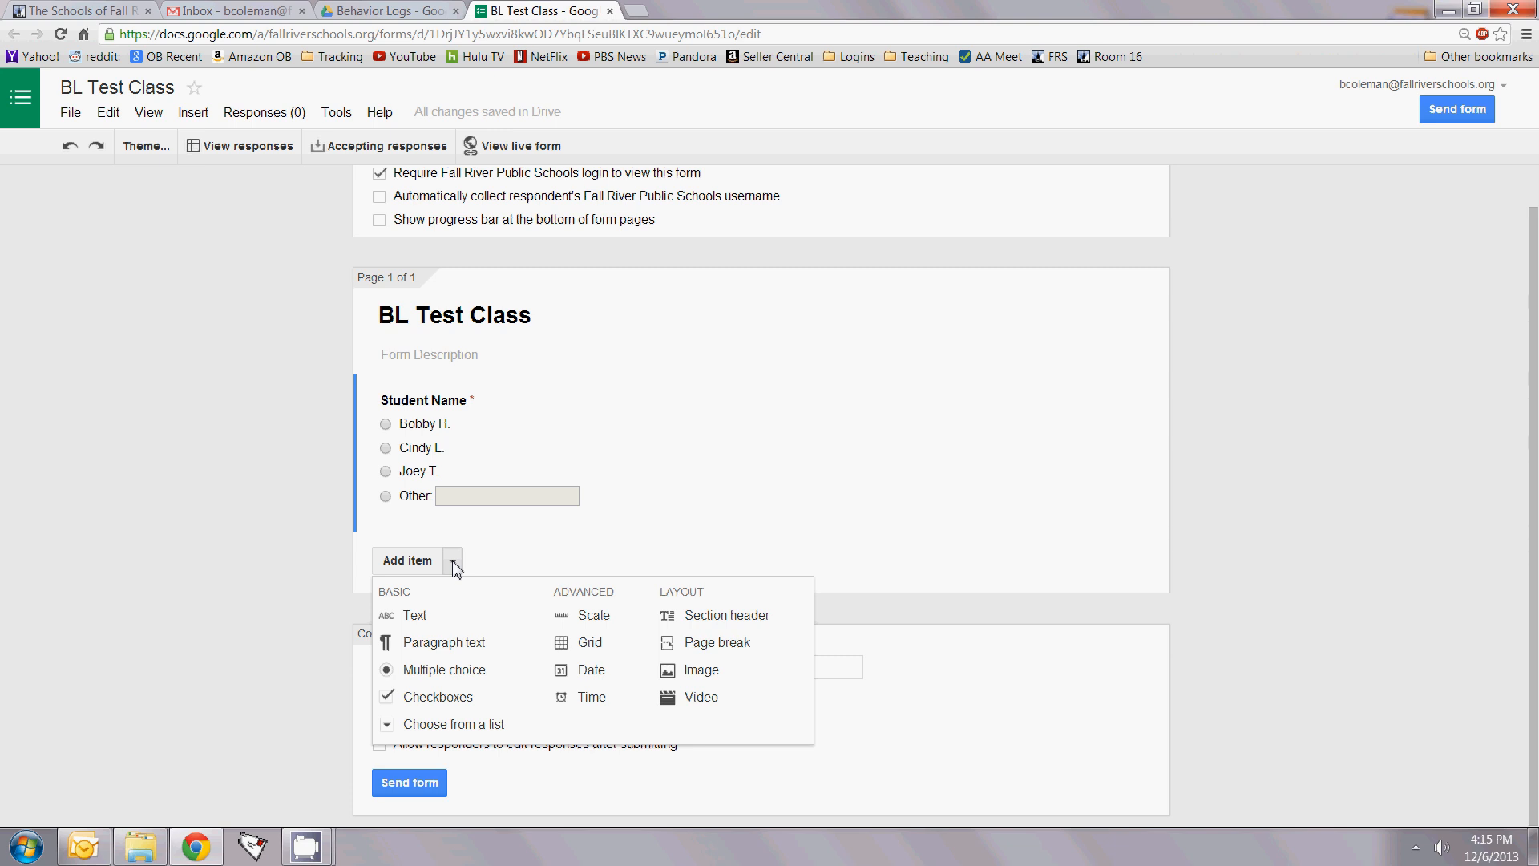
Step: Add a Checkboxes question 'Behavior' with options Talking during Class, Out of Seat, Head Down
left_click(454, 563)
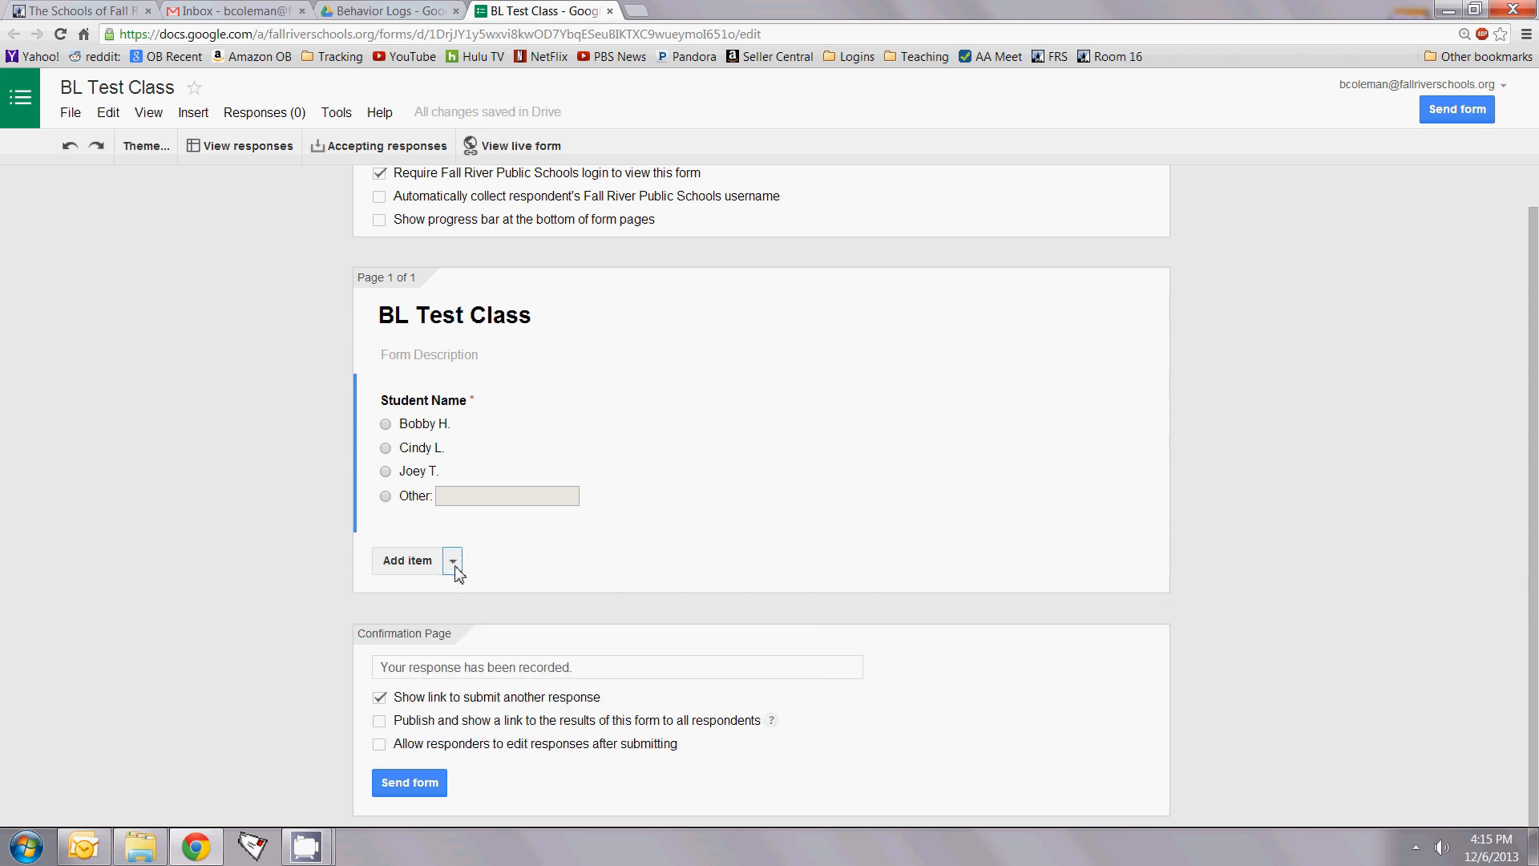
left_click(454, 563)
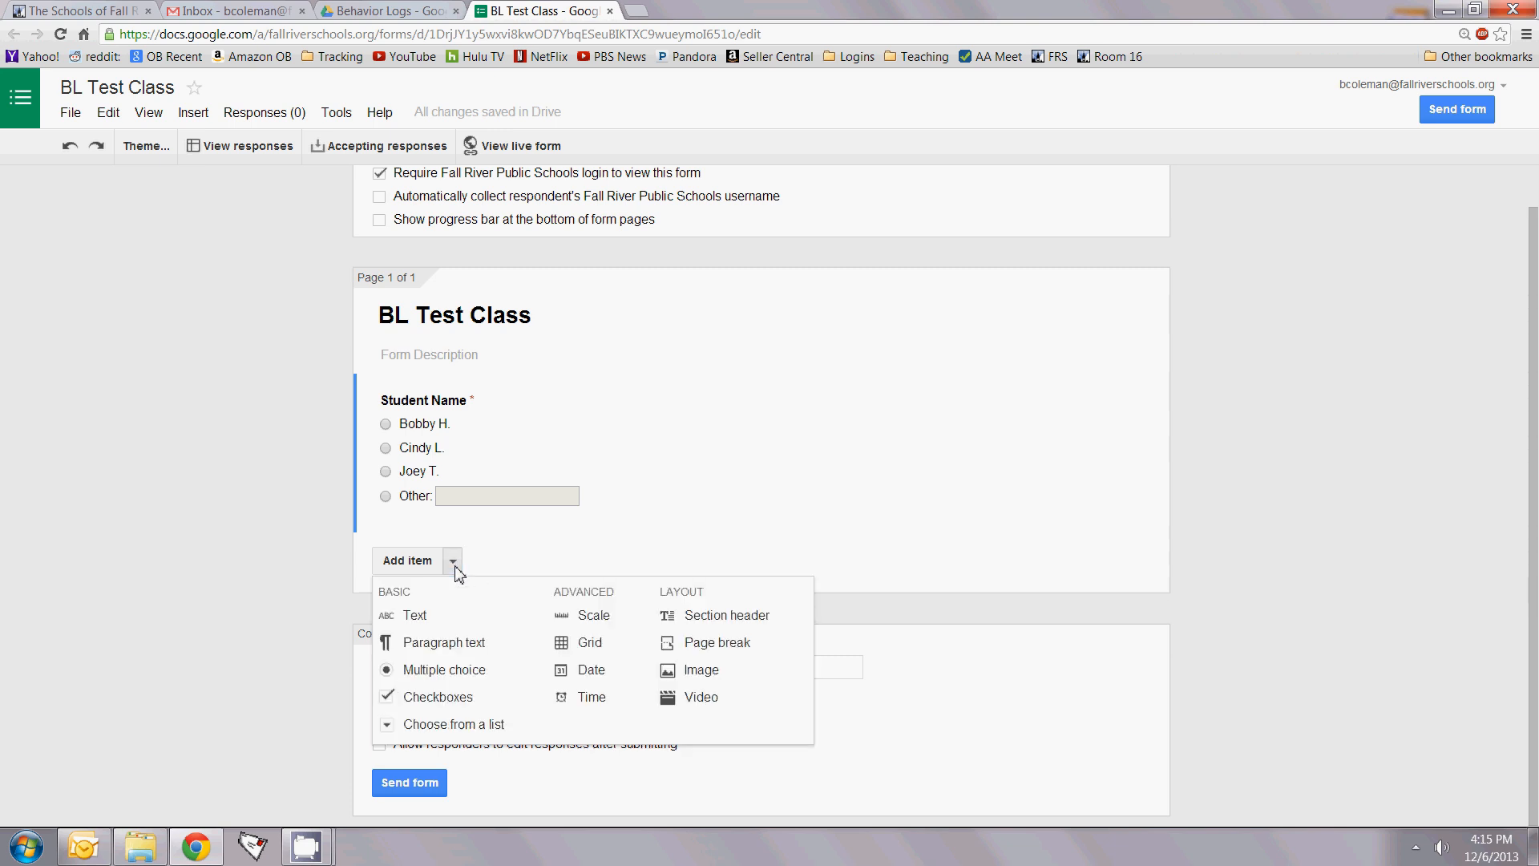
left_click(450, 699)
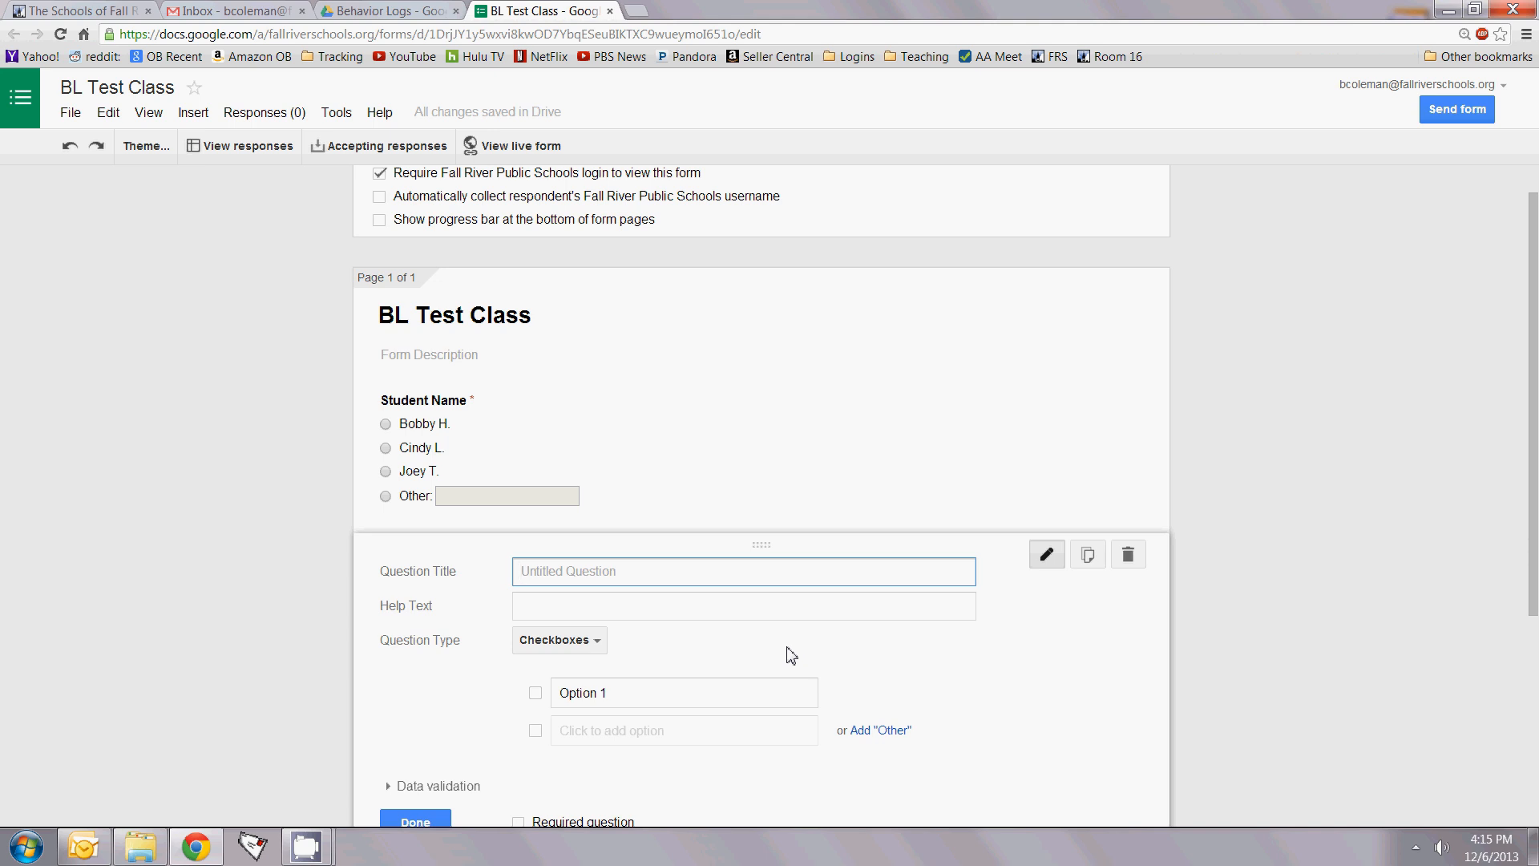
type("Behavior")
left_click(611, 691)
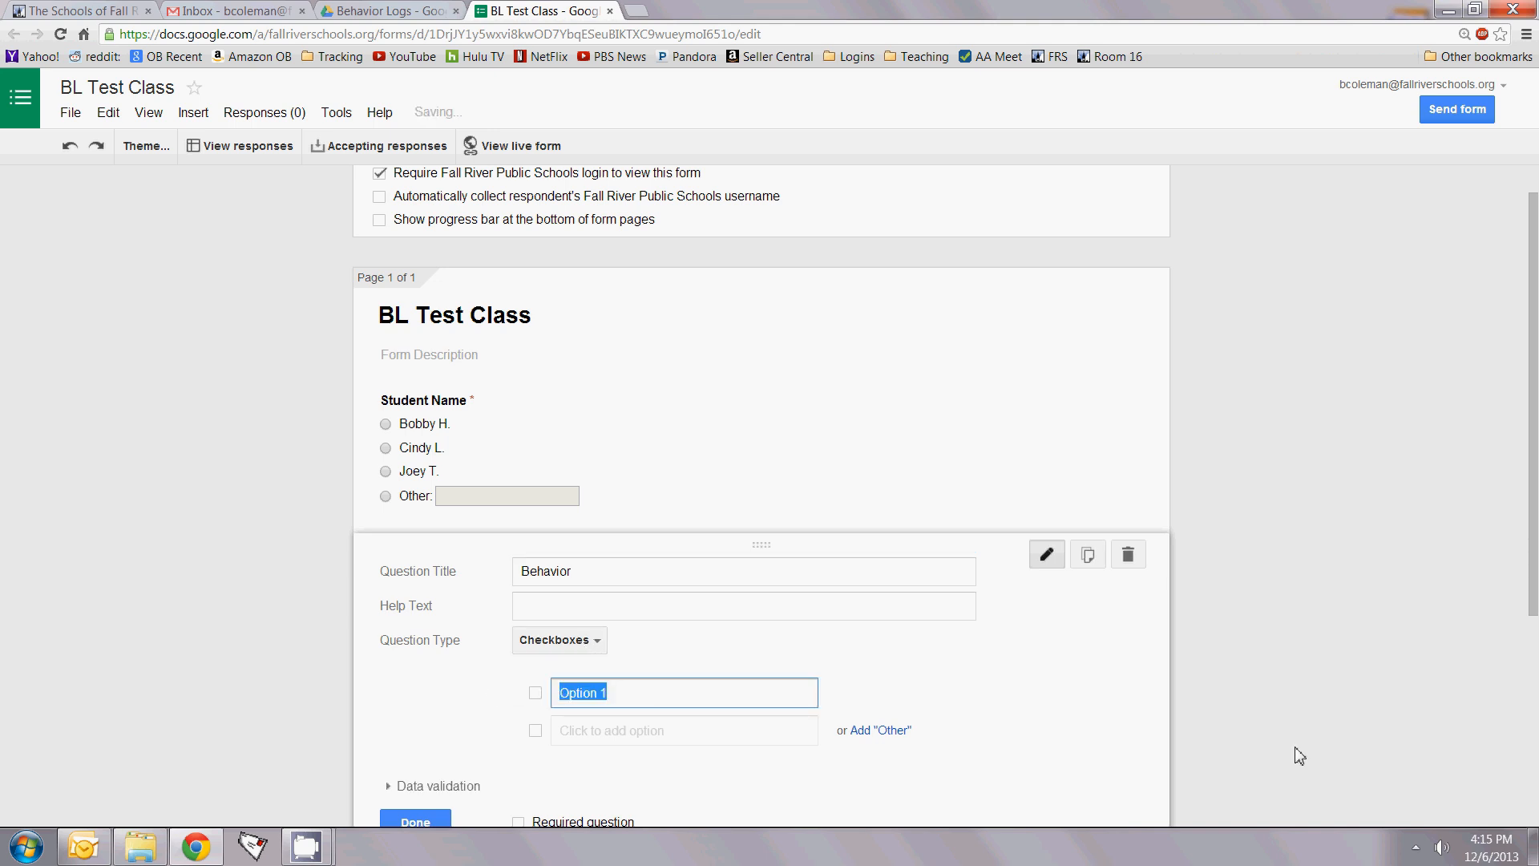
type("Talking during ")
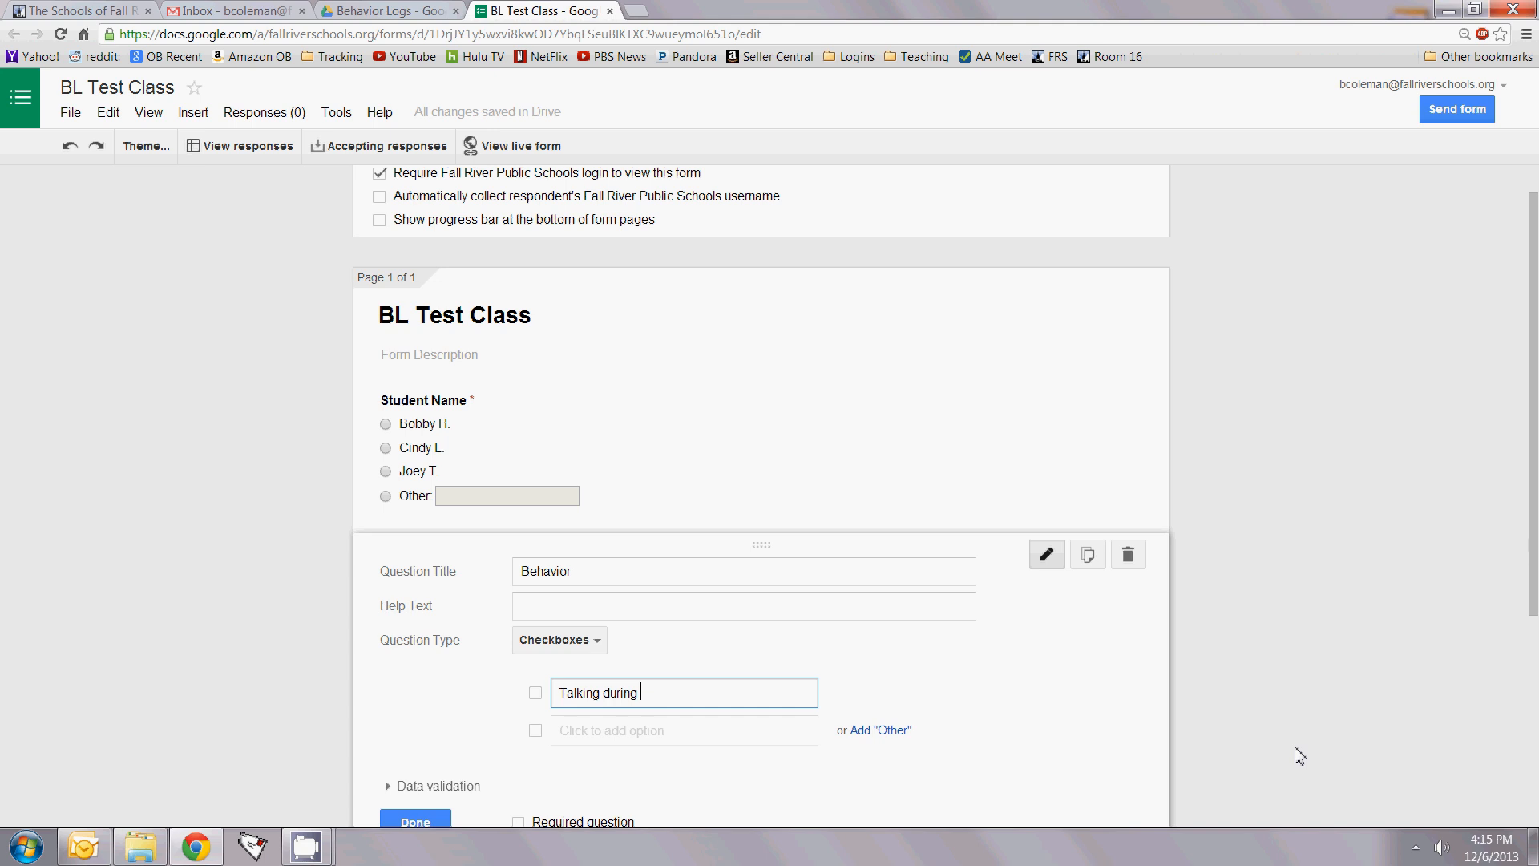
type("Class")
key("Return")
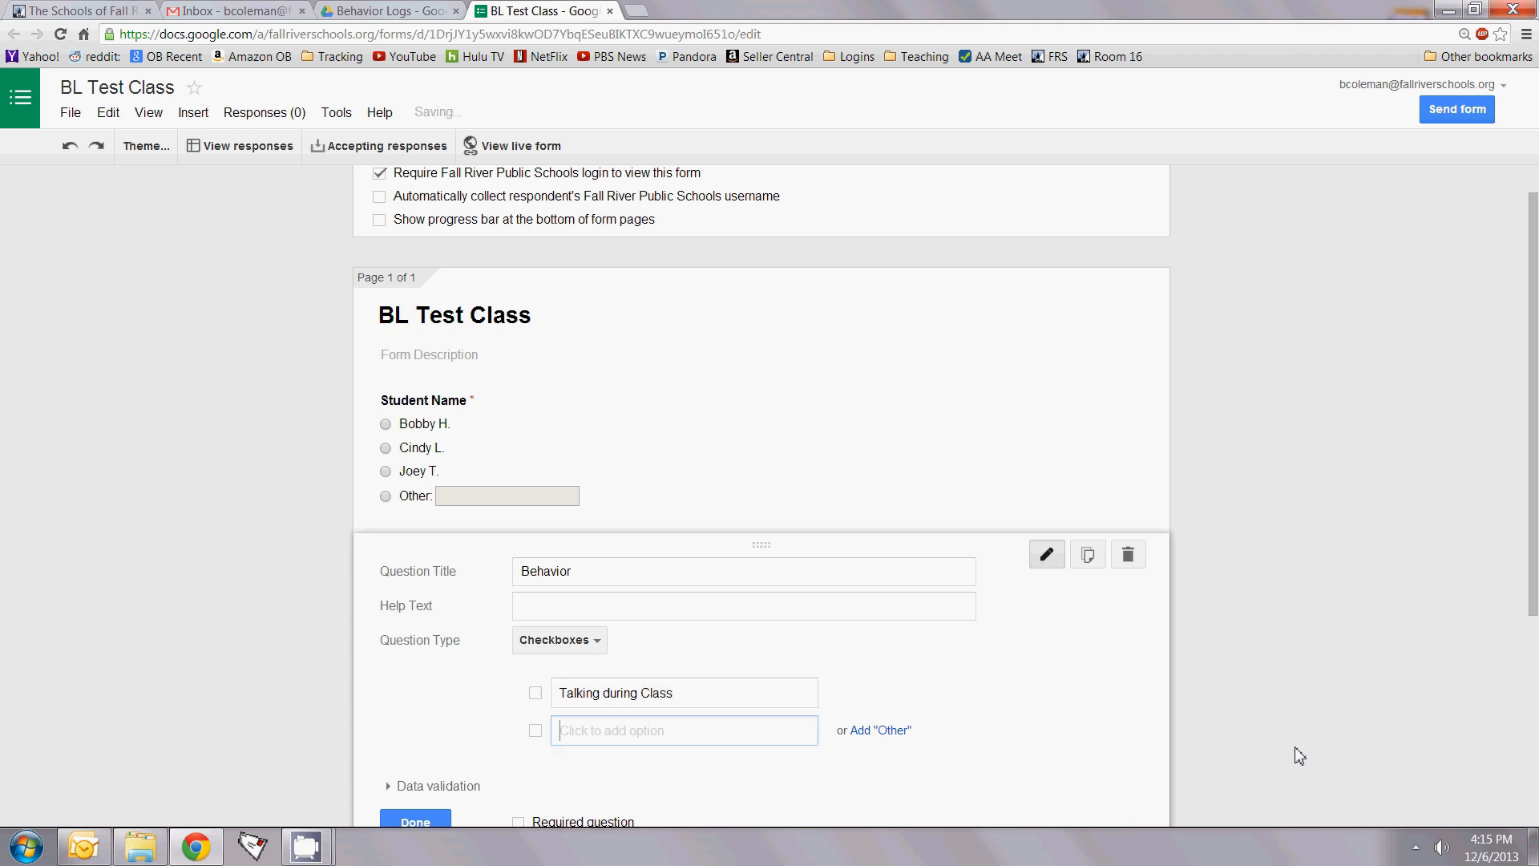
type("Out of ")
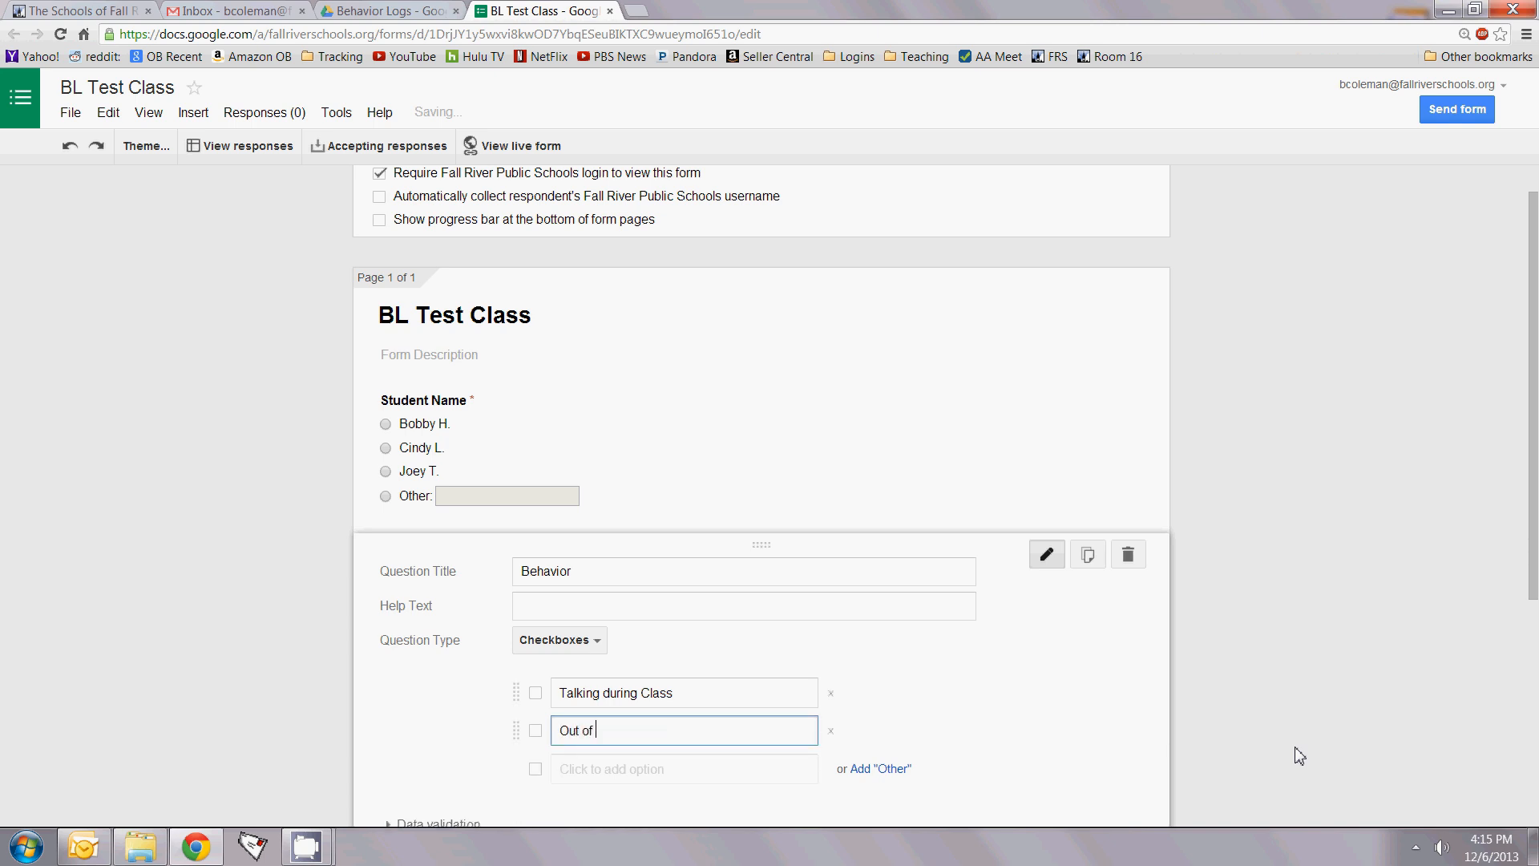
type("Seat")
key("Return")
type("He")
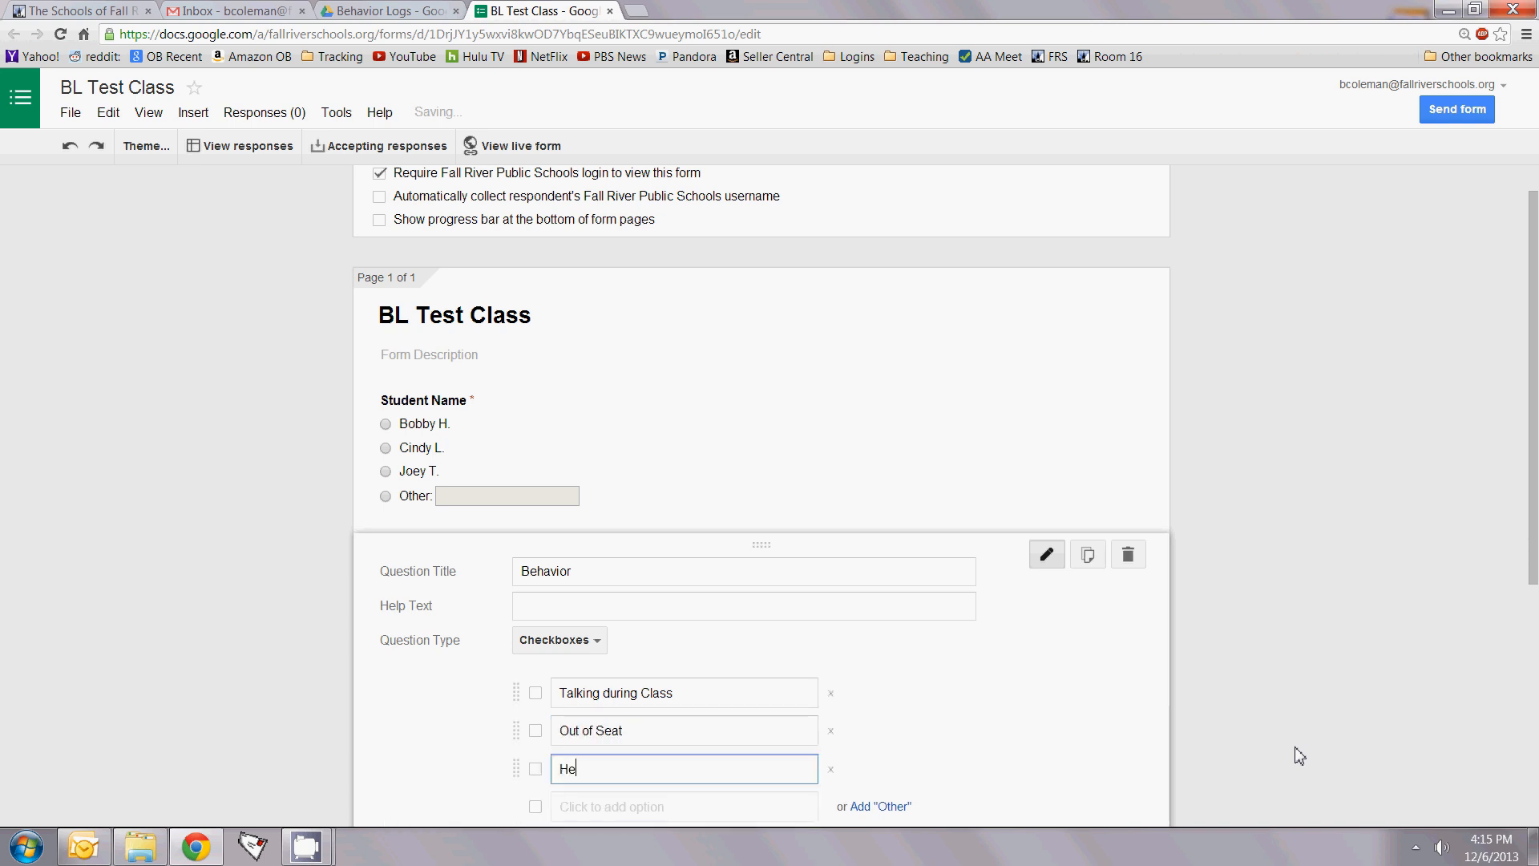
type("ad Down")
key("Return")
Step: Add Behavior options Late to Class, Late from BR, Touching another Student, plus an Other choice
type("Late")
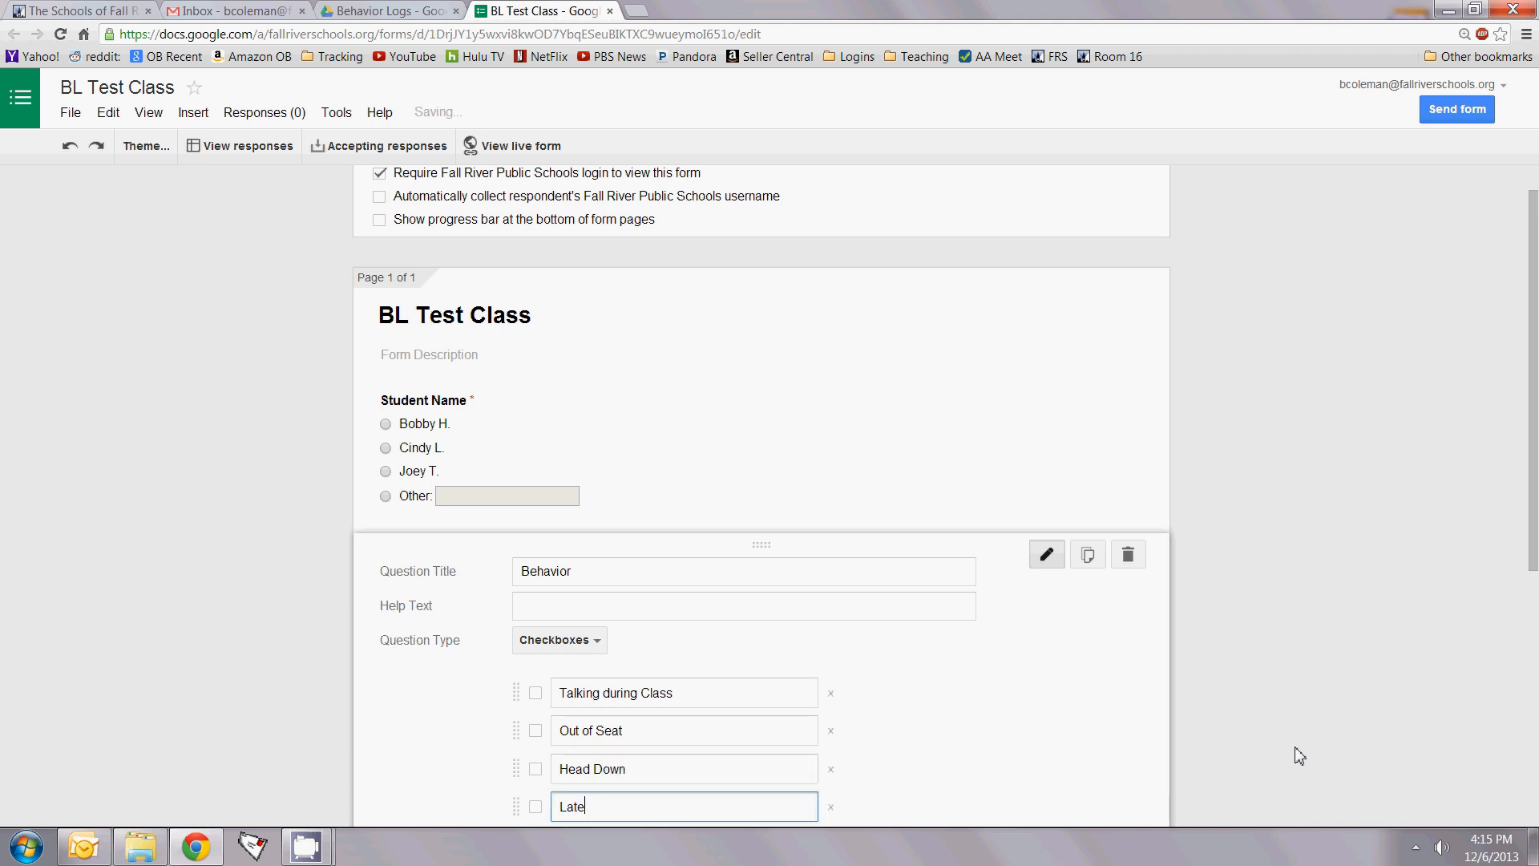
type(" to Class")
key("Return")
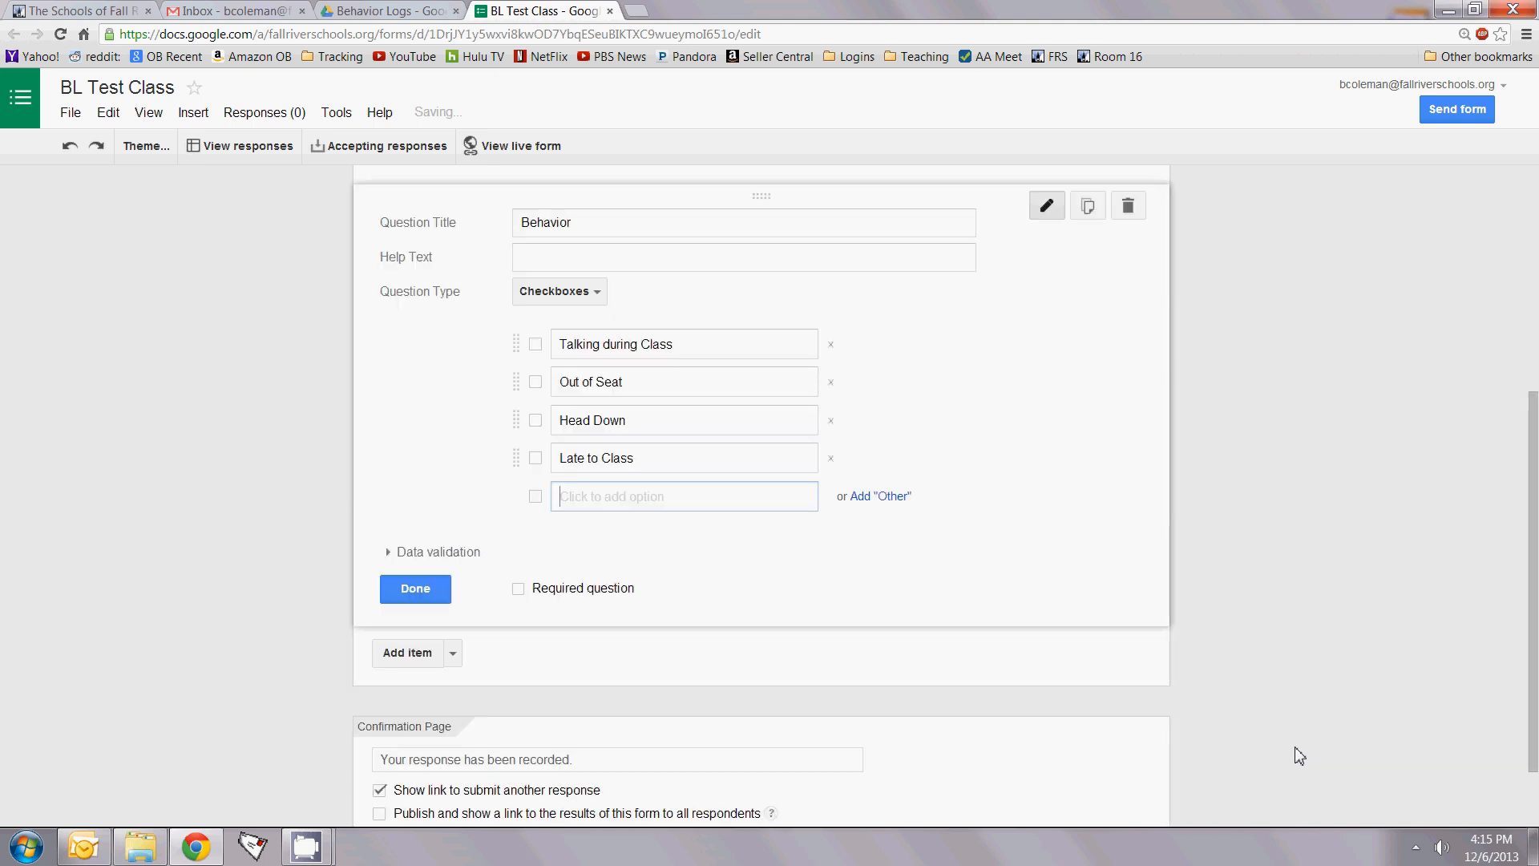
type("La")
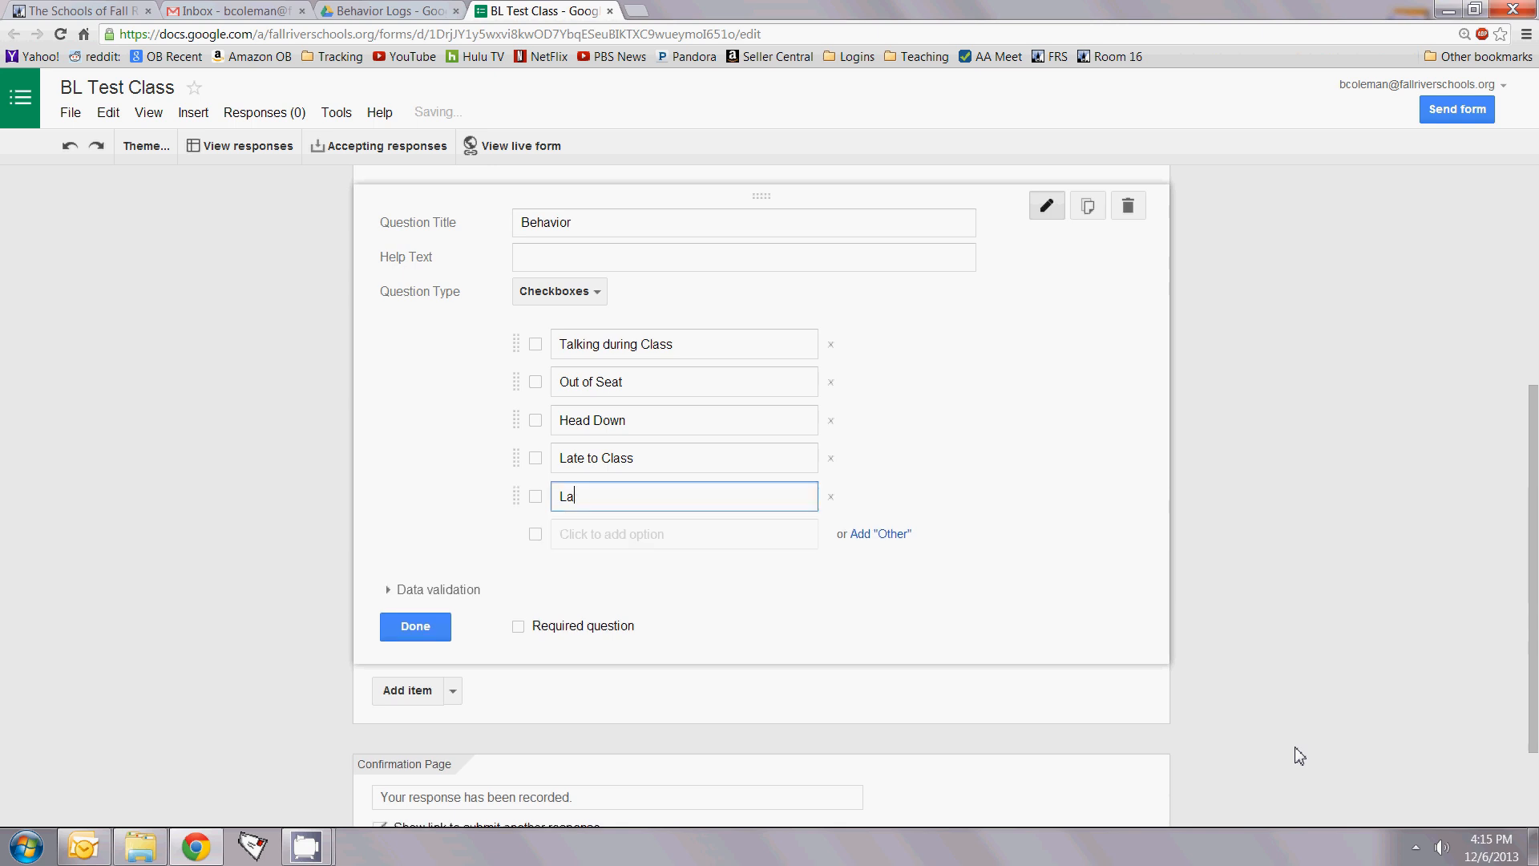
type("te from BR")
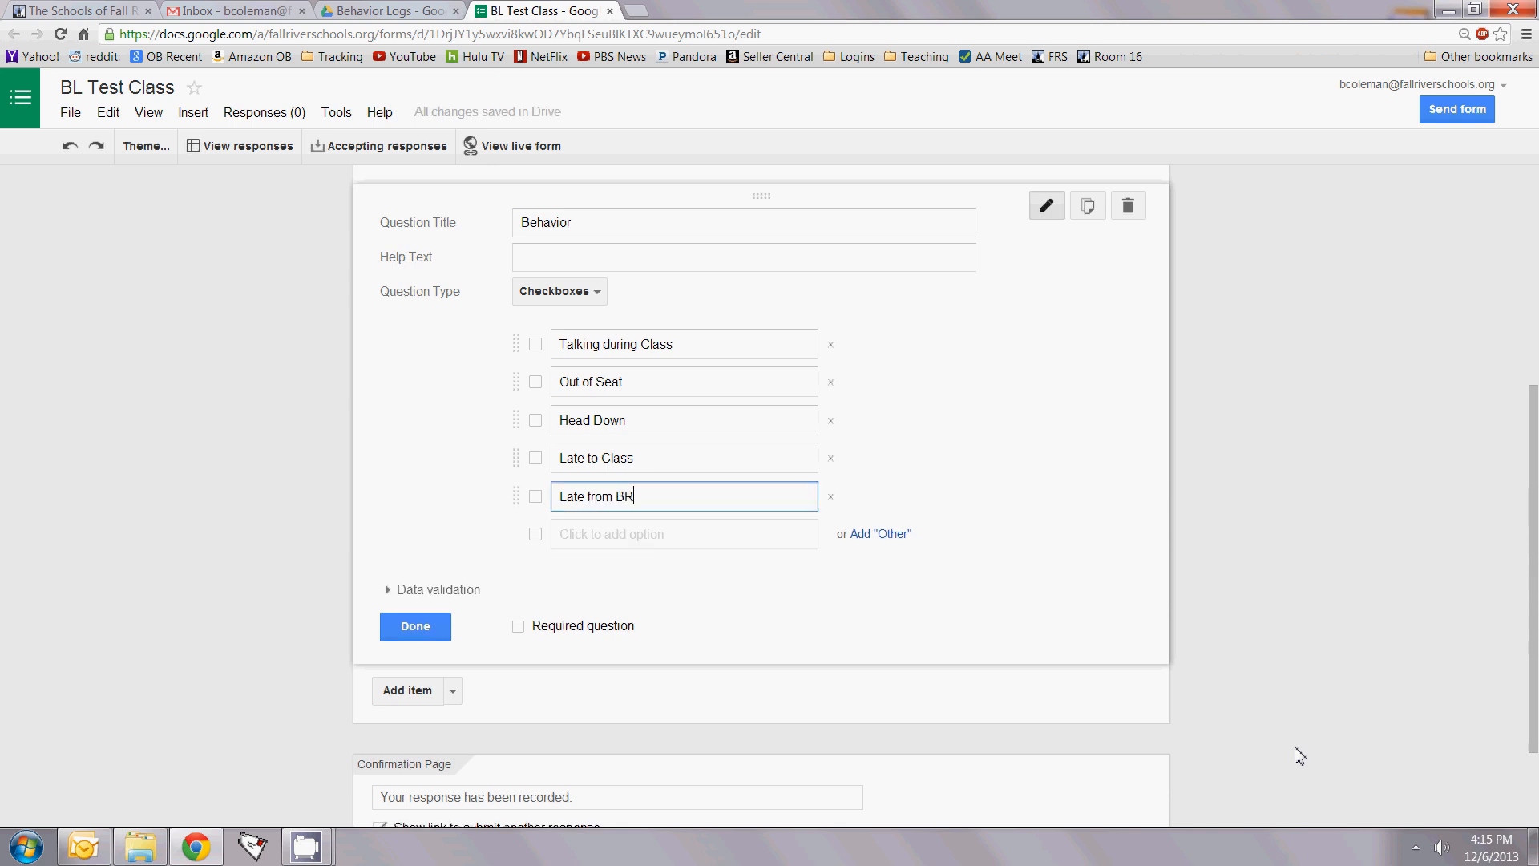
key("Return")
type("Tou")
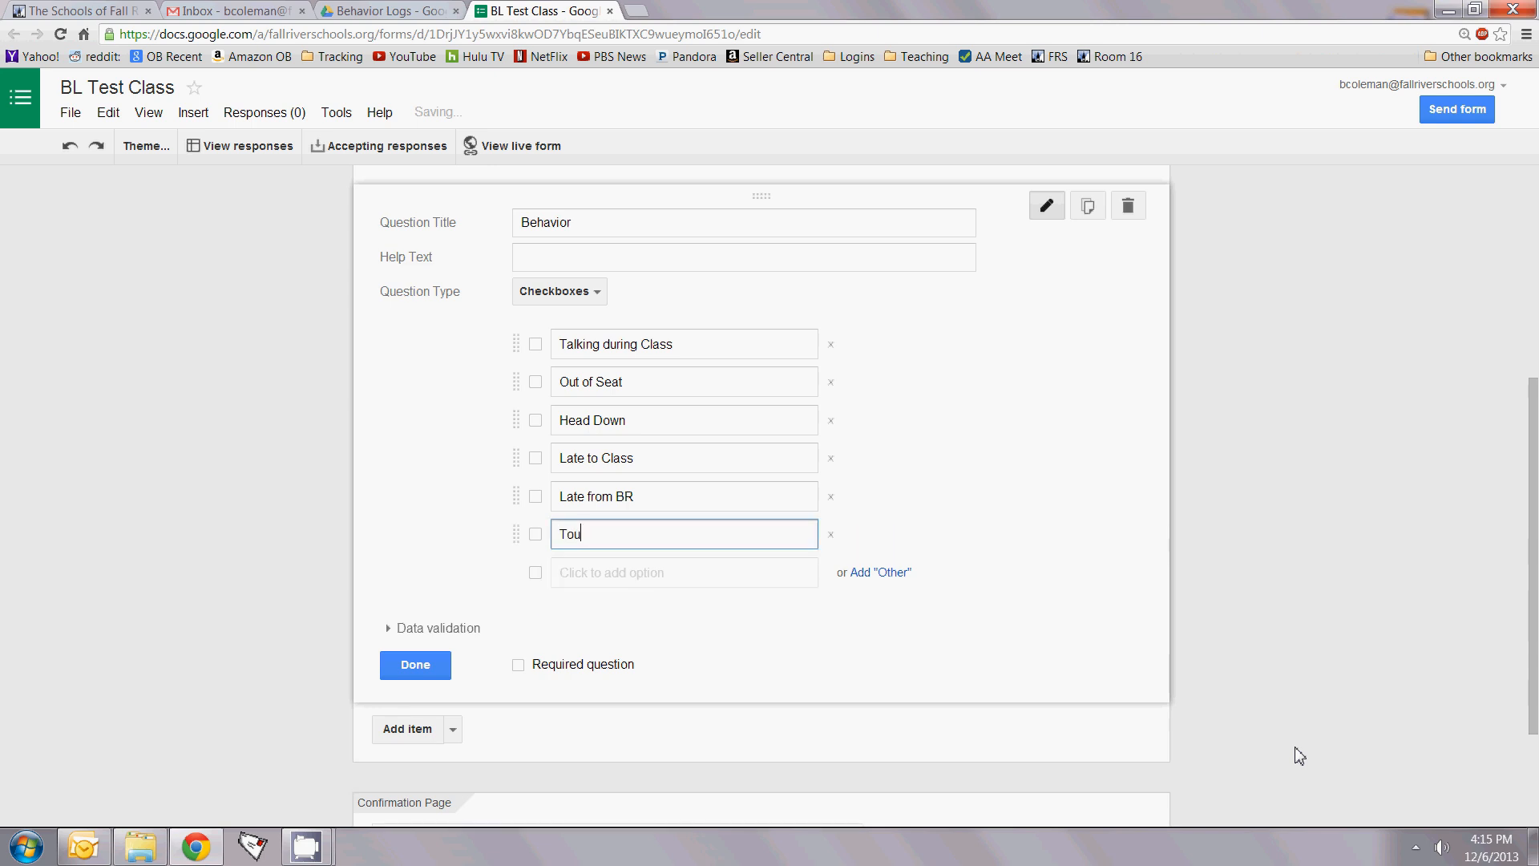
type("ching another Student")
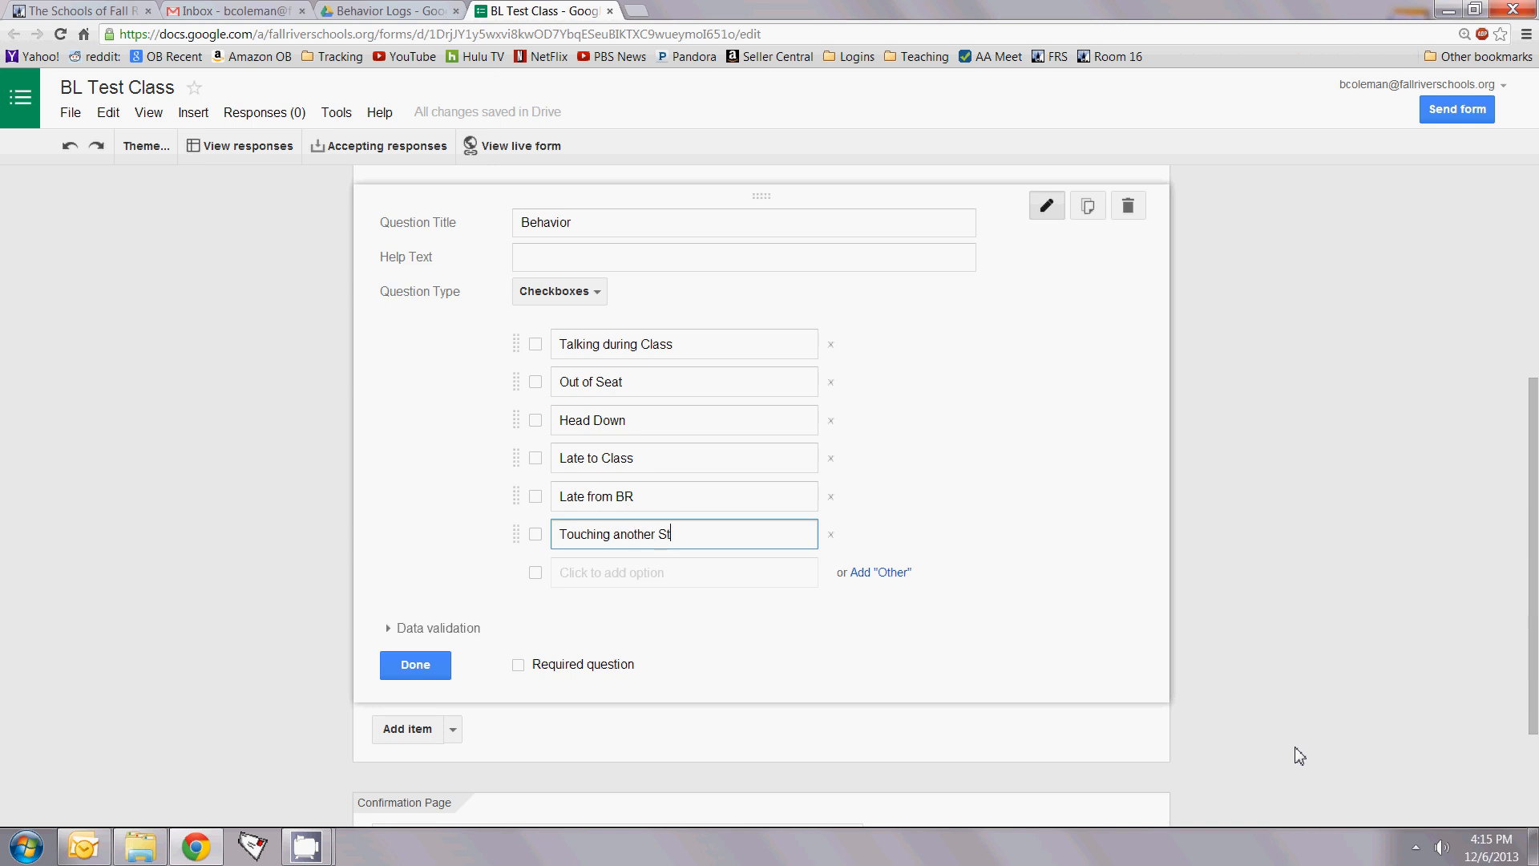
key("Return")
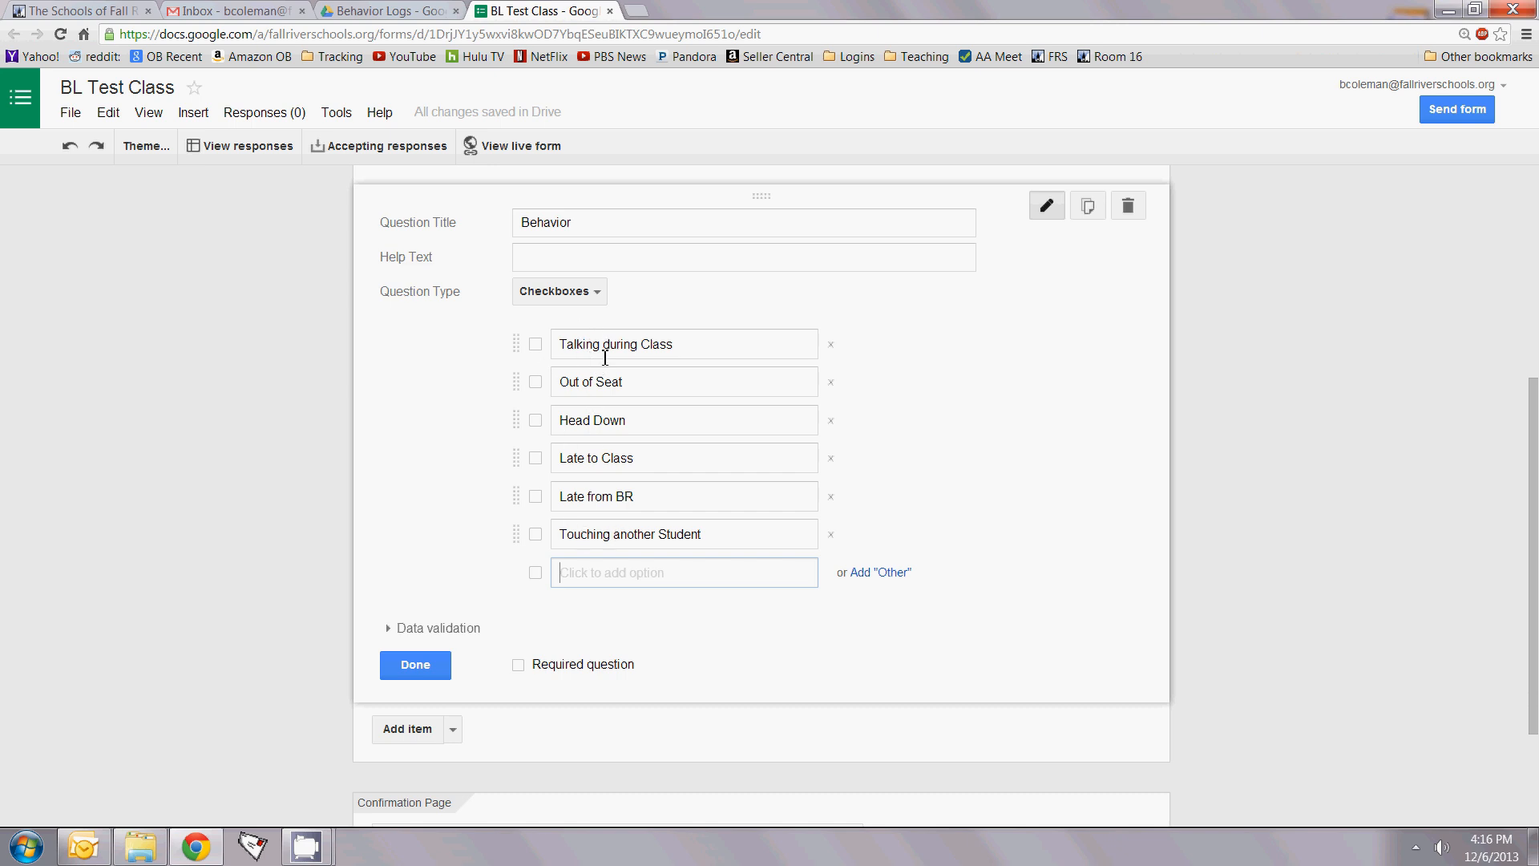
left_click(882, 574)
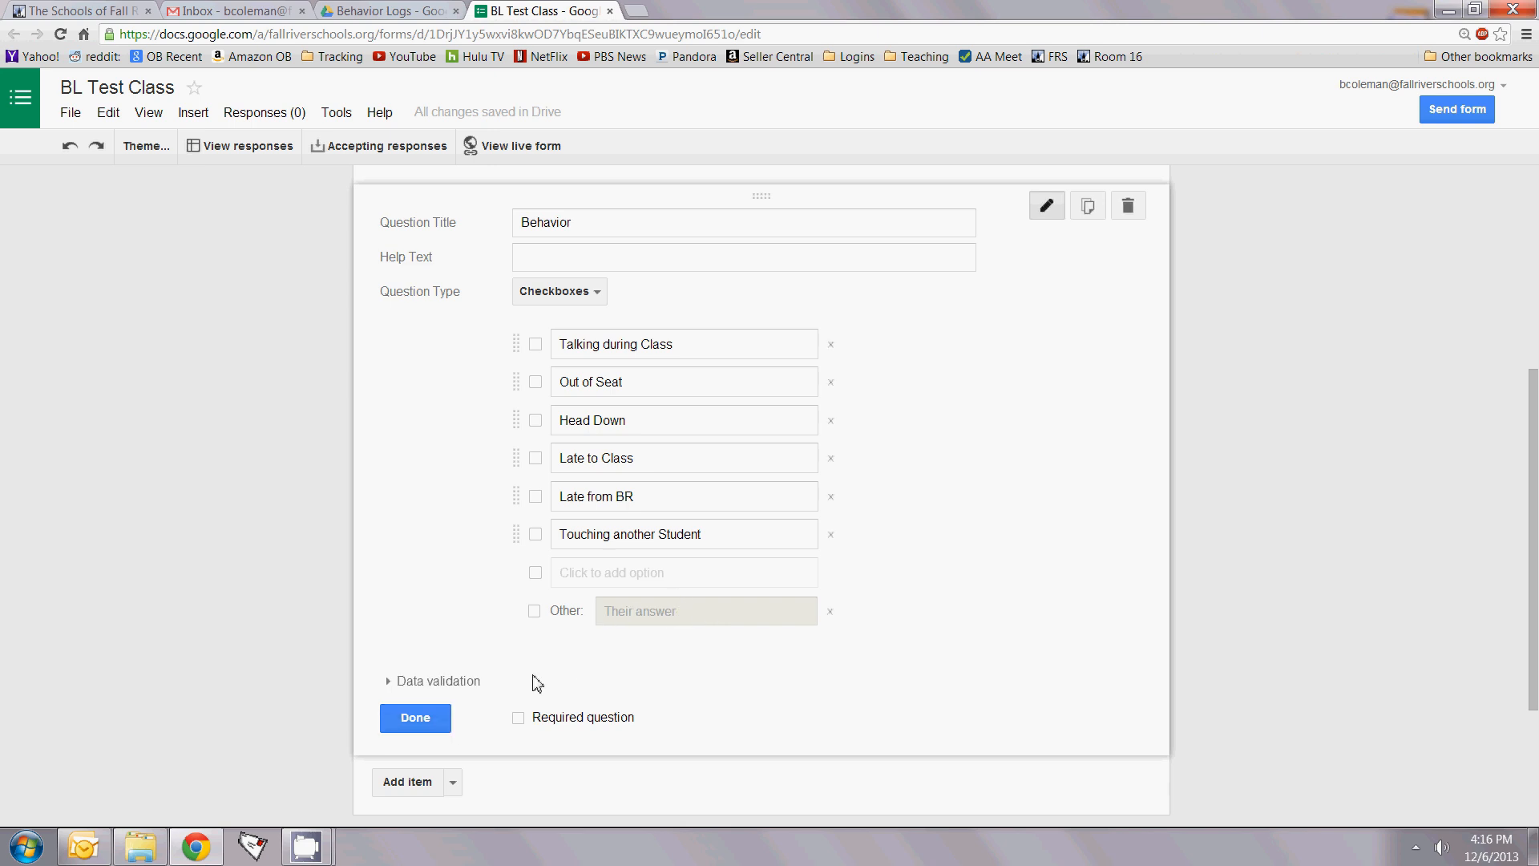
Step: Close the Behavior question so its six options plus Other show below Student Name
left_click(416, 718)
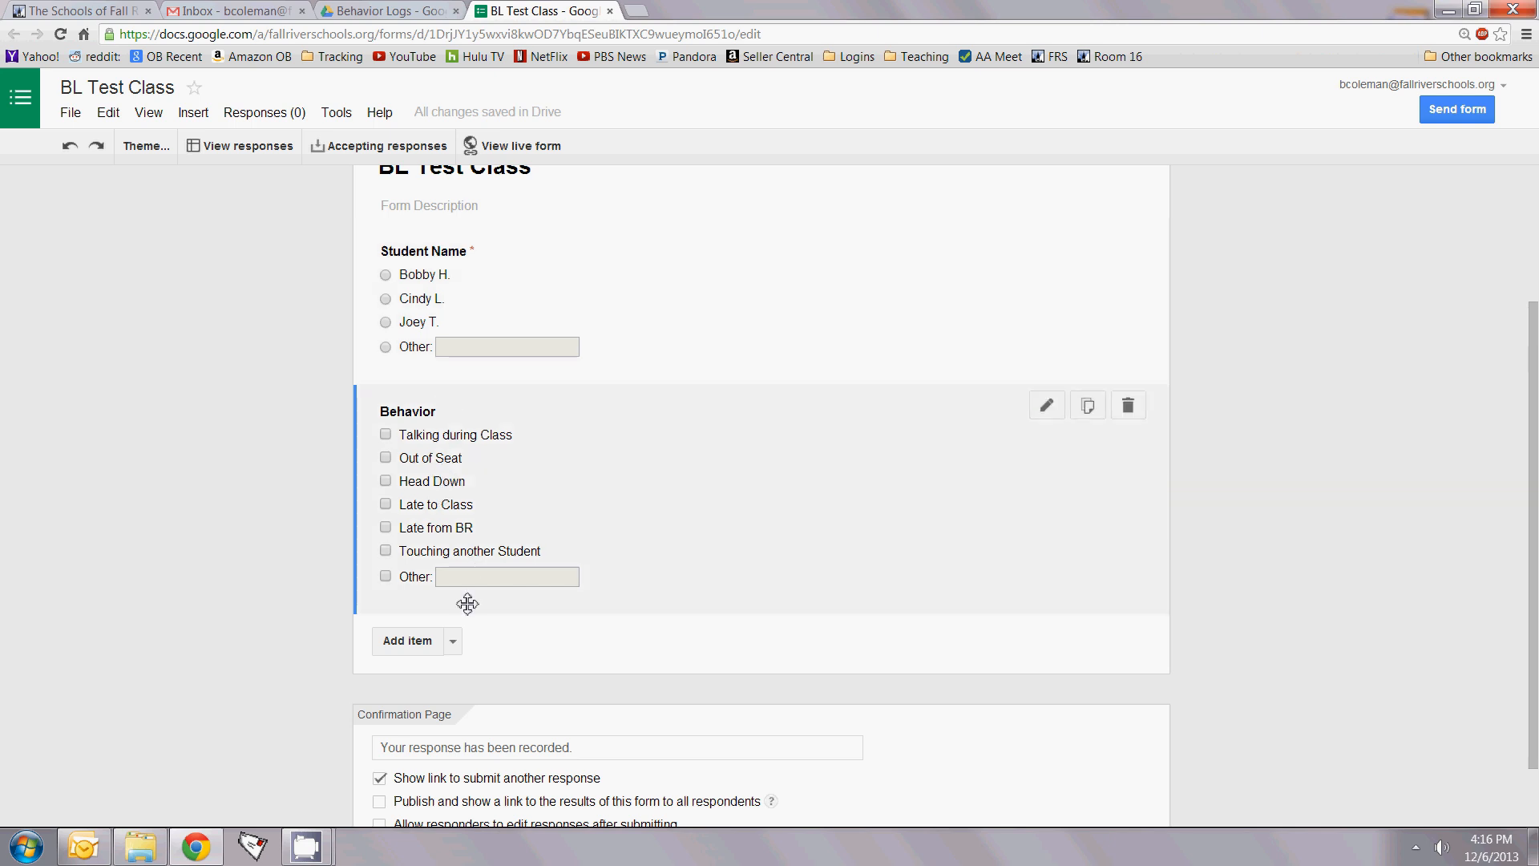
left_click(454, 643)
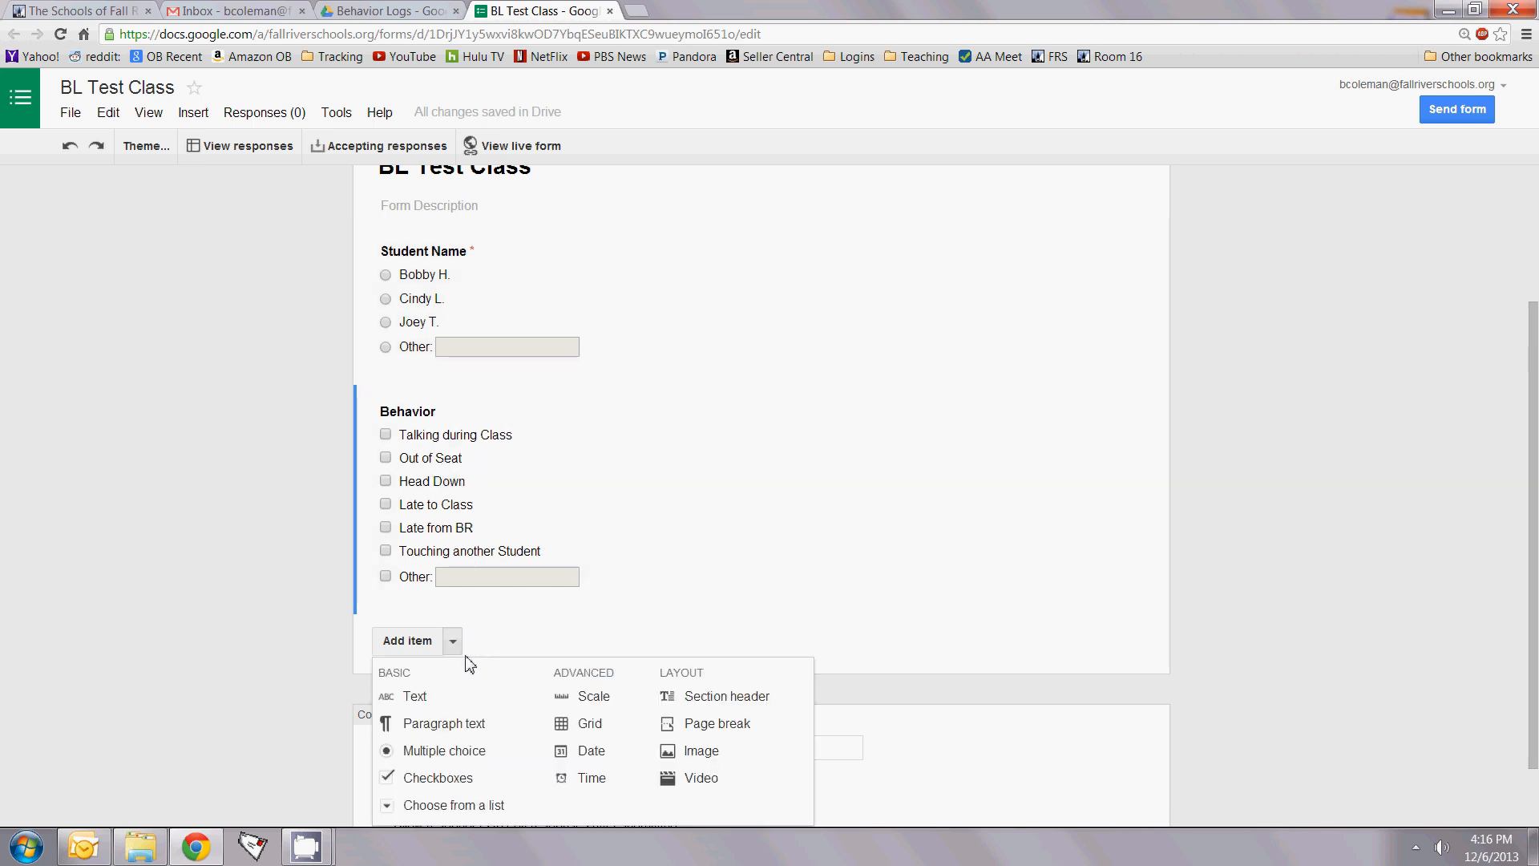
Step: Add a new checkboxes question titled 'Response to Intervention'
left_click(450, 777)
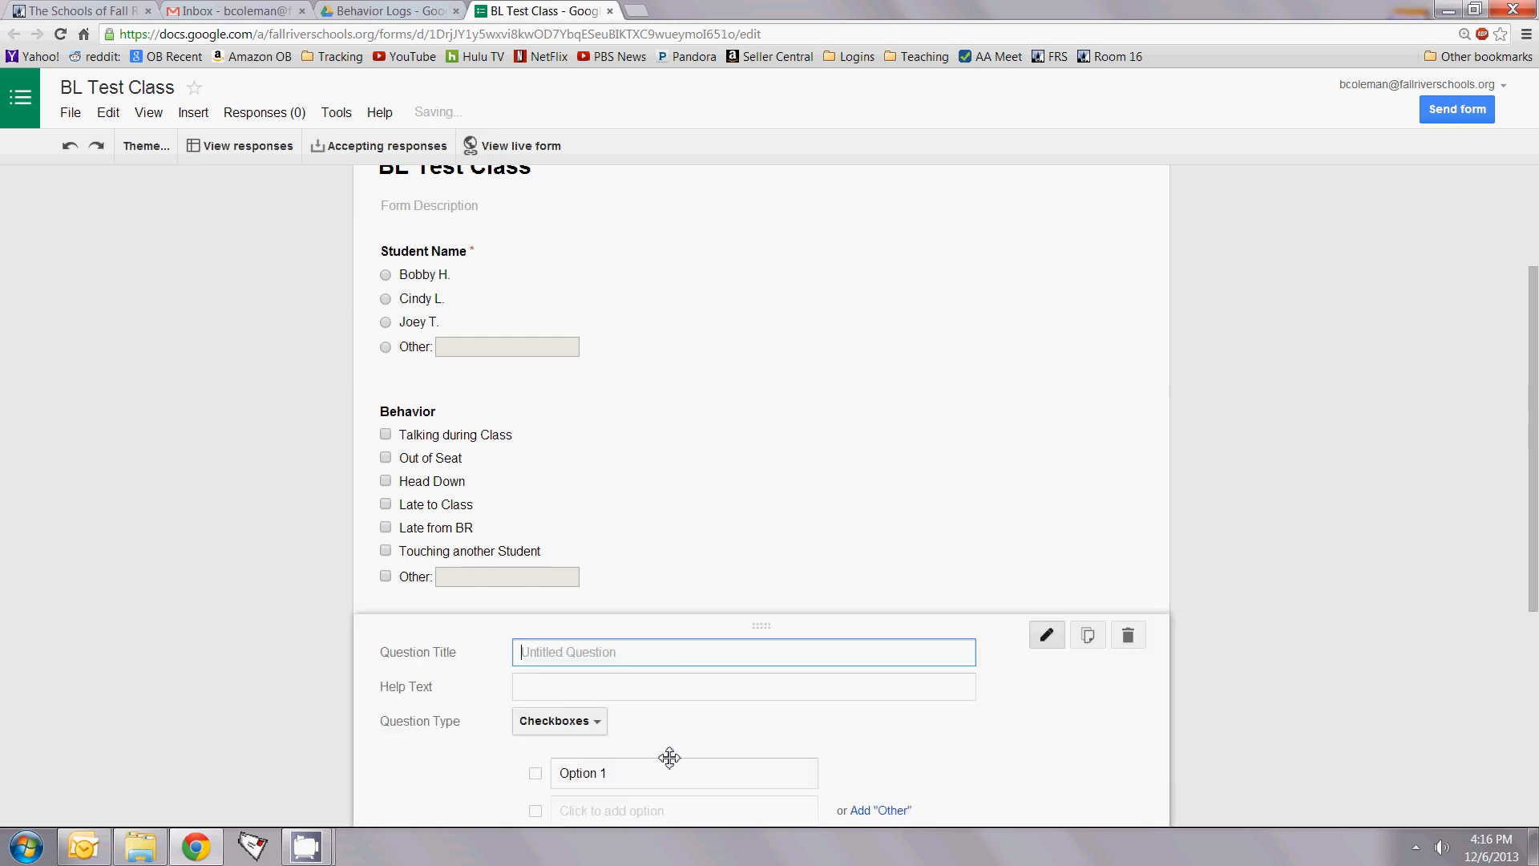
type("Response to Intervention")
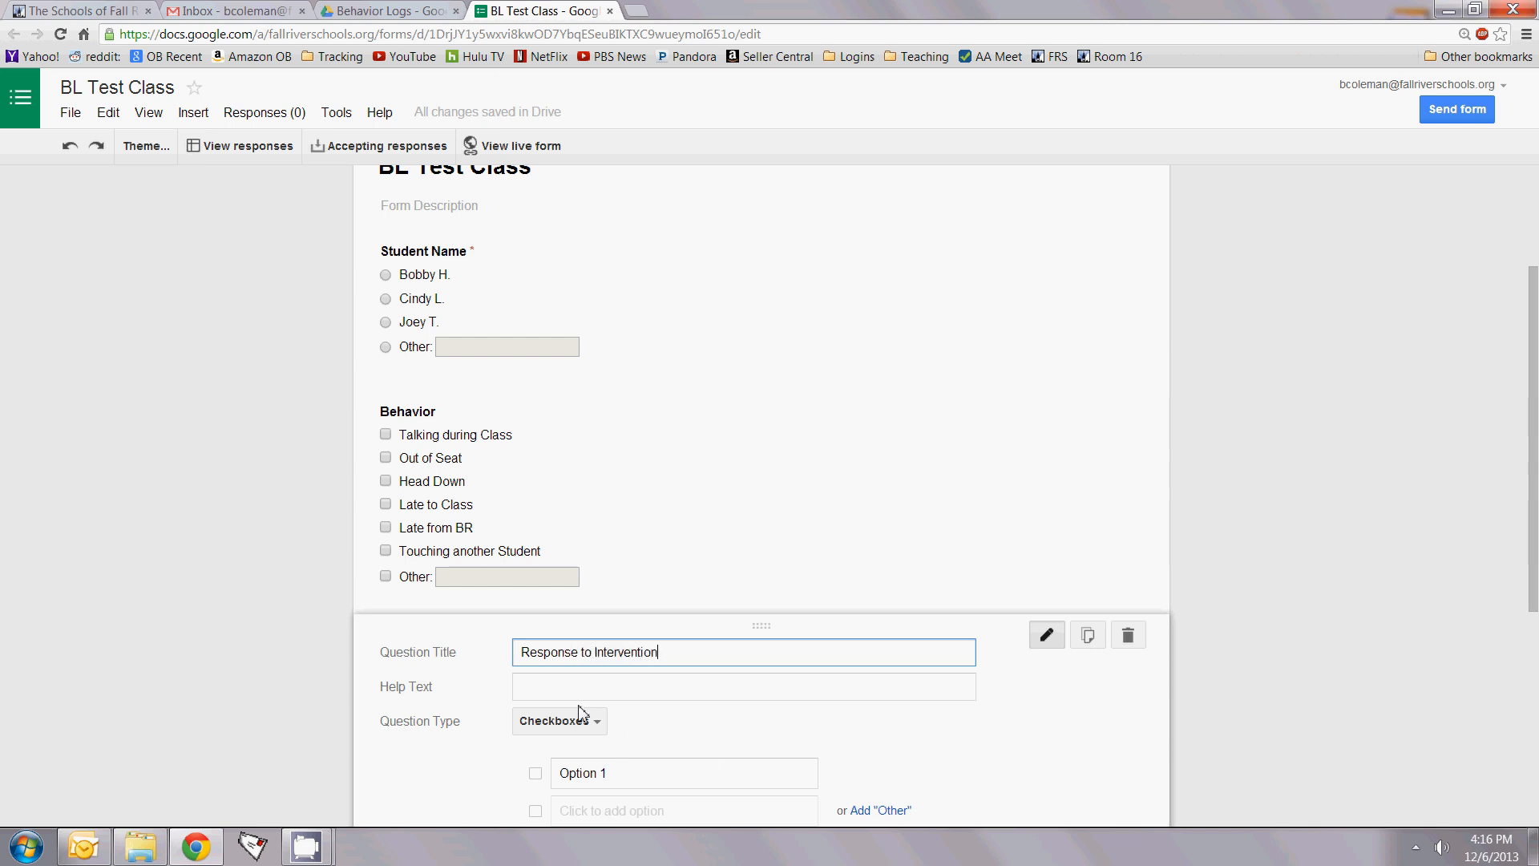
scroll(604, 729, "down", 3)
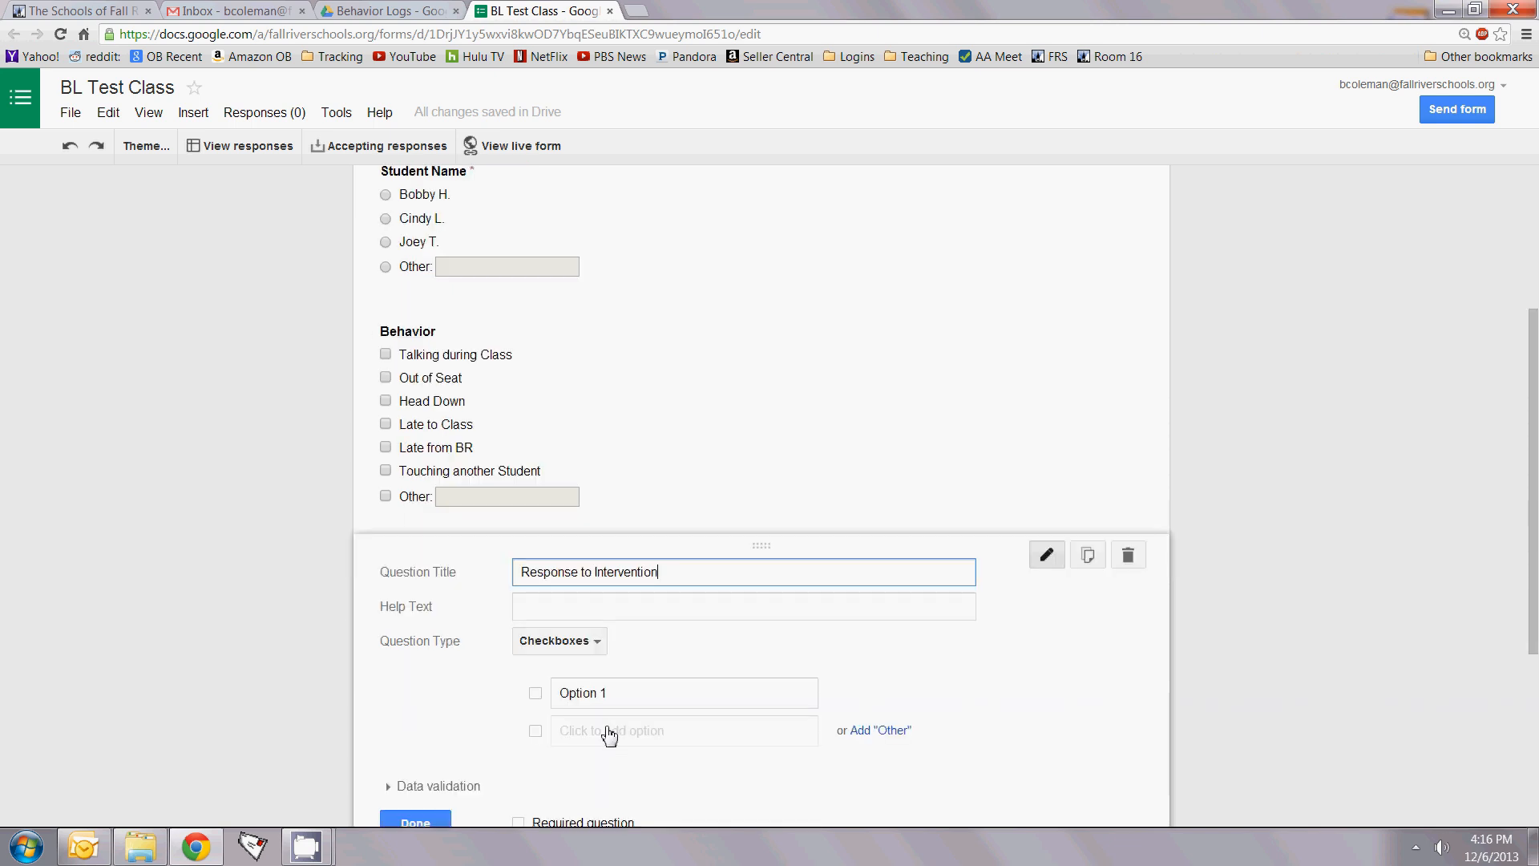
Step: Enter the options Signal, Mini Conference, Take 5, After School Meeting and Office
left_click(633, 533)
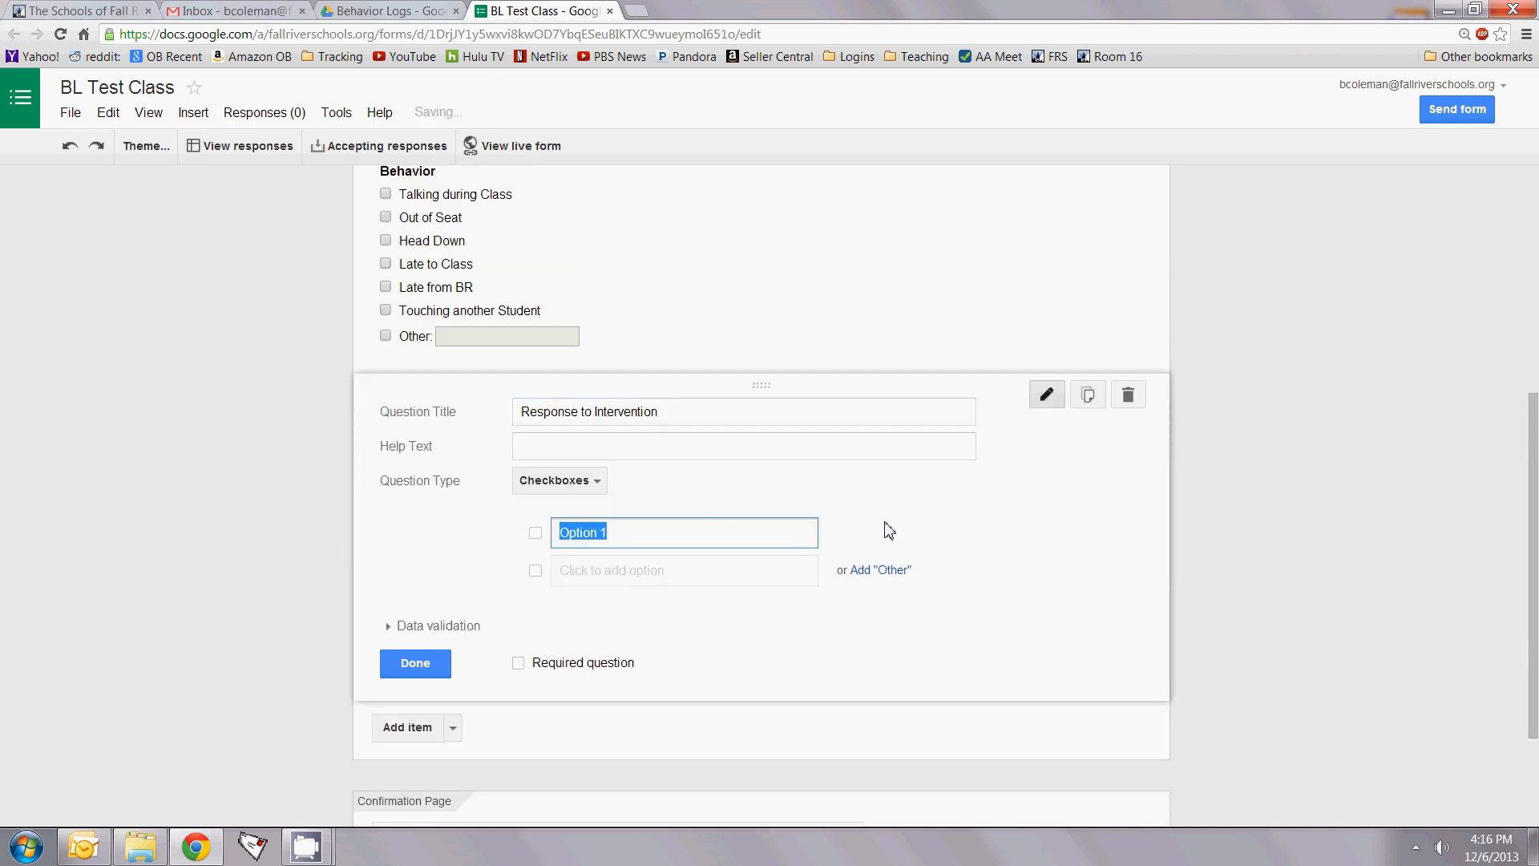
key("BackSpace")
type("Signal")
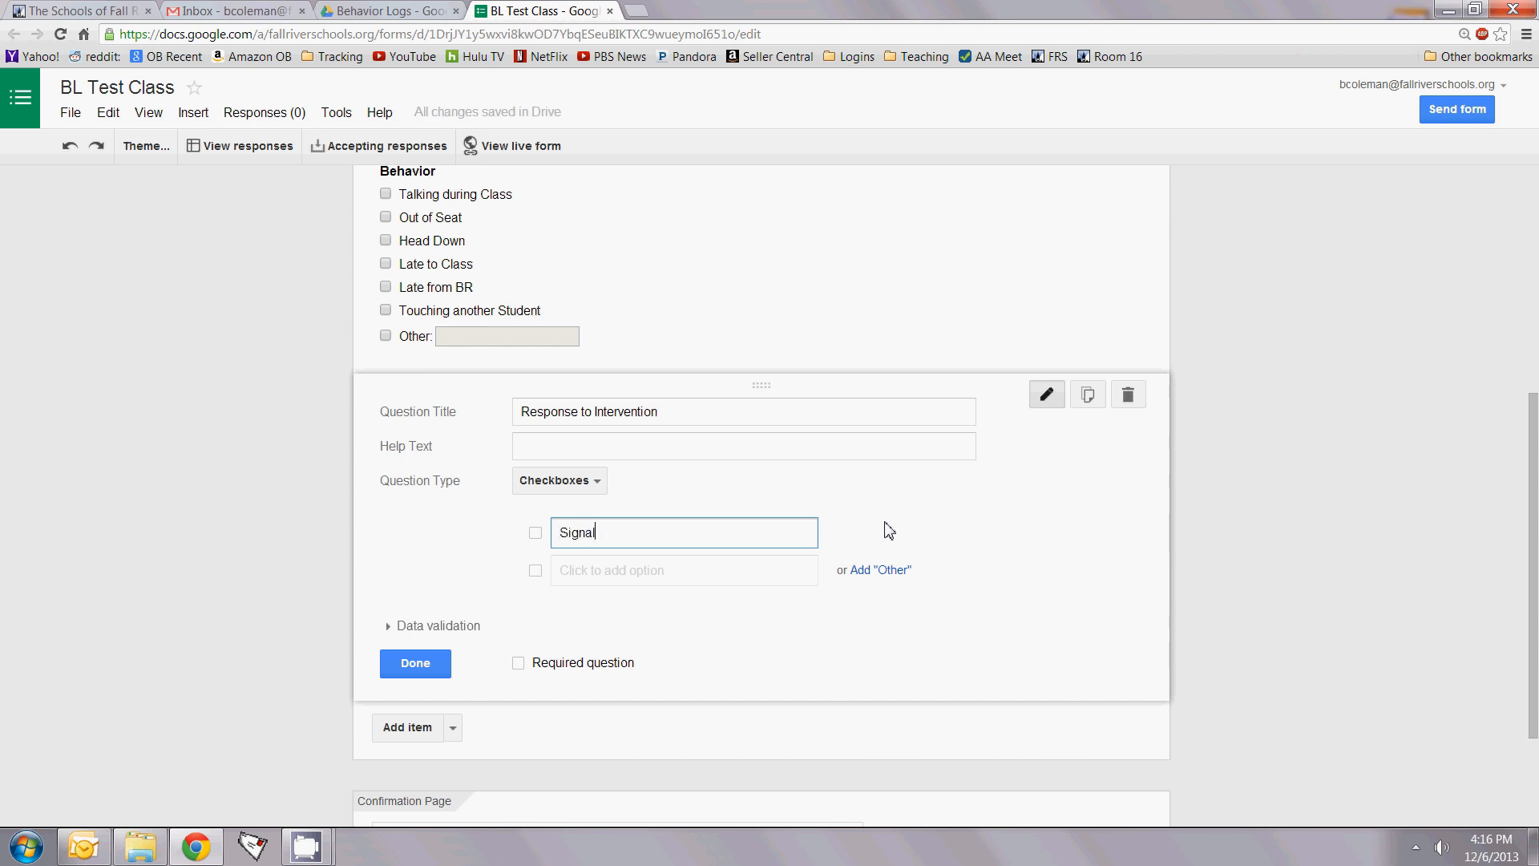
key("Return")
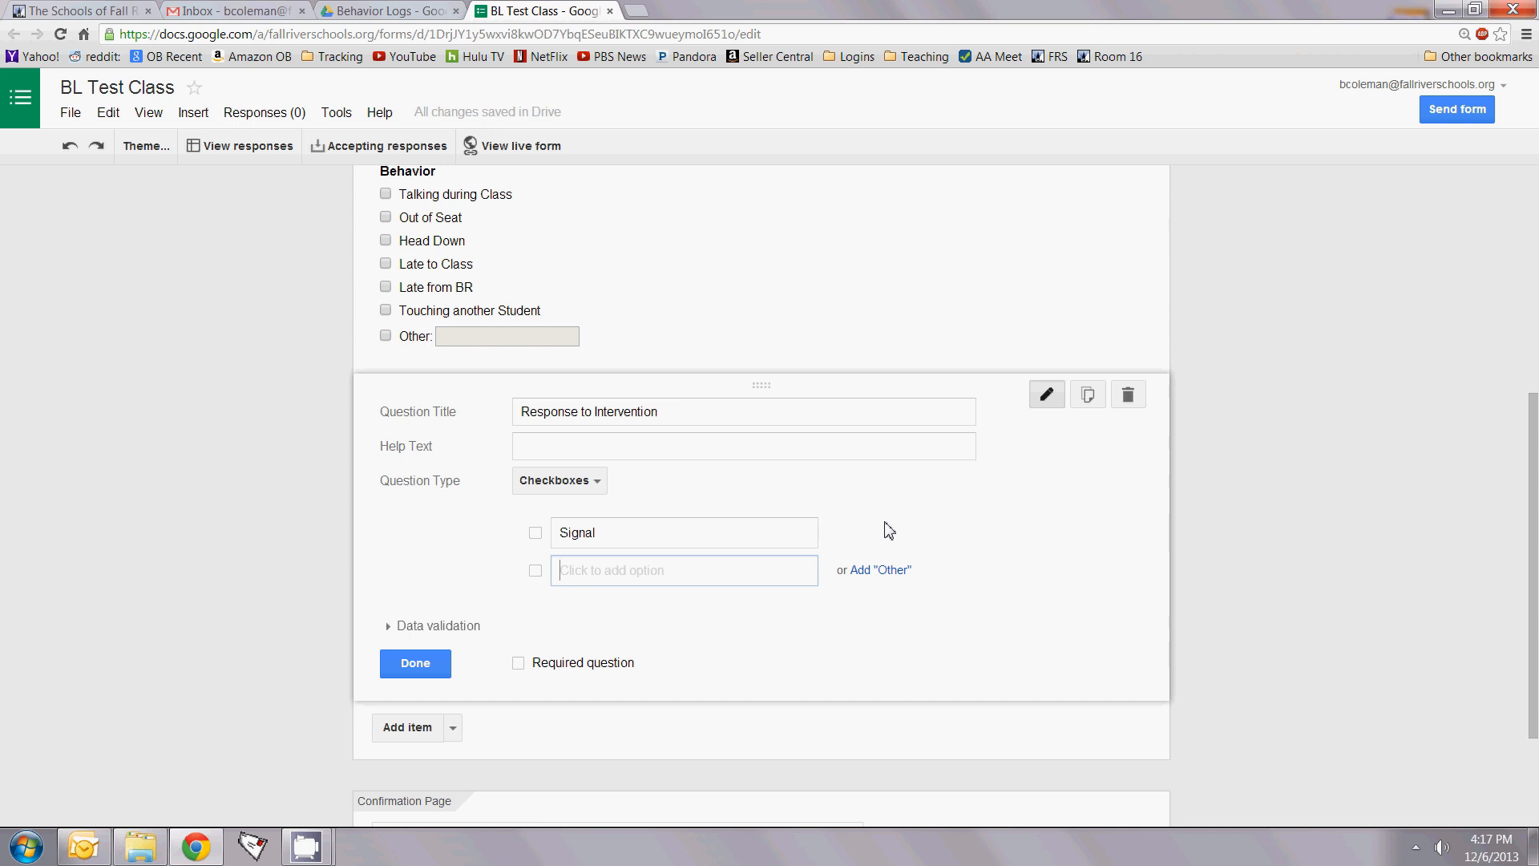
type("Mini C")
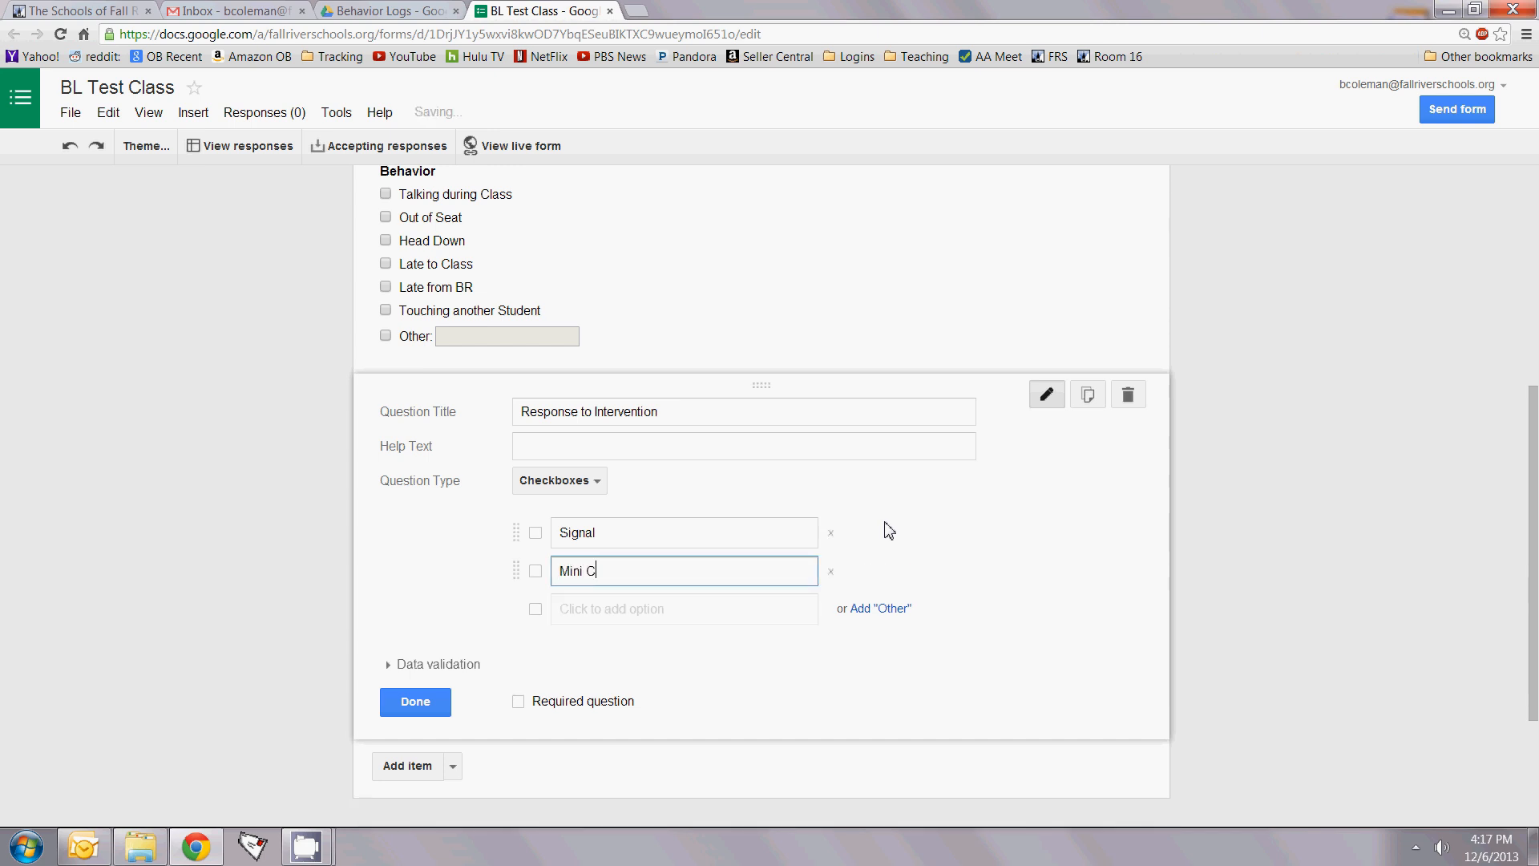
type("onference")
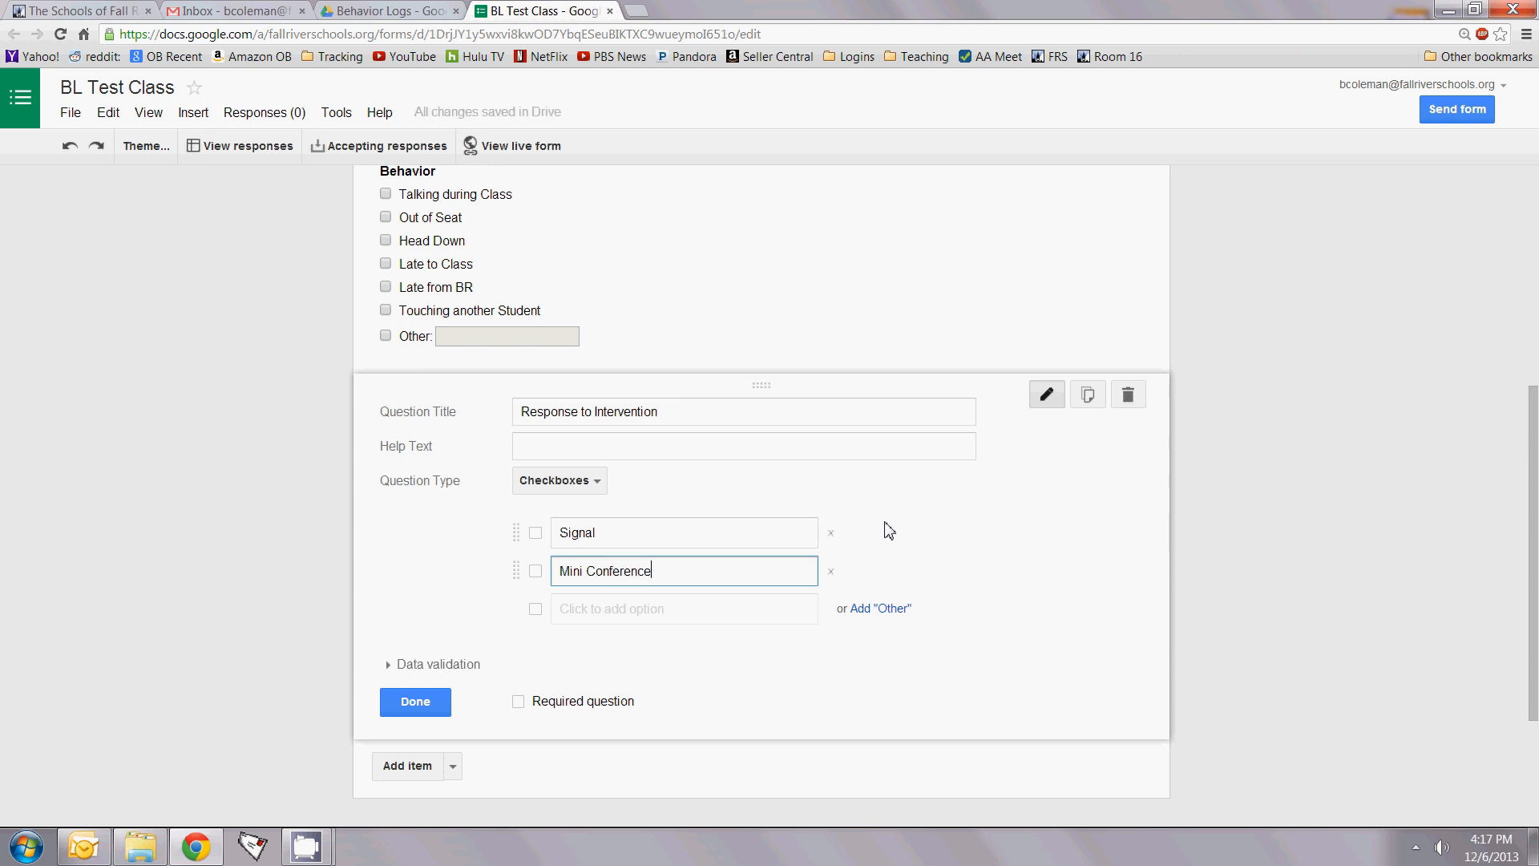
key("Return")
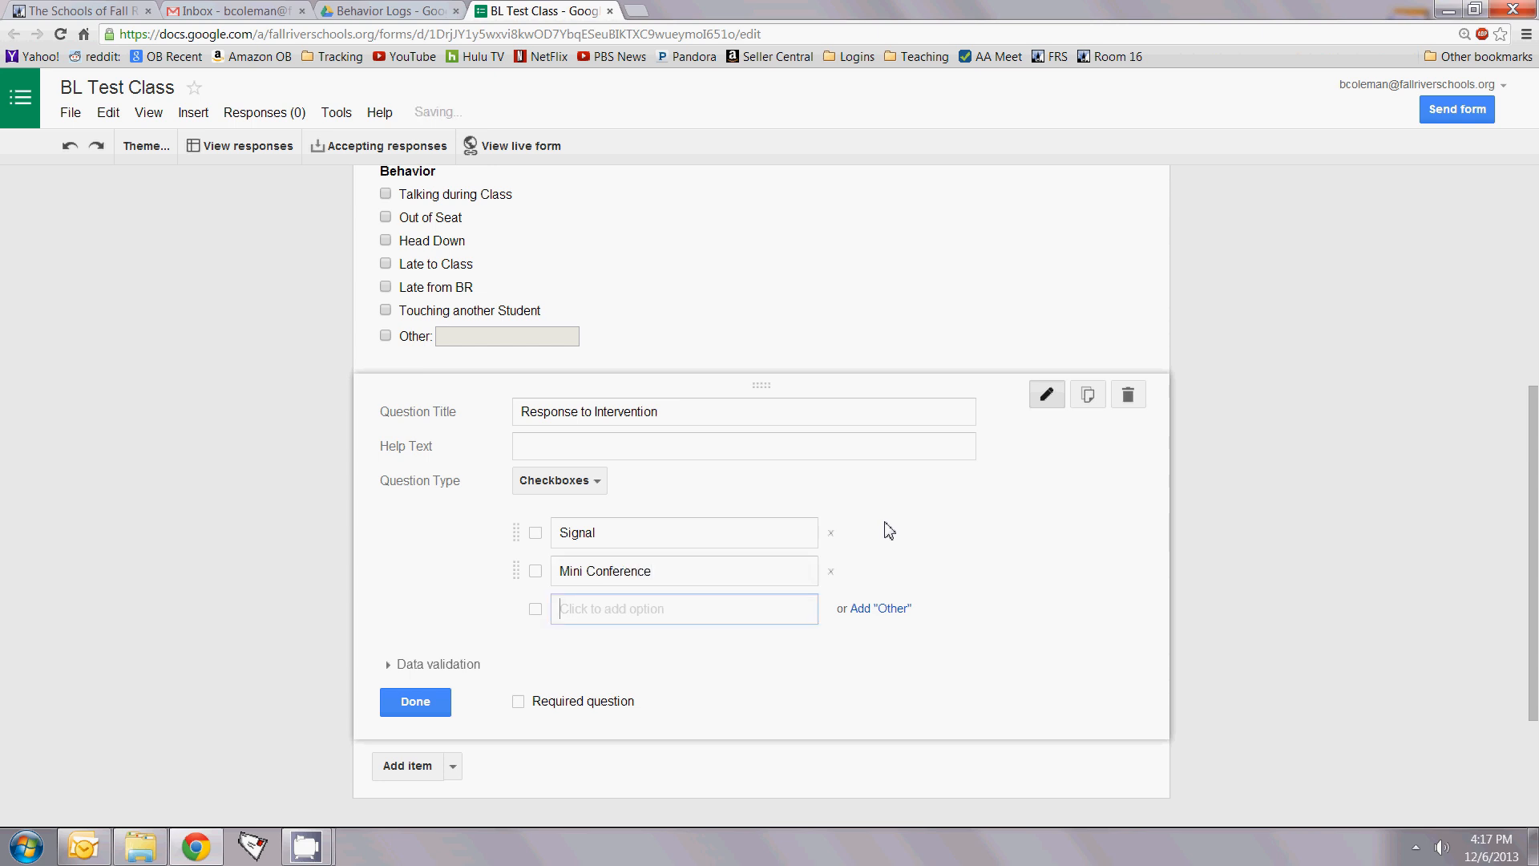
type("Take")
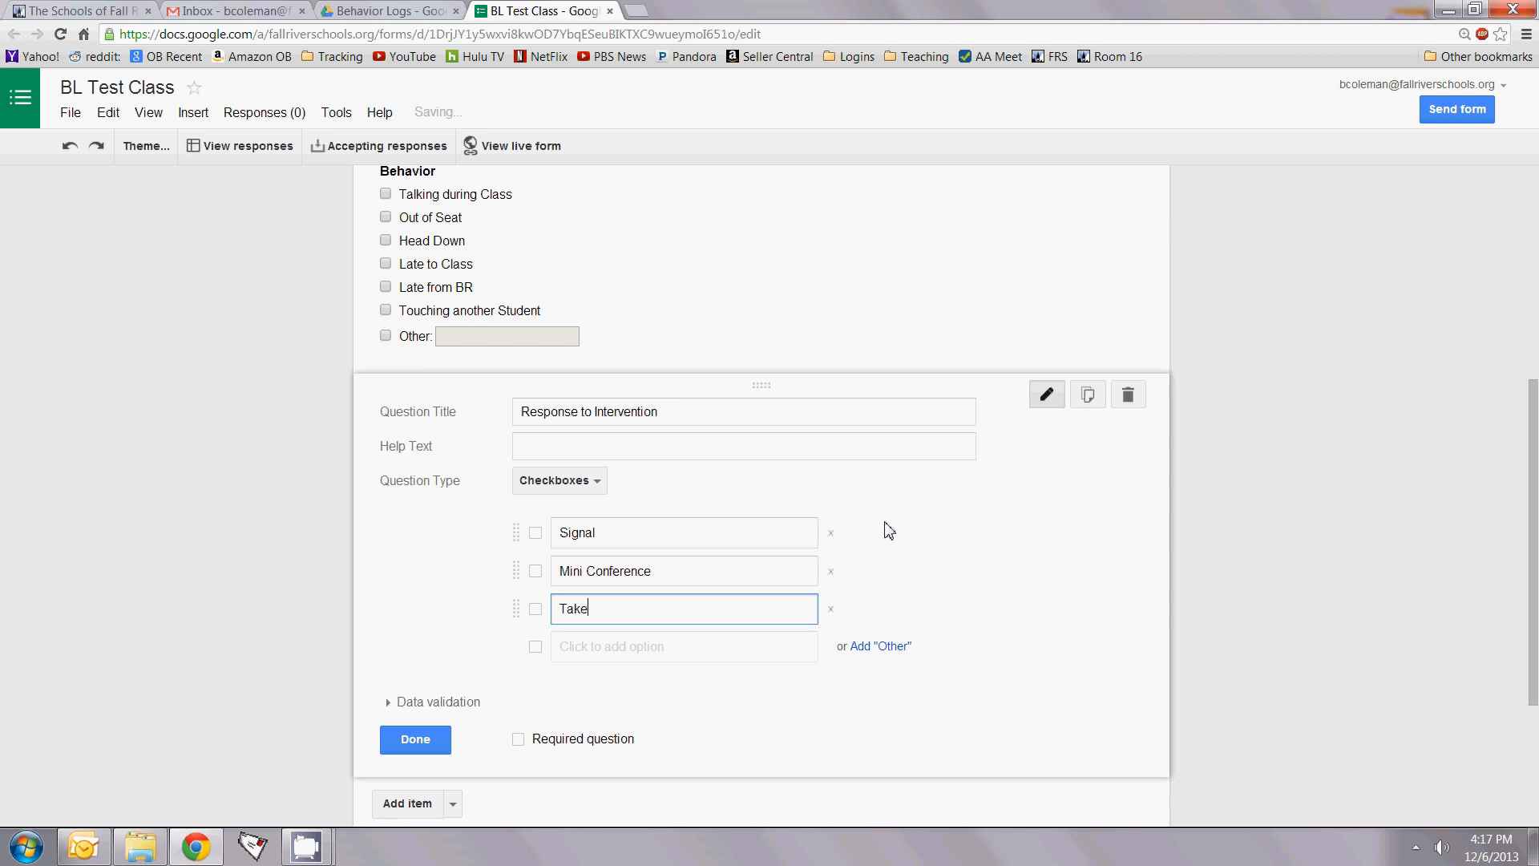
type(" 5")
key("Return")
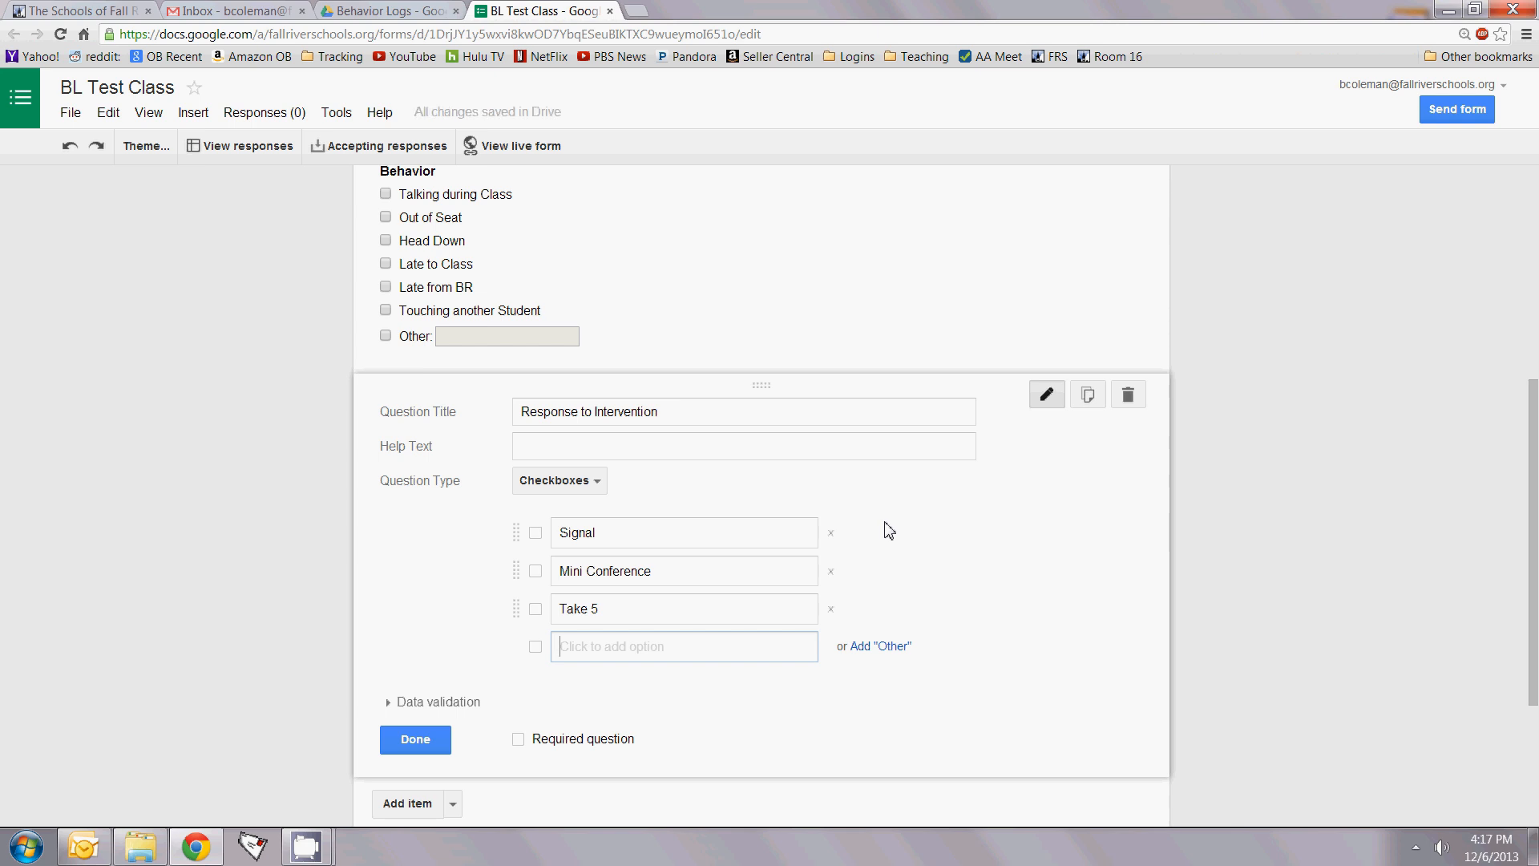
type("Afte")
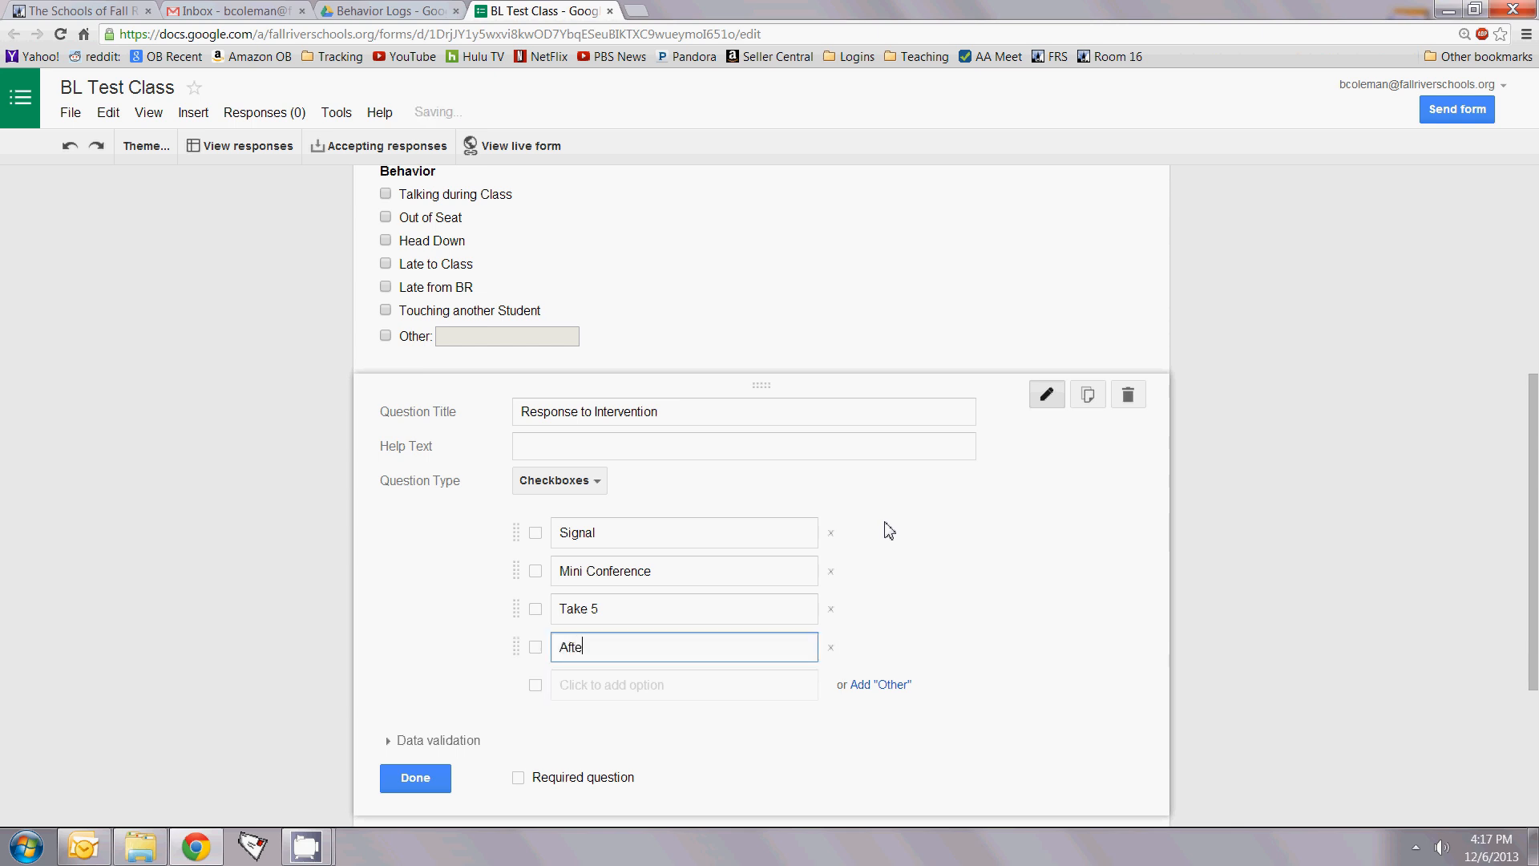
type("r School Meeting")
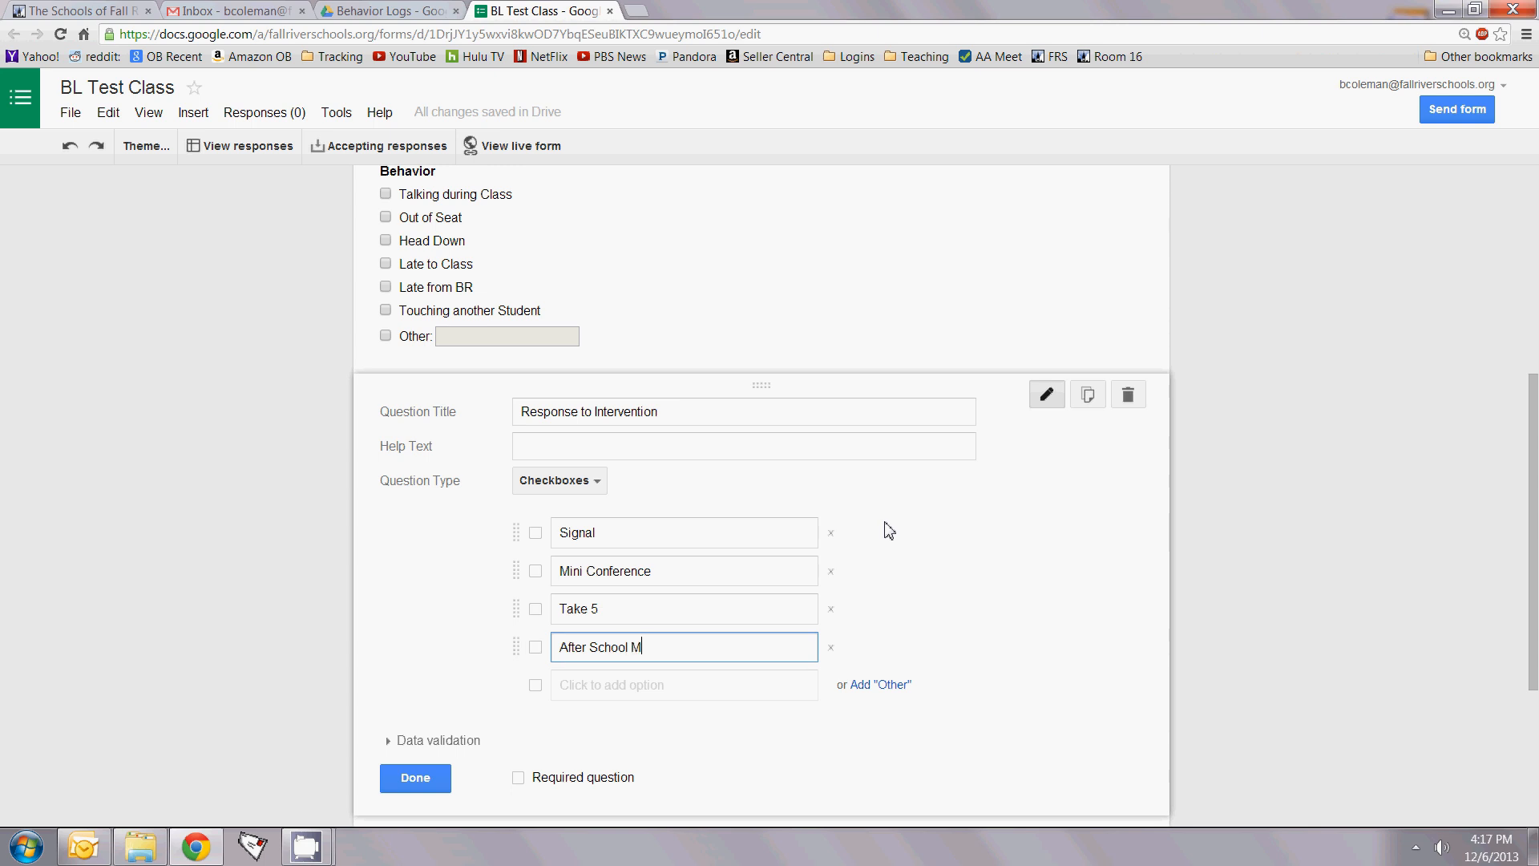
key("Return")
key("BackSpace")
key("BackSpace")
key("BackSpace")
key("BackSpace")
key("BackSpace")
key("BackSpace")
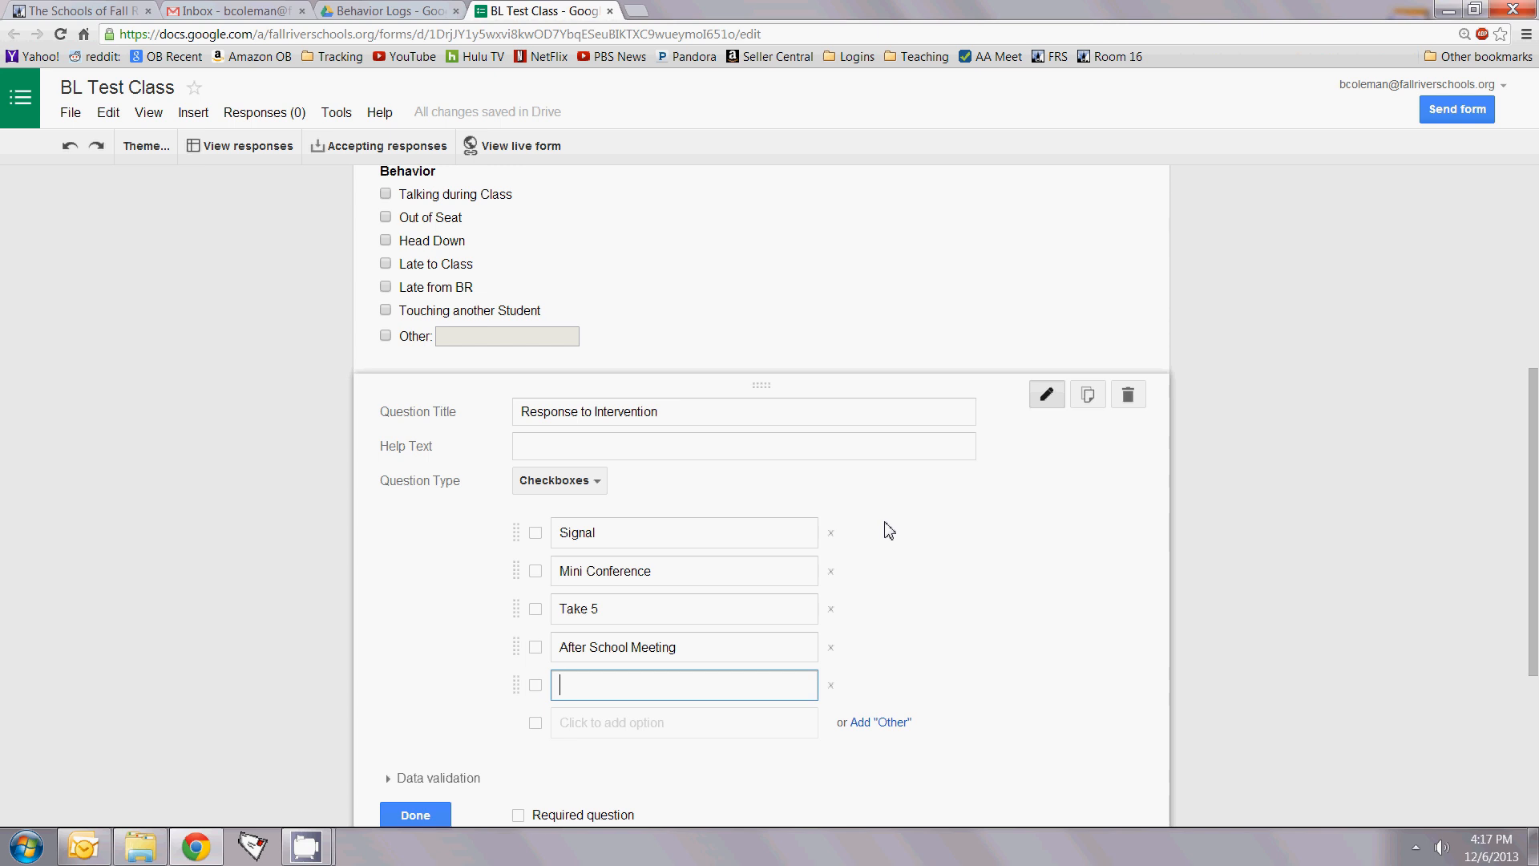
type("Office")
key("Return")
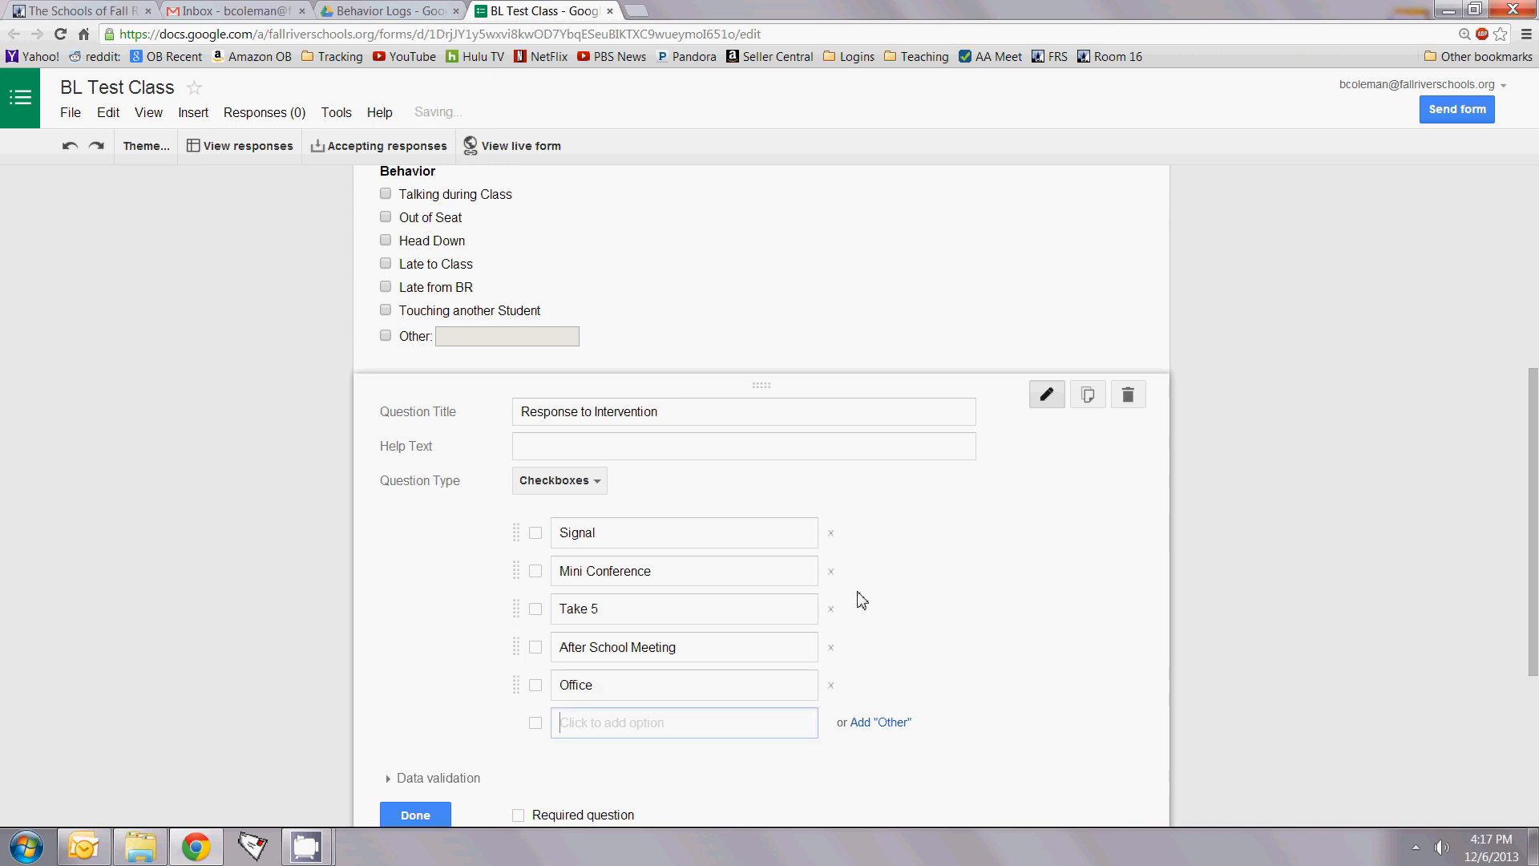
Step: Add an Other write-in choice to Response to Intervention and close its editor
left_click(882, 723)
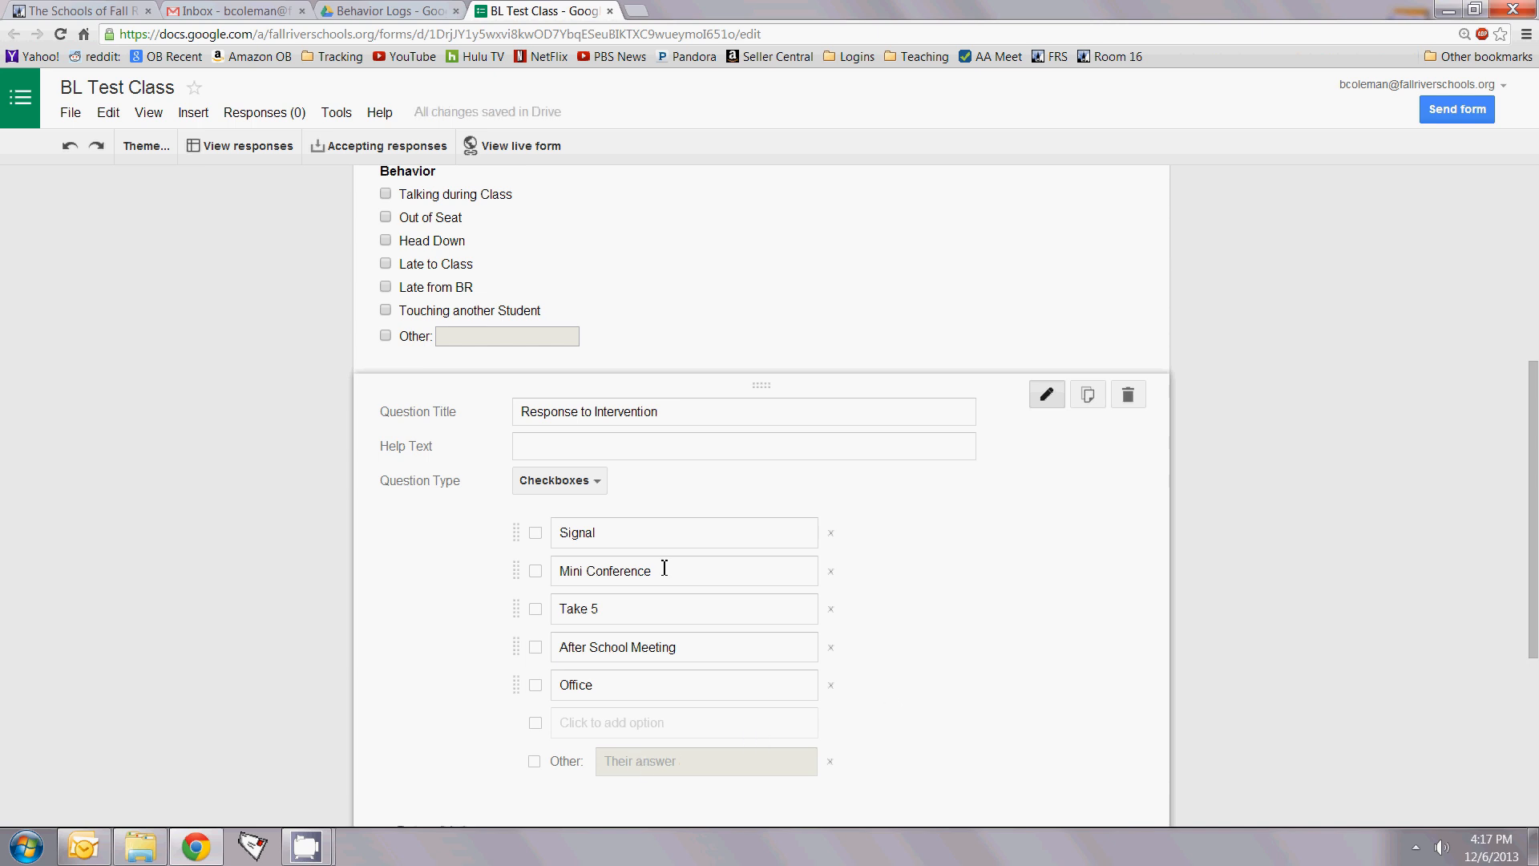
scroll(897, 605, "down", 3)
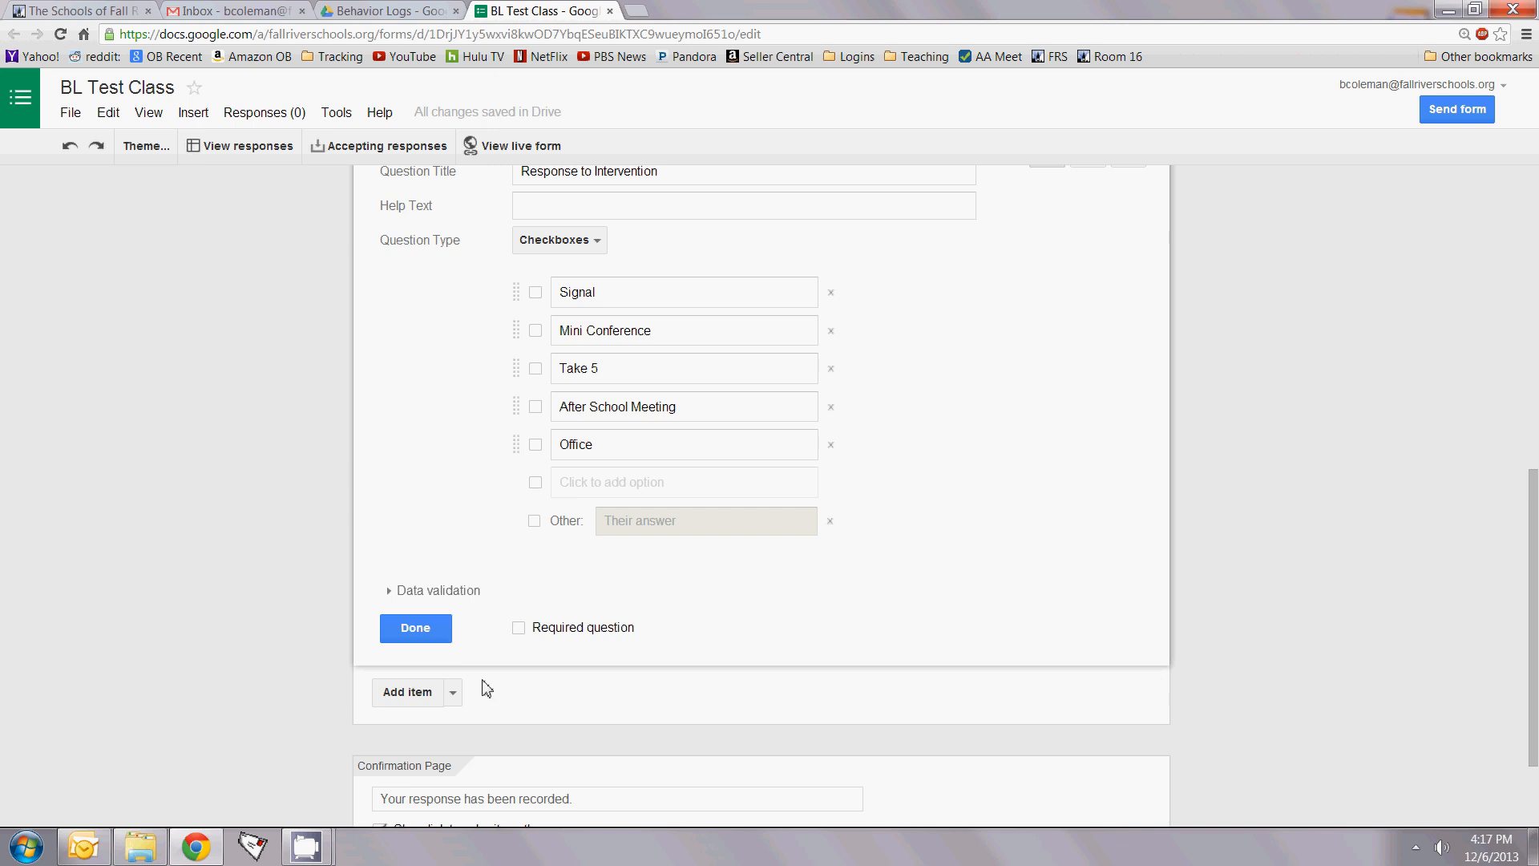
left_click(415, 628)
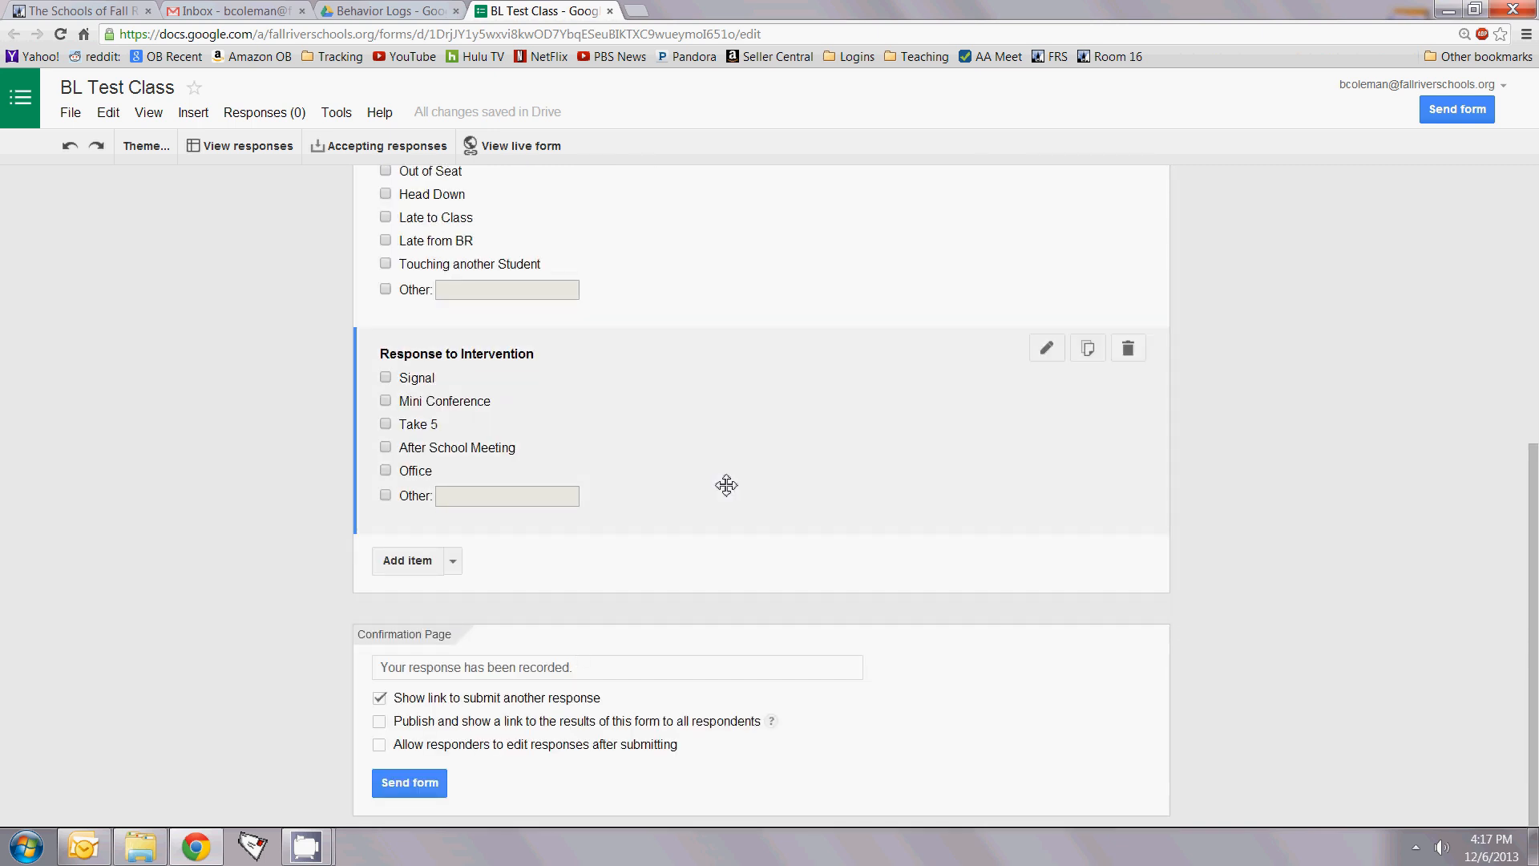
scroll(726, 485, "up", 4)
scroll(726, 485, "down", 6)
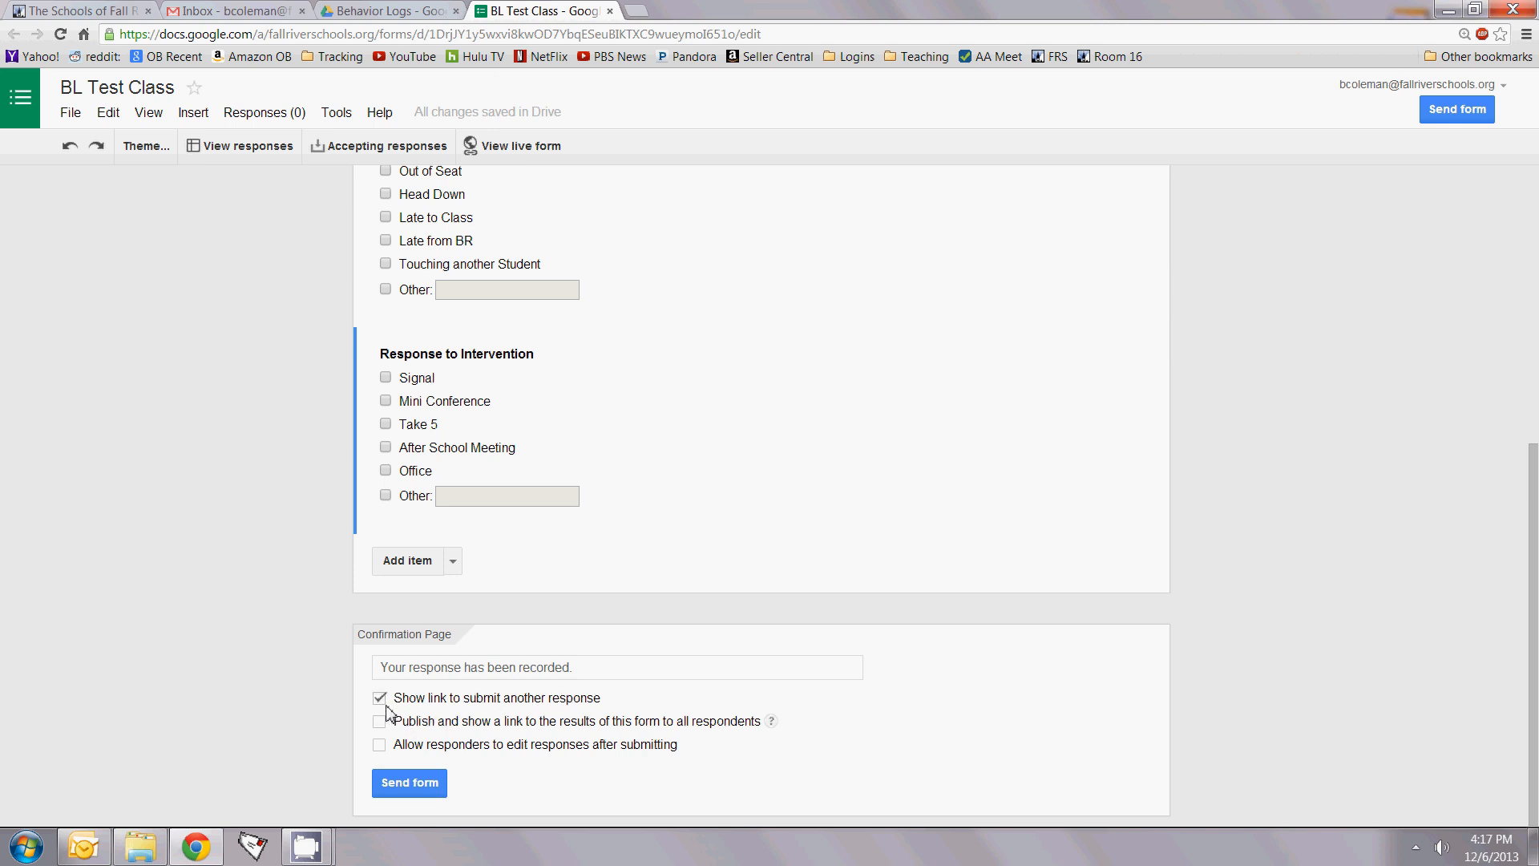
Step: E-mail the BL Test Class form to the owner's own school address
left_click(414, 786)
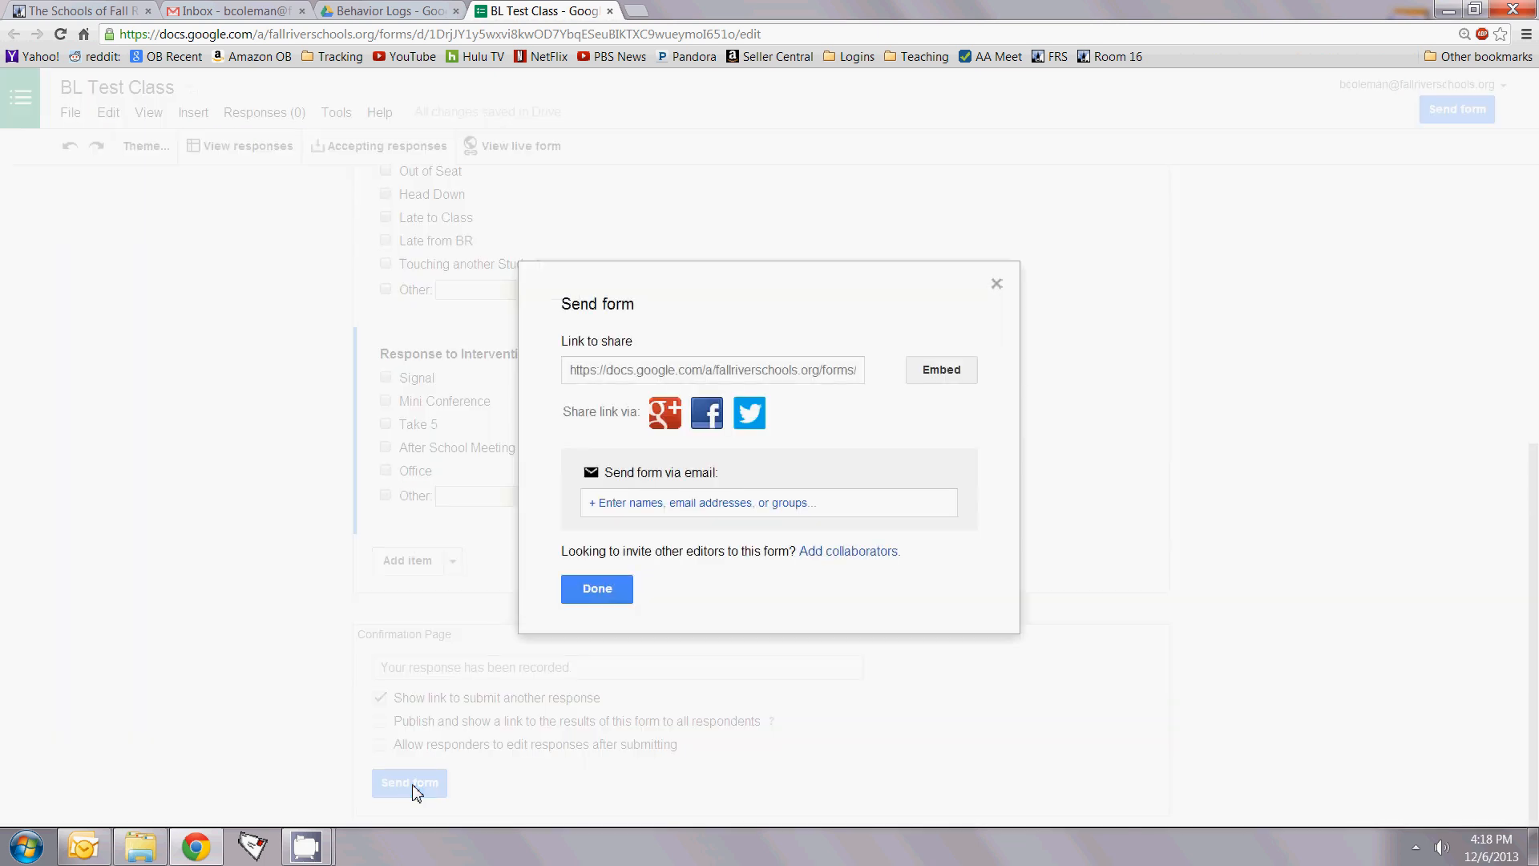
left_click(605, 502)
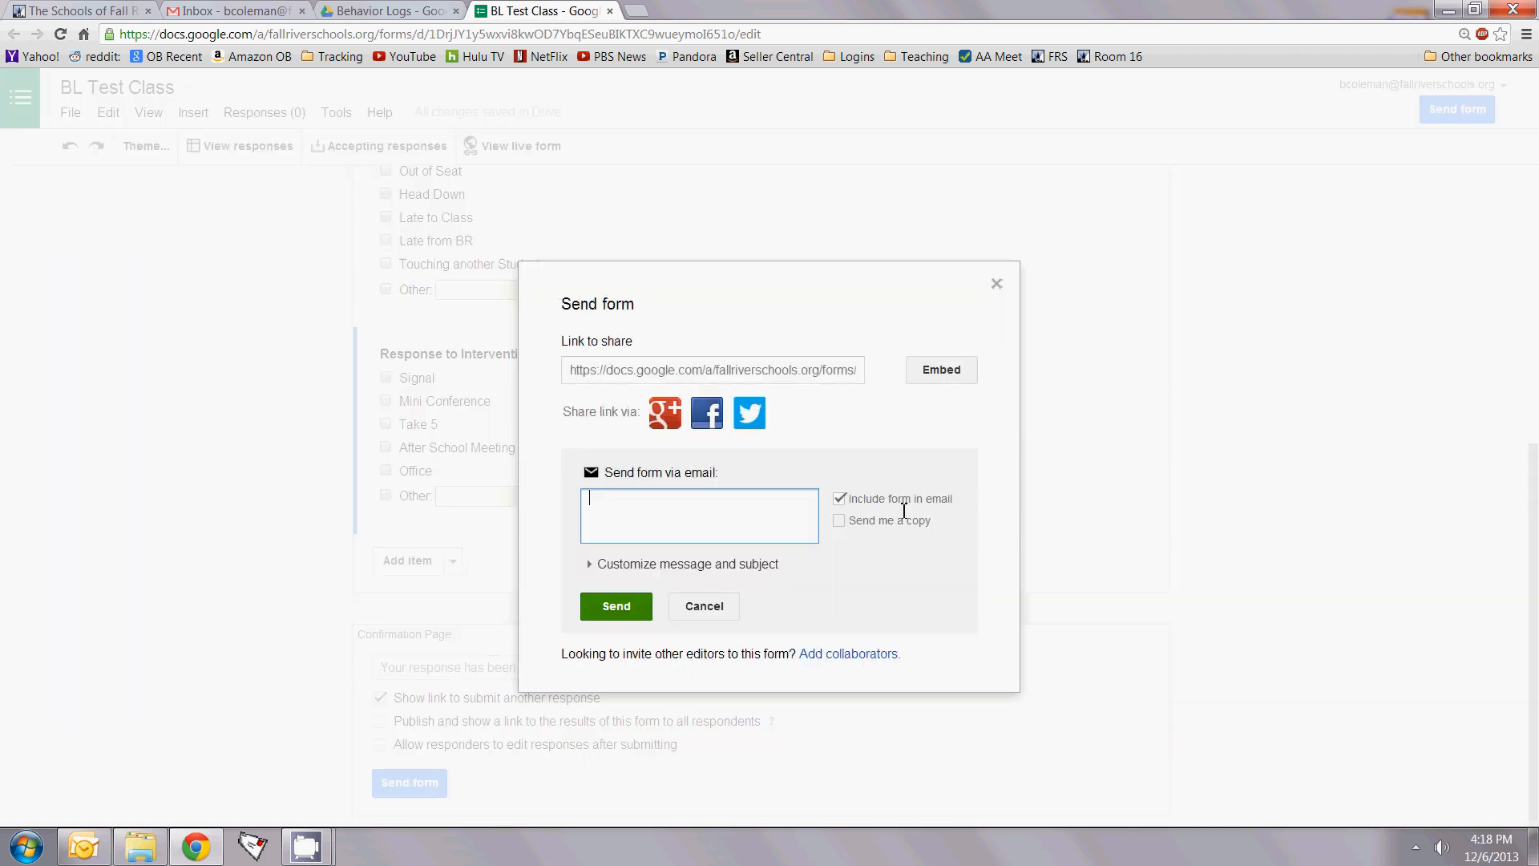
type("bc")
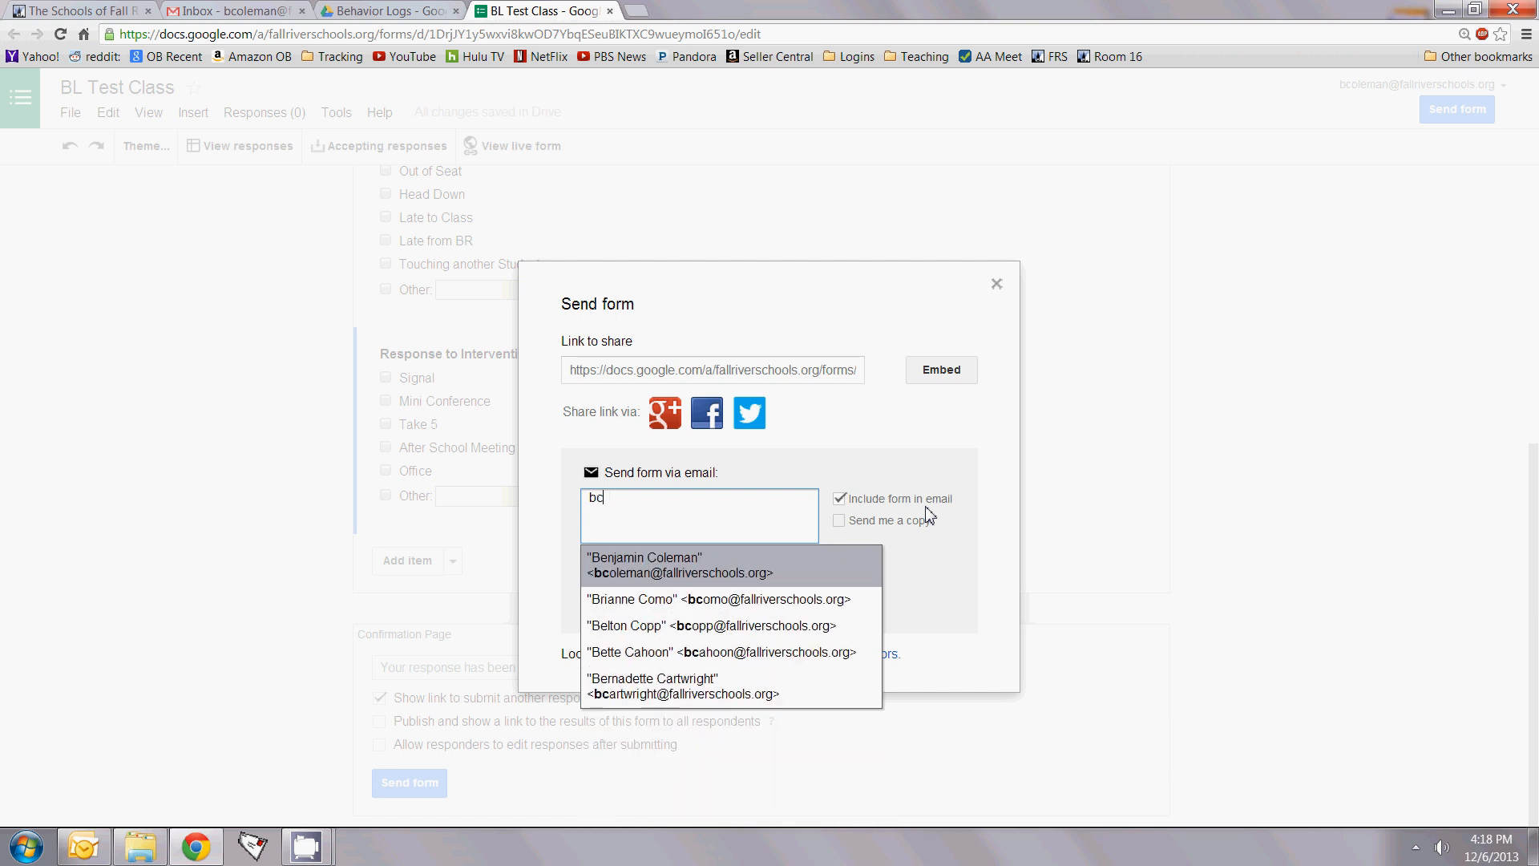
left_click(691, 571)
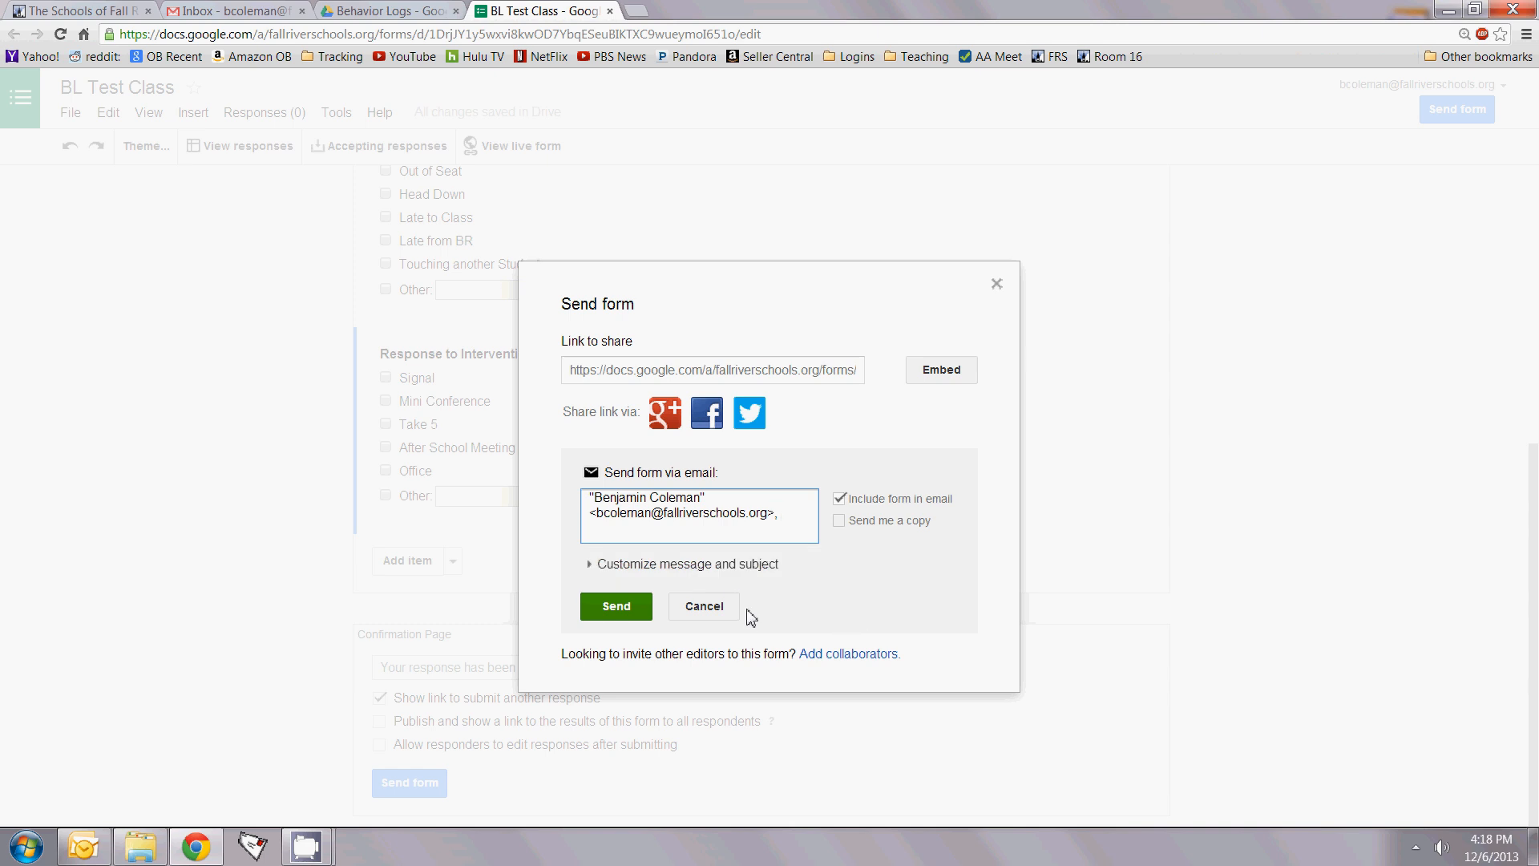
left_click(628, 614)
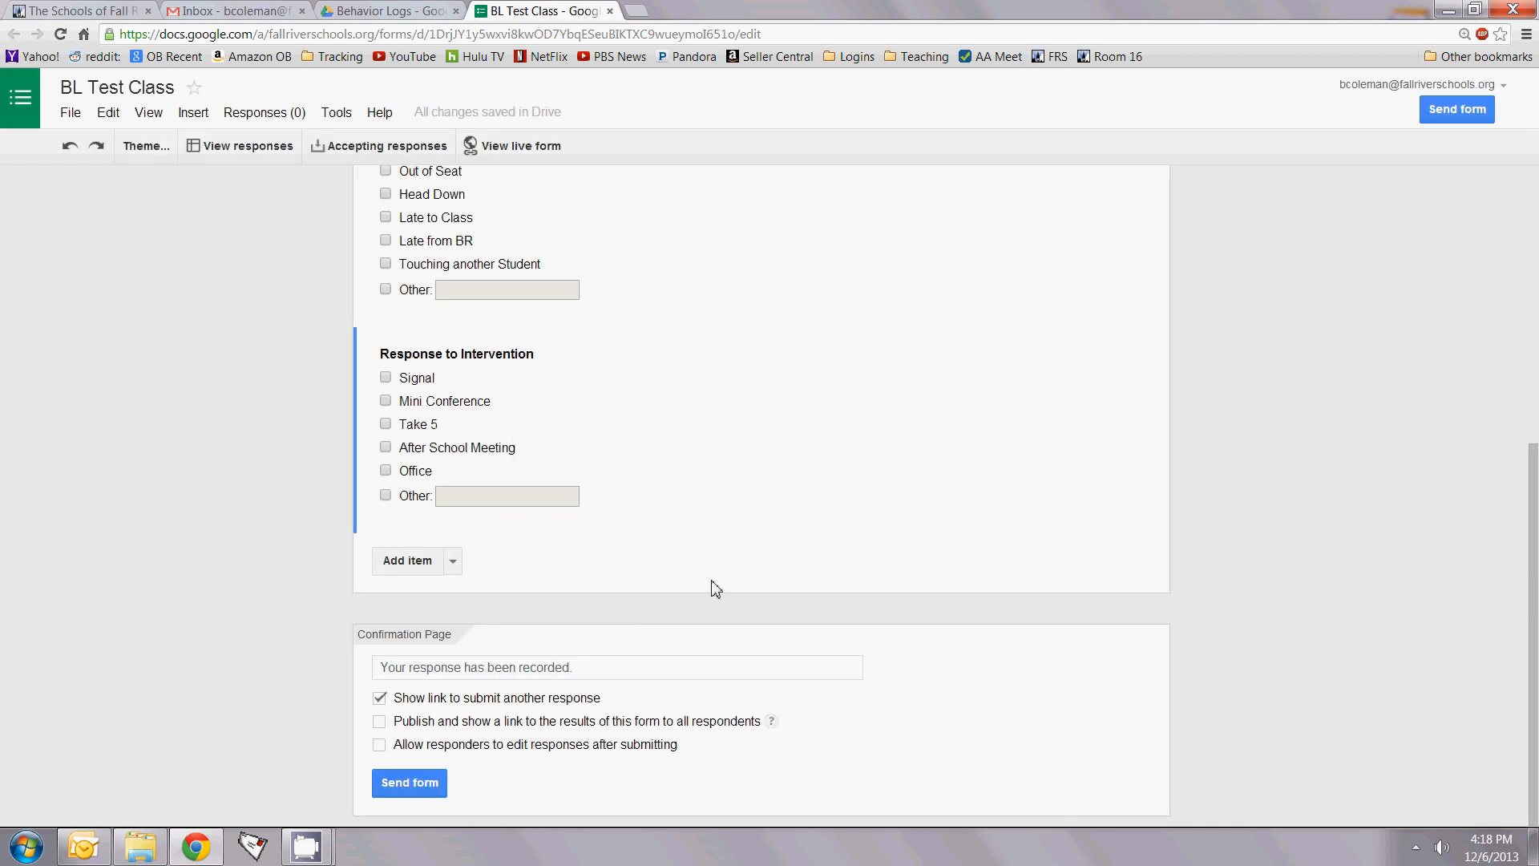
Step: Scroll back to the top of the form editor to view all three questions
scroll(712, 583, "up", 3)
scroll(713, 582, "up", 1)
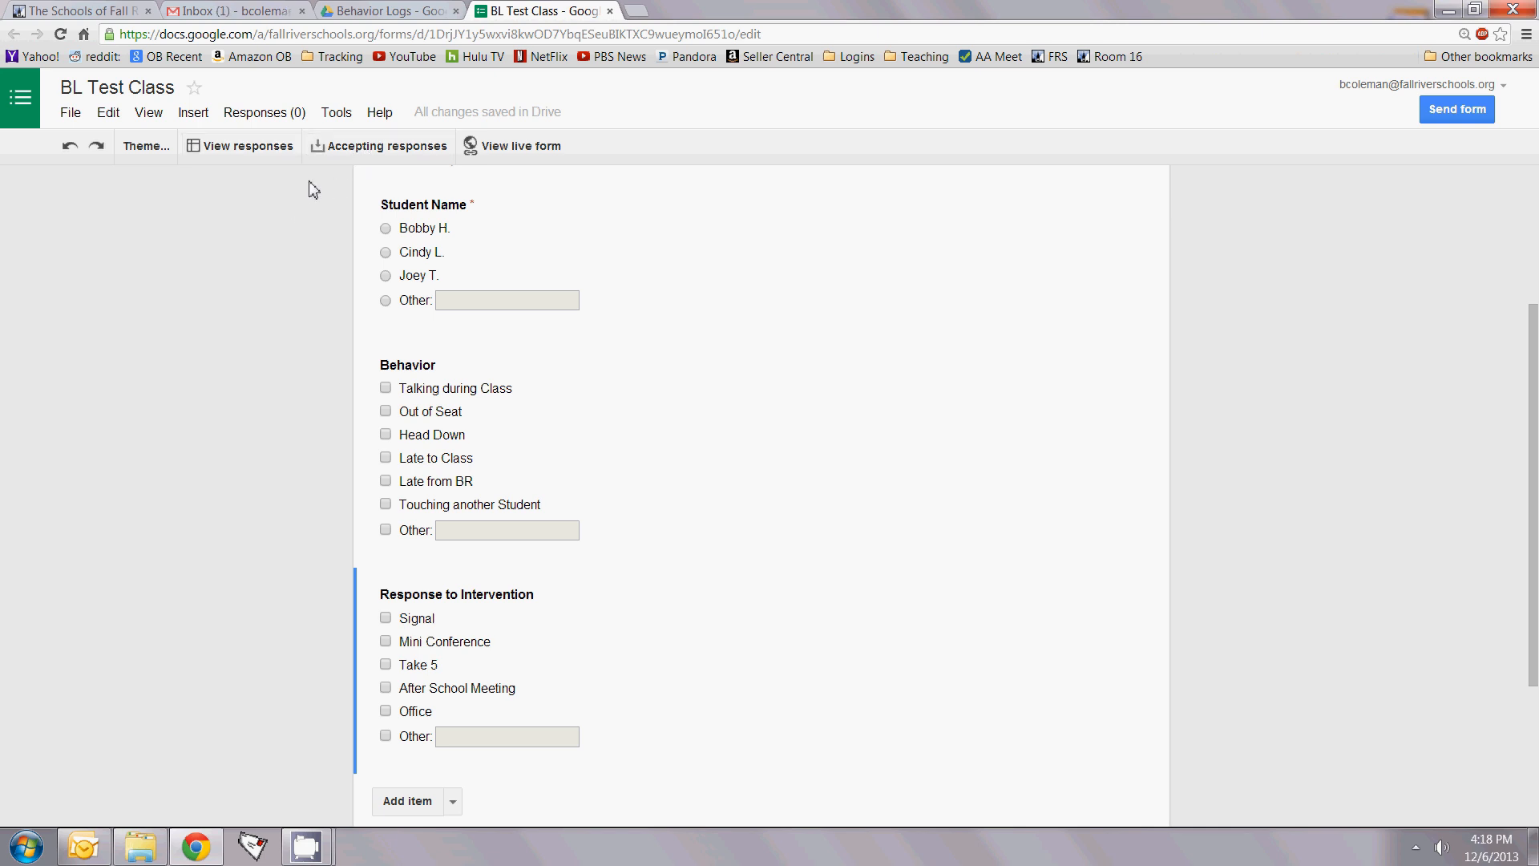
Step: On the live form, submit a first student's response with Talking during Class, Out of Seat, Head Down and Signal
left_click(529, 148)
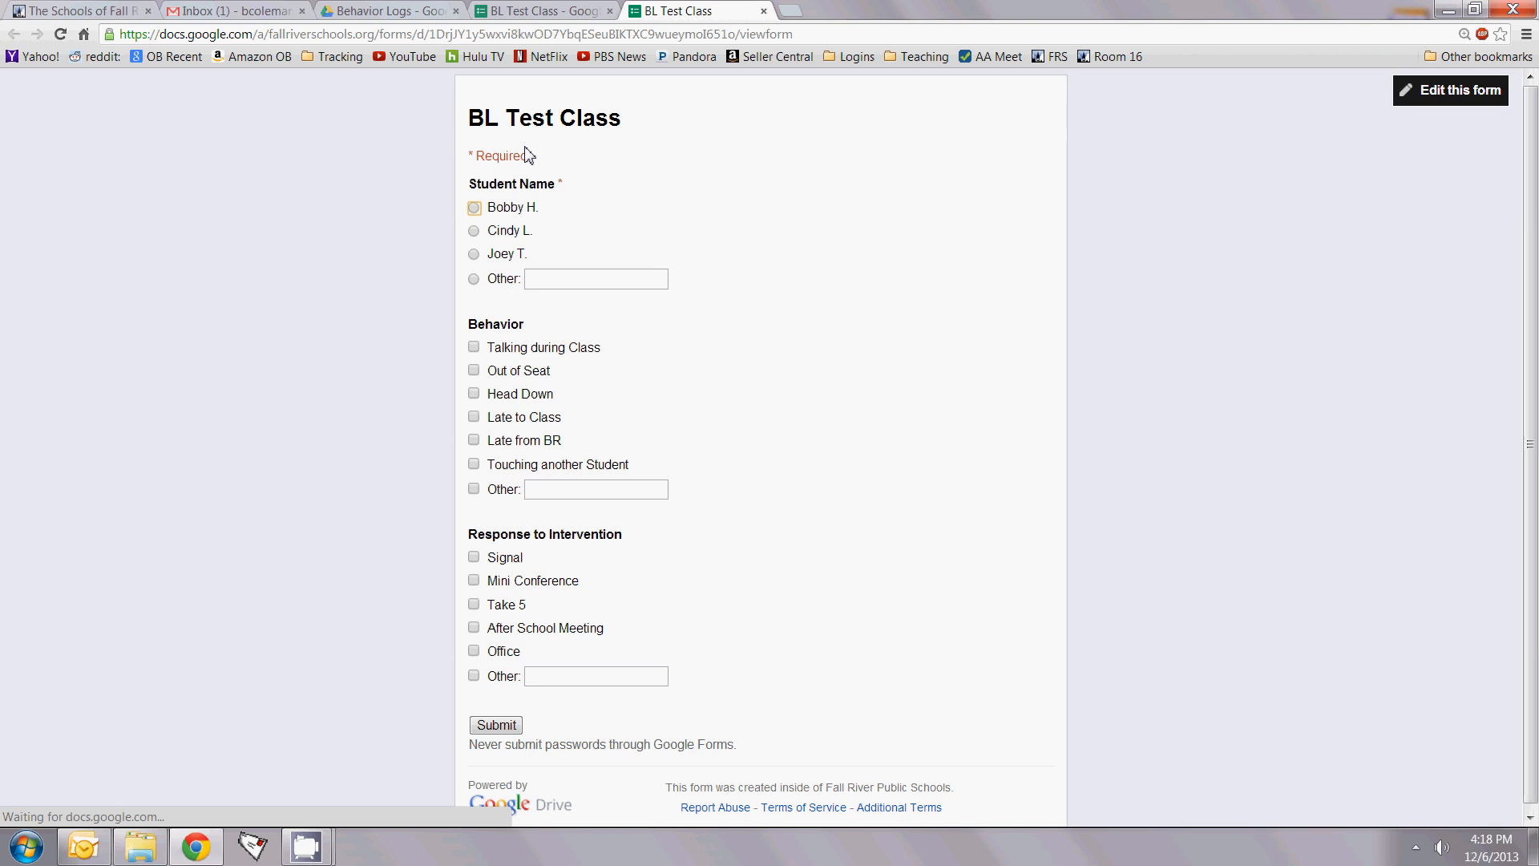
scroll(716, 227, "down", 1)
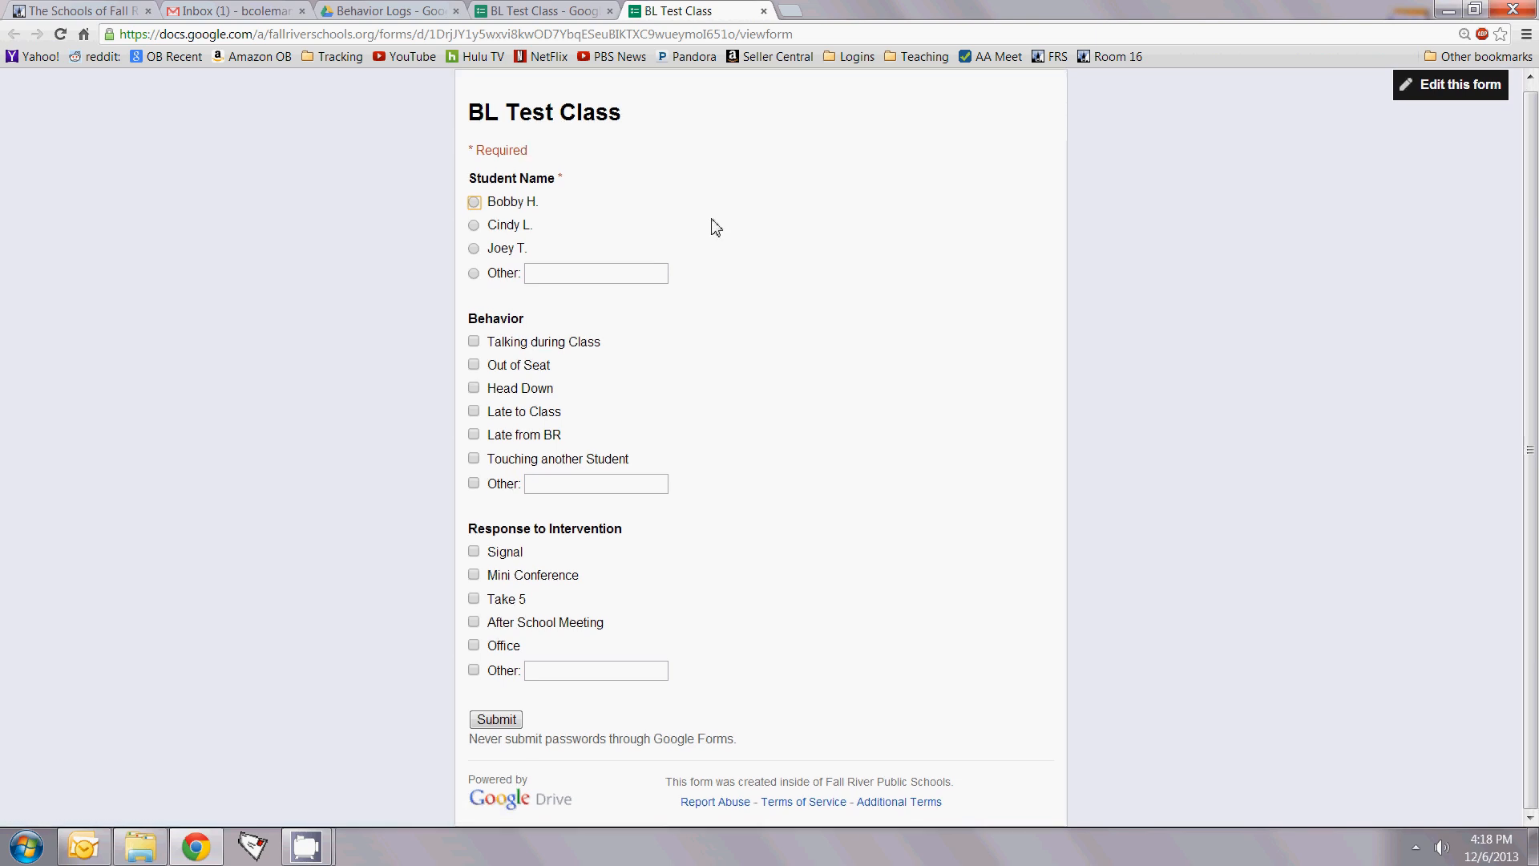
scroll(716, 228, "up", 1)
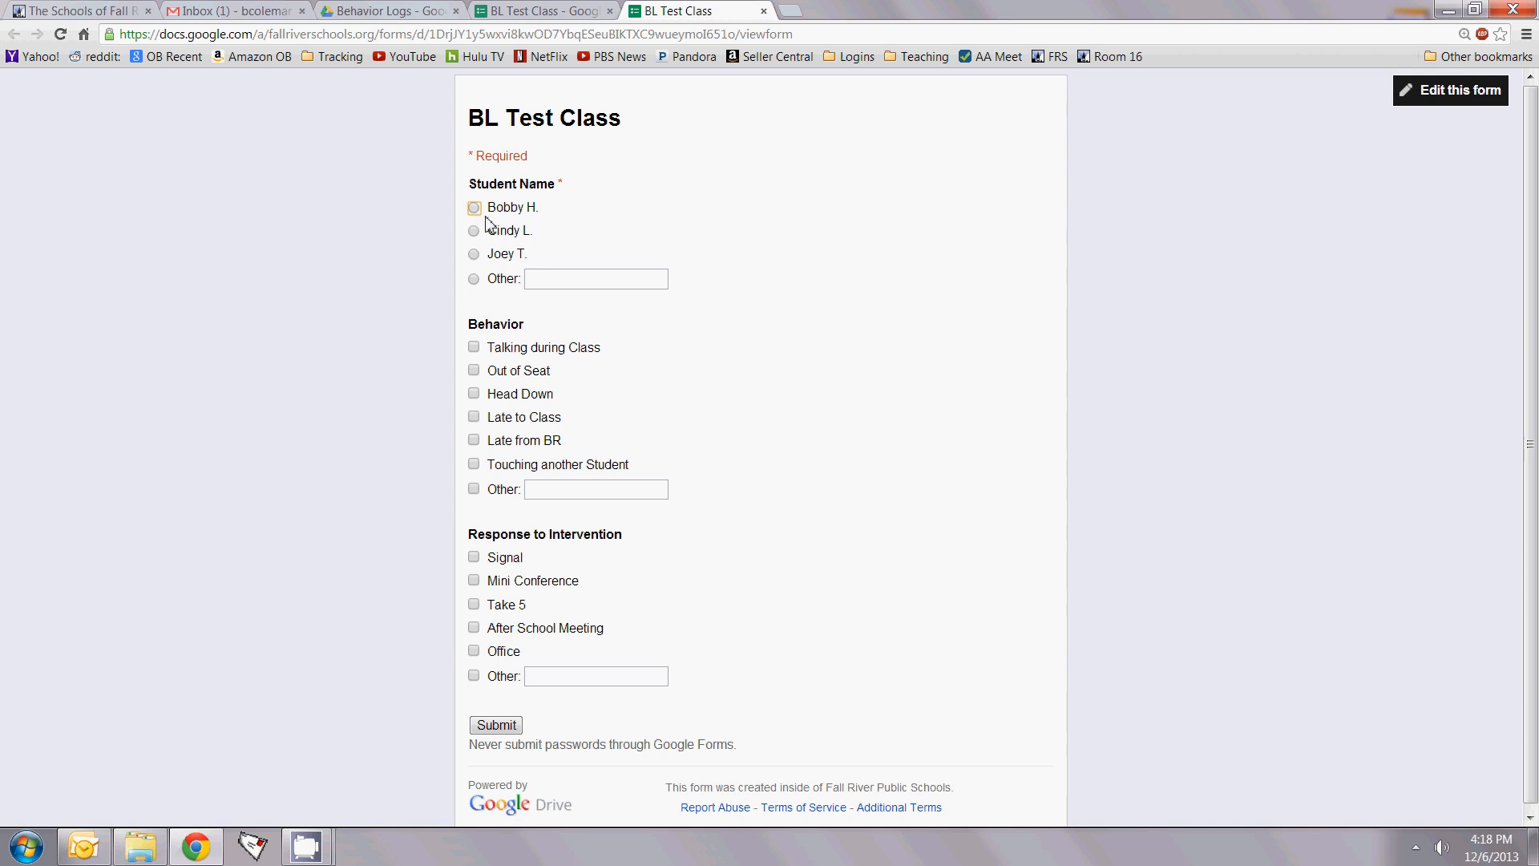
left_click(473, 347)
left_click(474, 372)
left_click(474, 394)
scroll(805, 474, "down", 1)
left_click(473, 552)
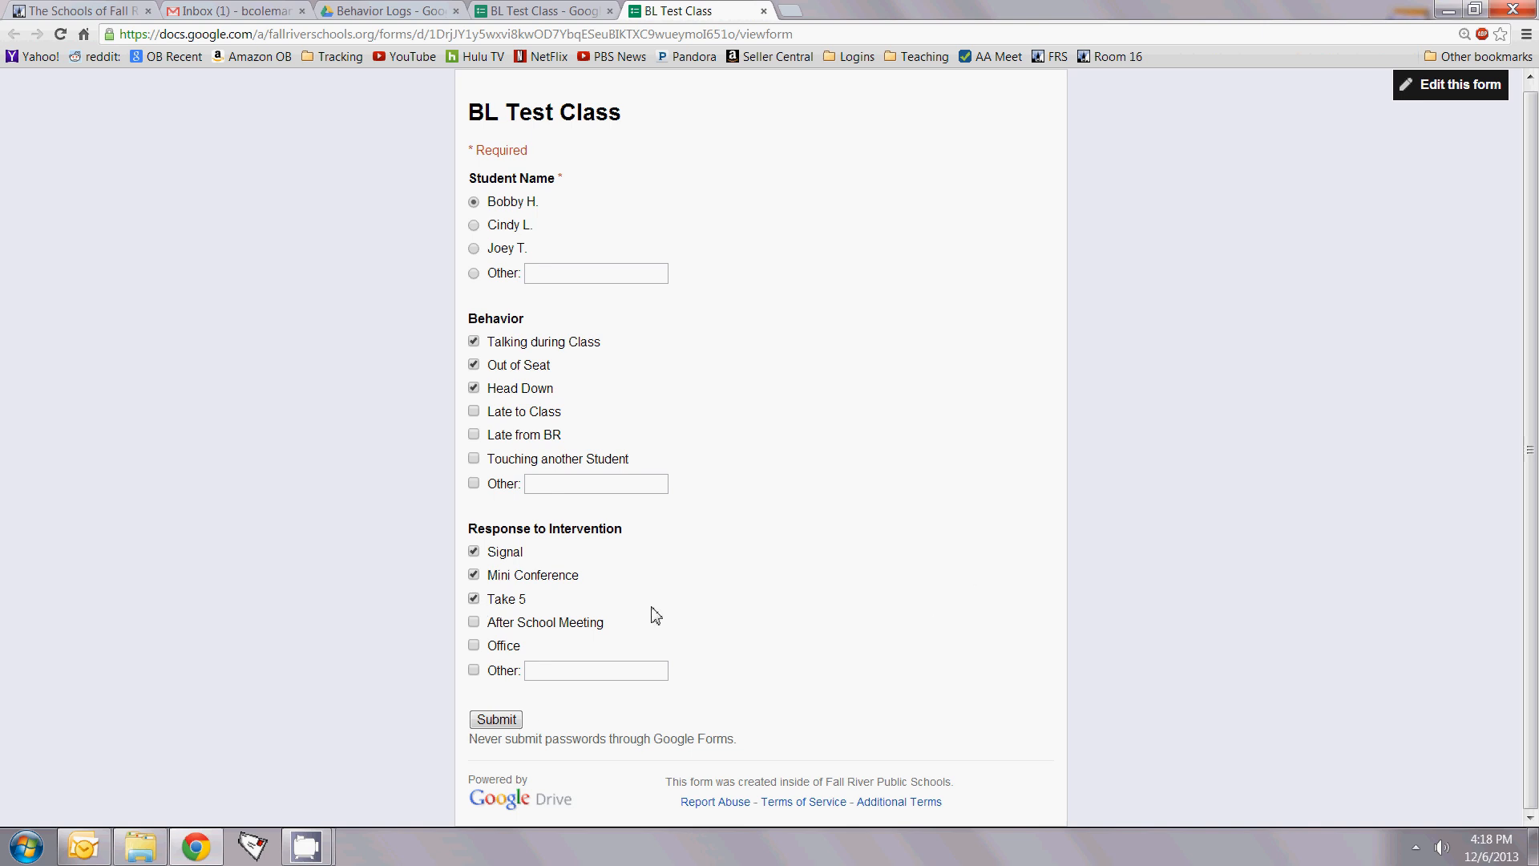
left_click(497, 719)
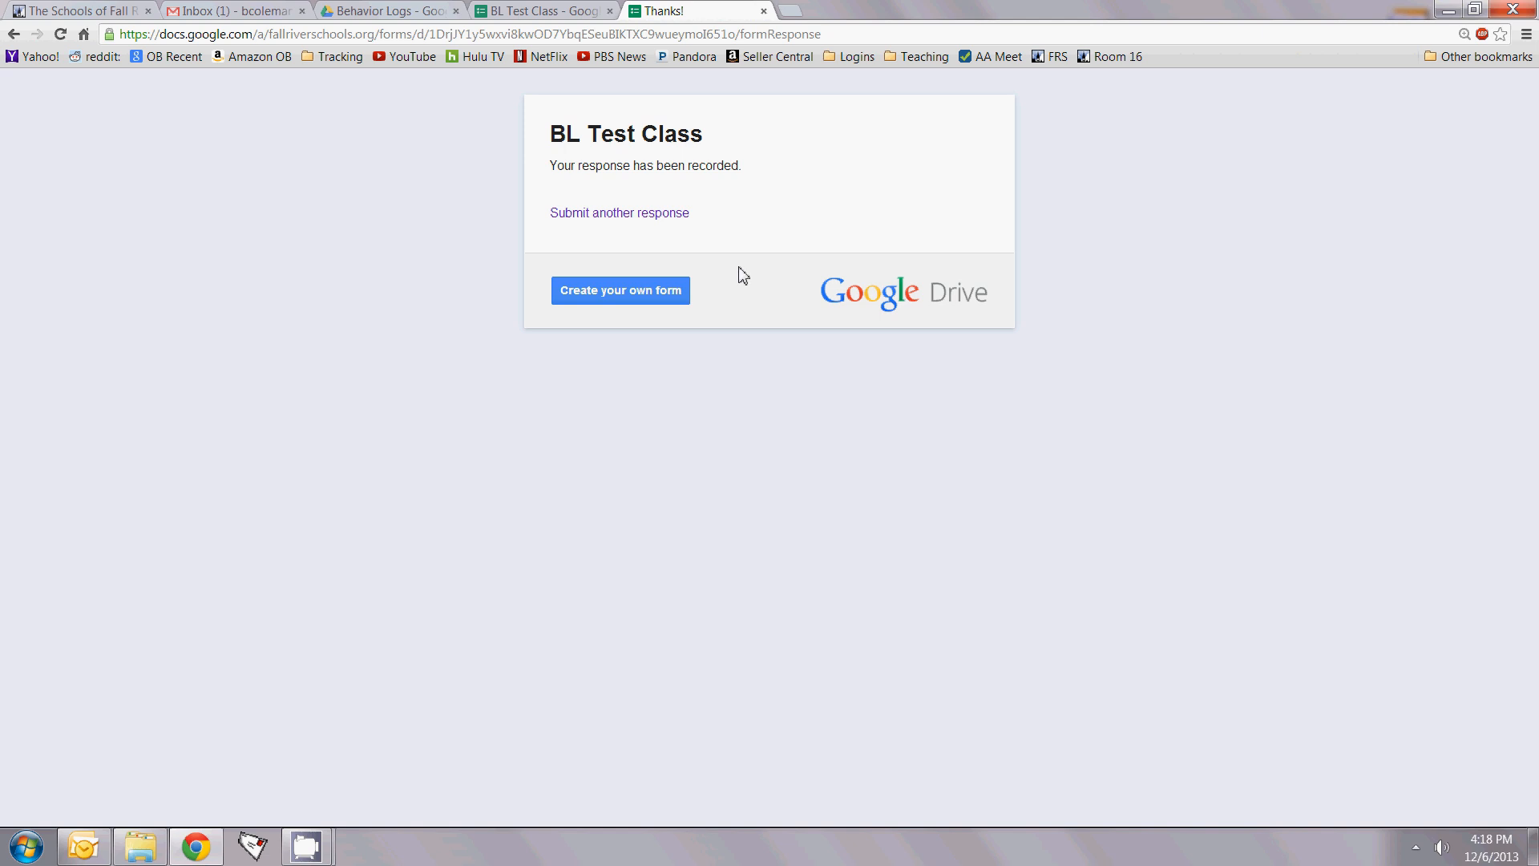
Step: Submit a second student's response with Late from BR and Mini Conference checked
left_click(645, 218)
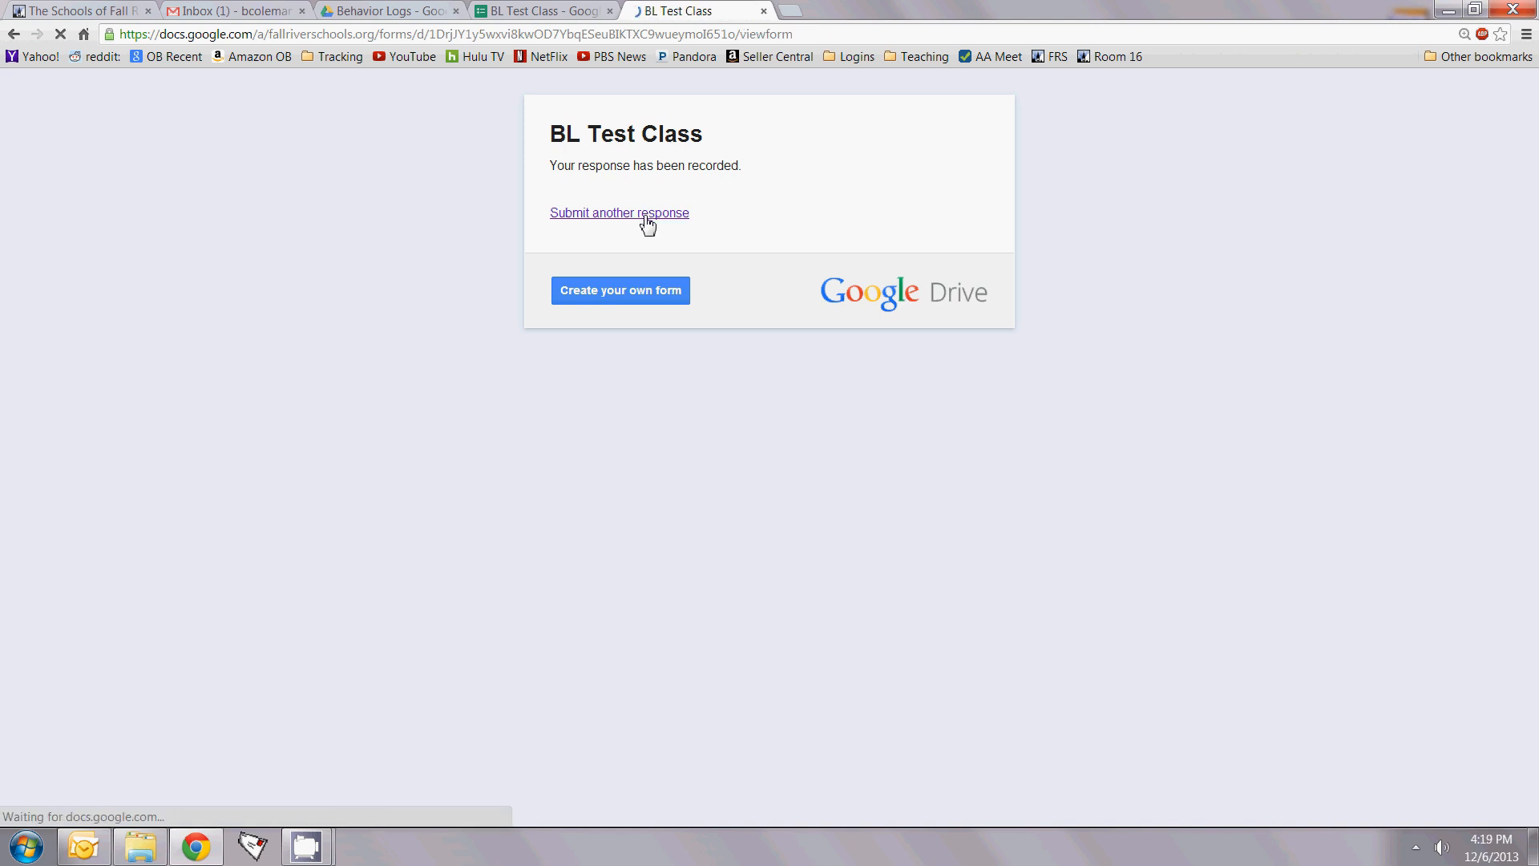
left_click(474, 231)
left_click(473, 441)
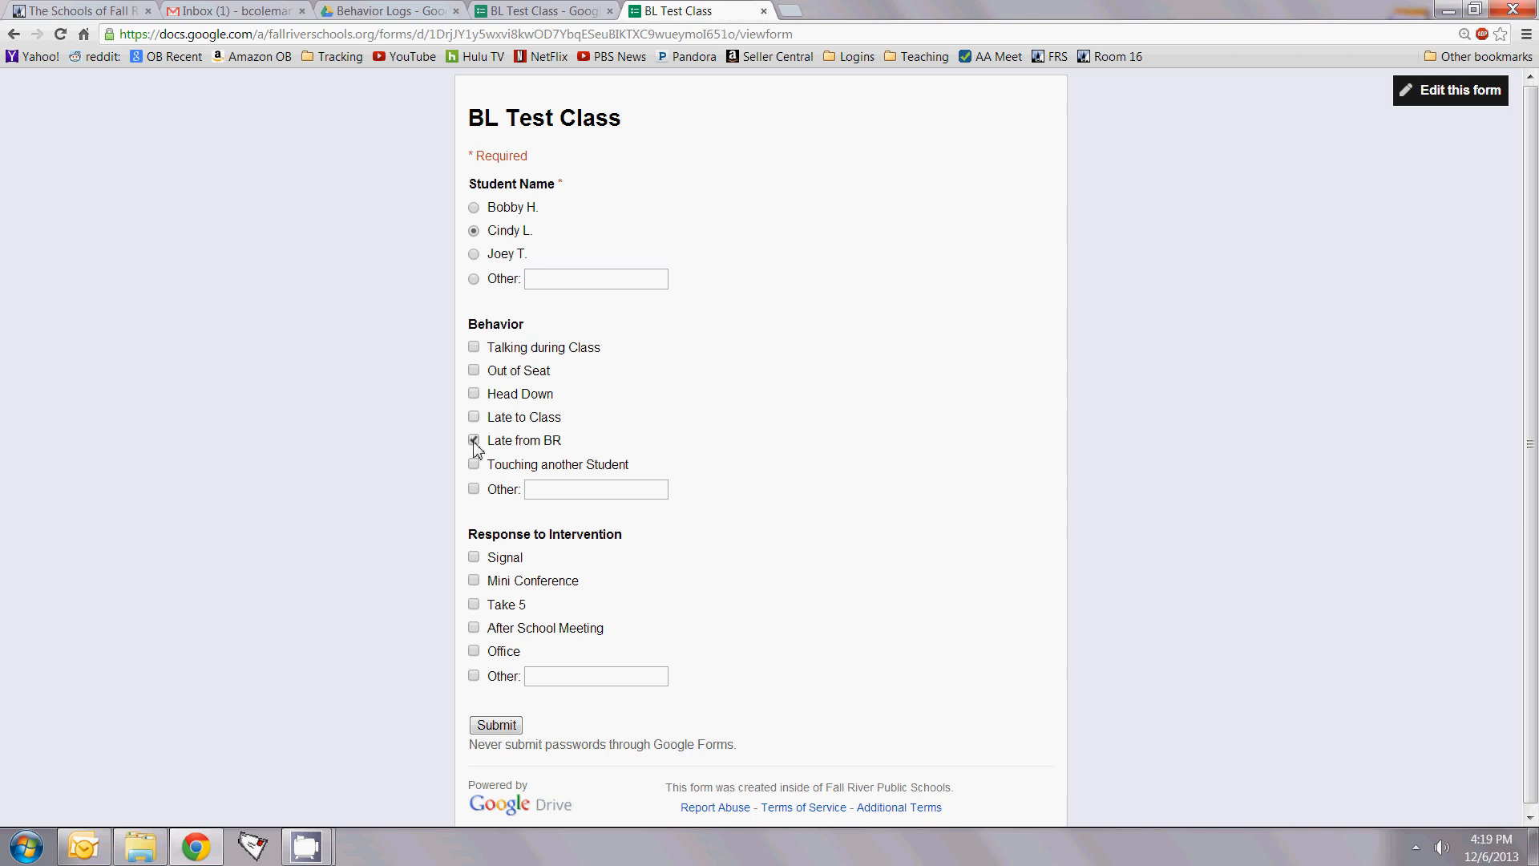
left_click(475, 581)
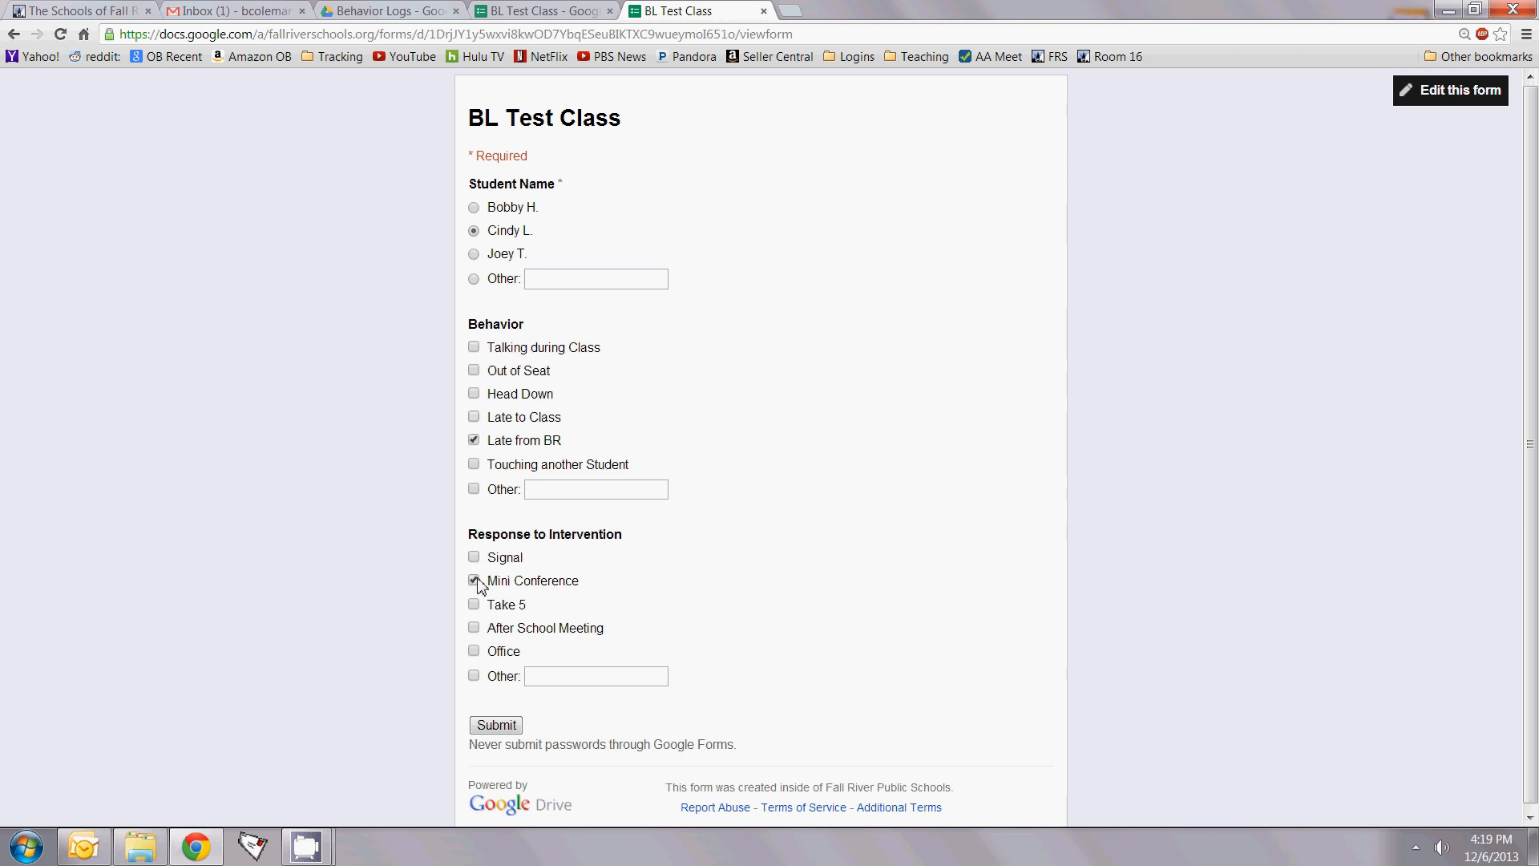
left_click(497, 725)
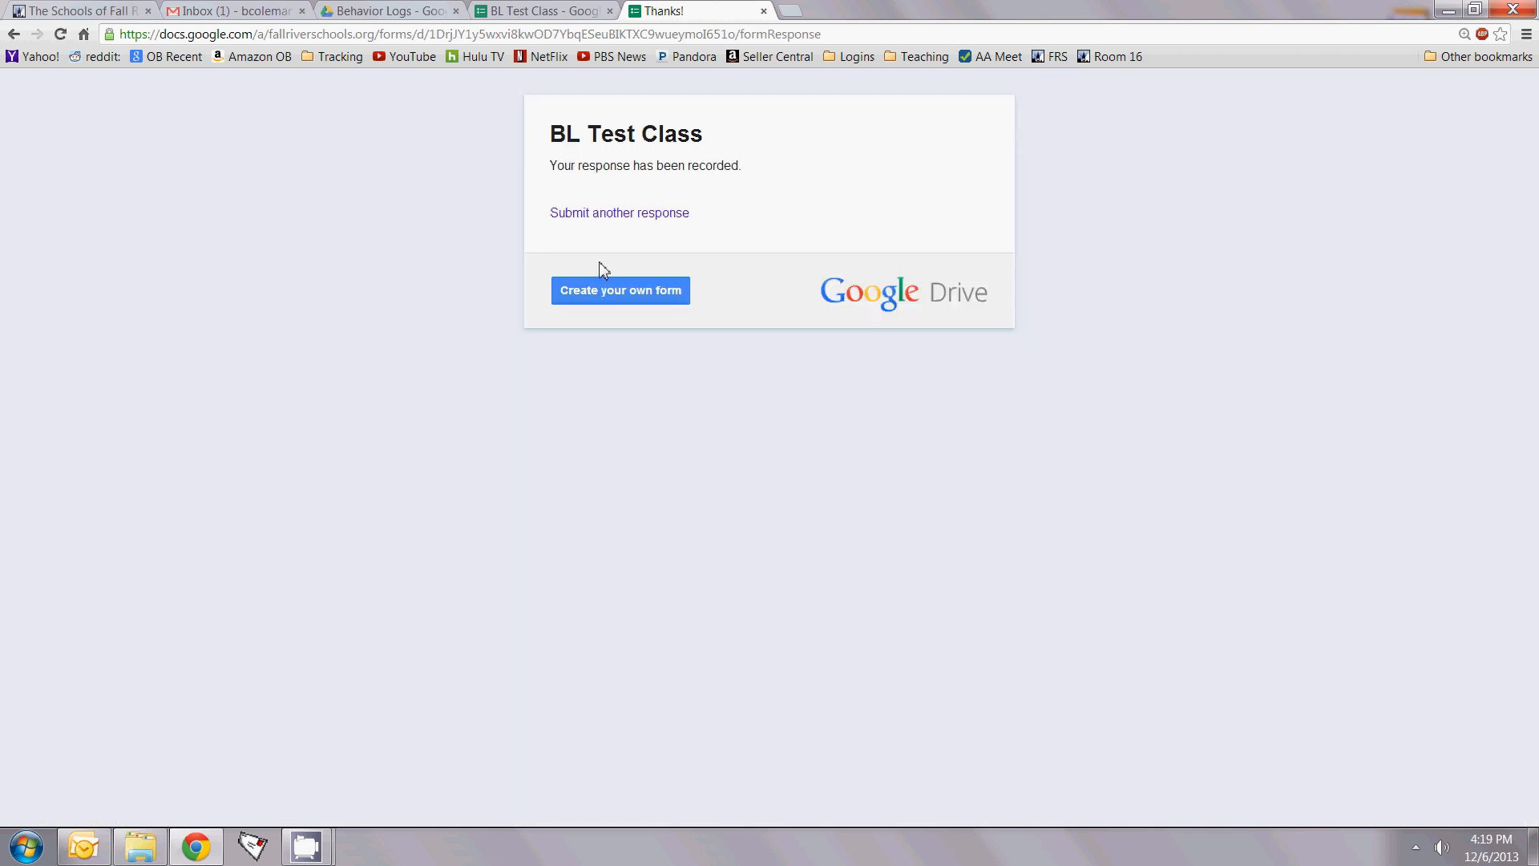
Step: Start a new response with a write-in student name, Touching another Student, and Other behaviour 'inappropriate language'
left_click(605, 217)
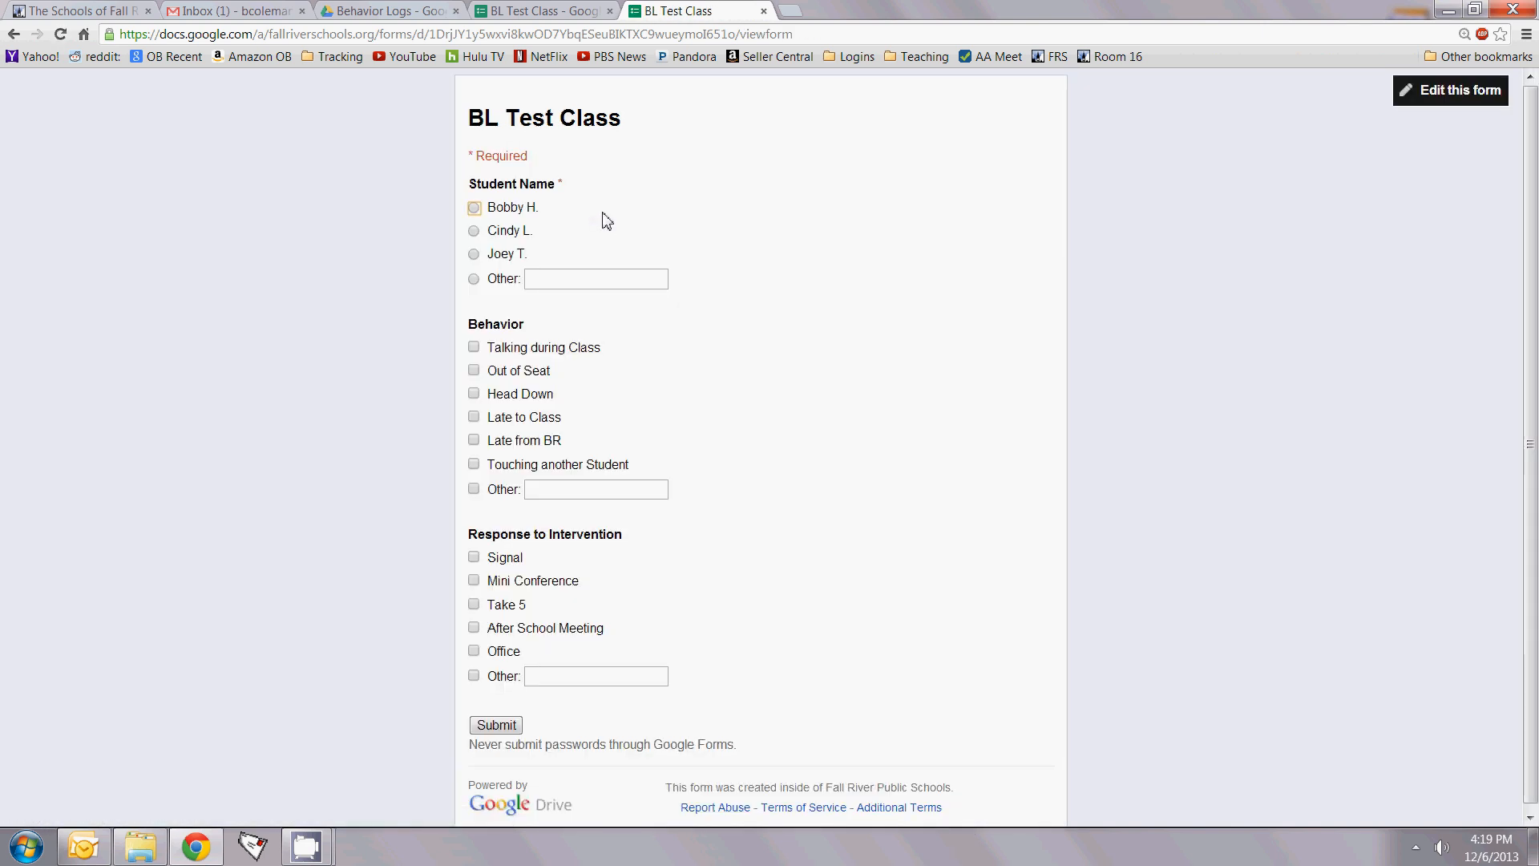
left_click(476, 279)
type("Roger")
left_click(474, 465)
left_click(473, 489)
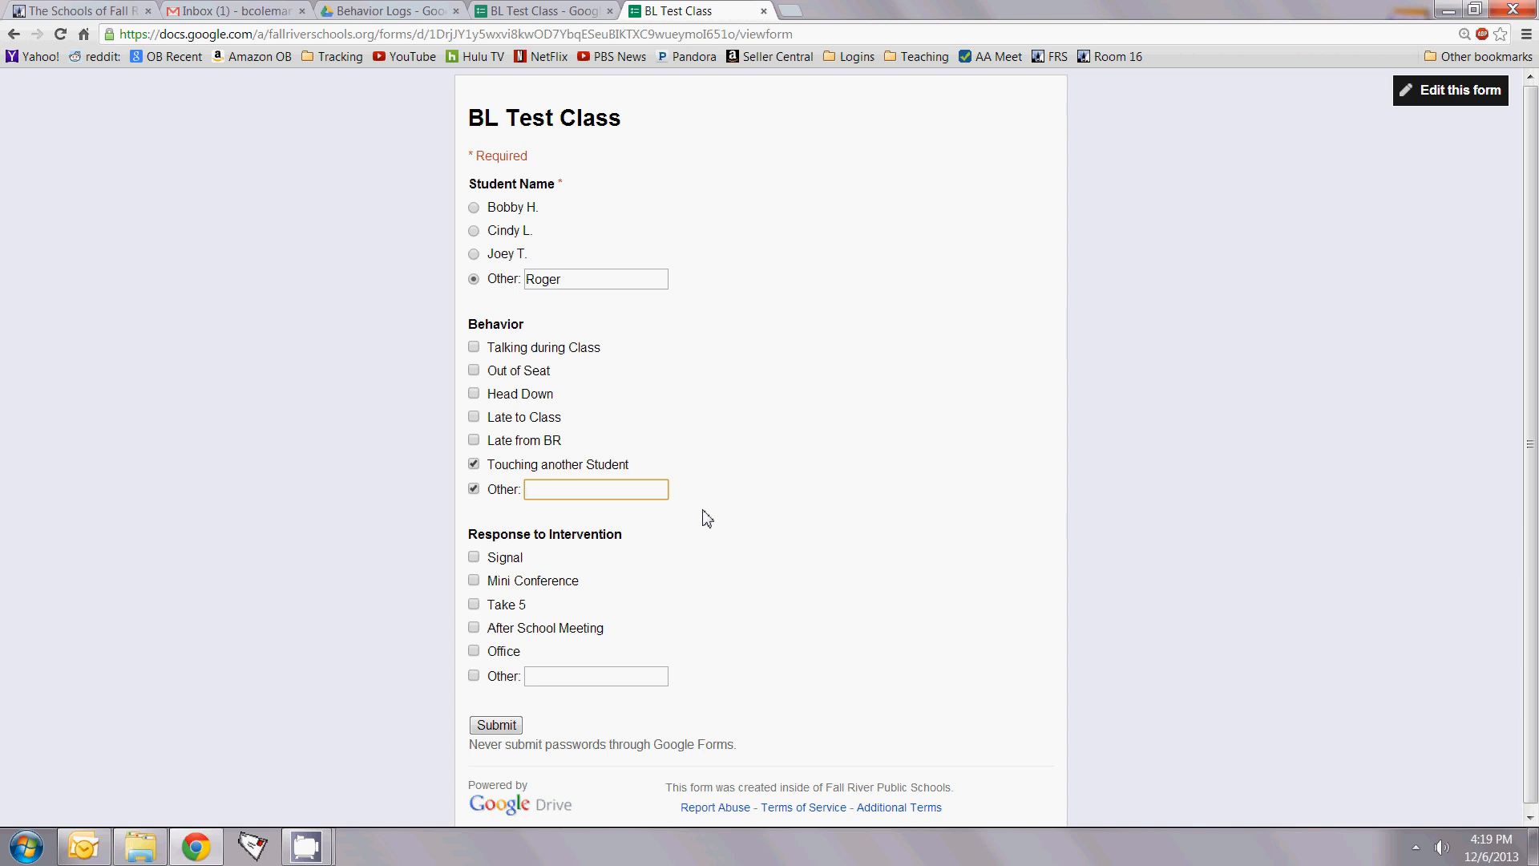
type("inappropriate language")
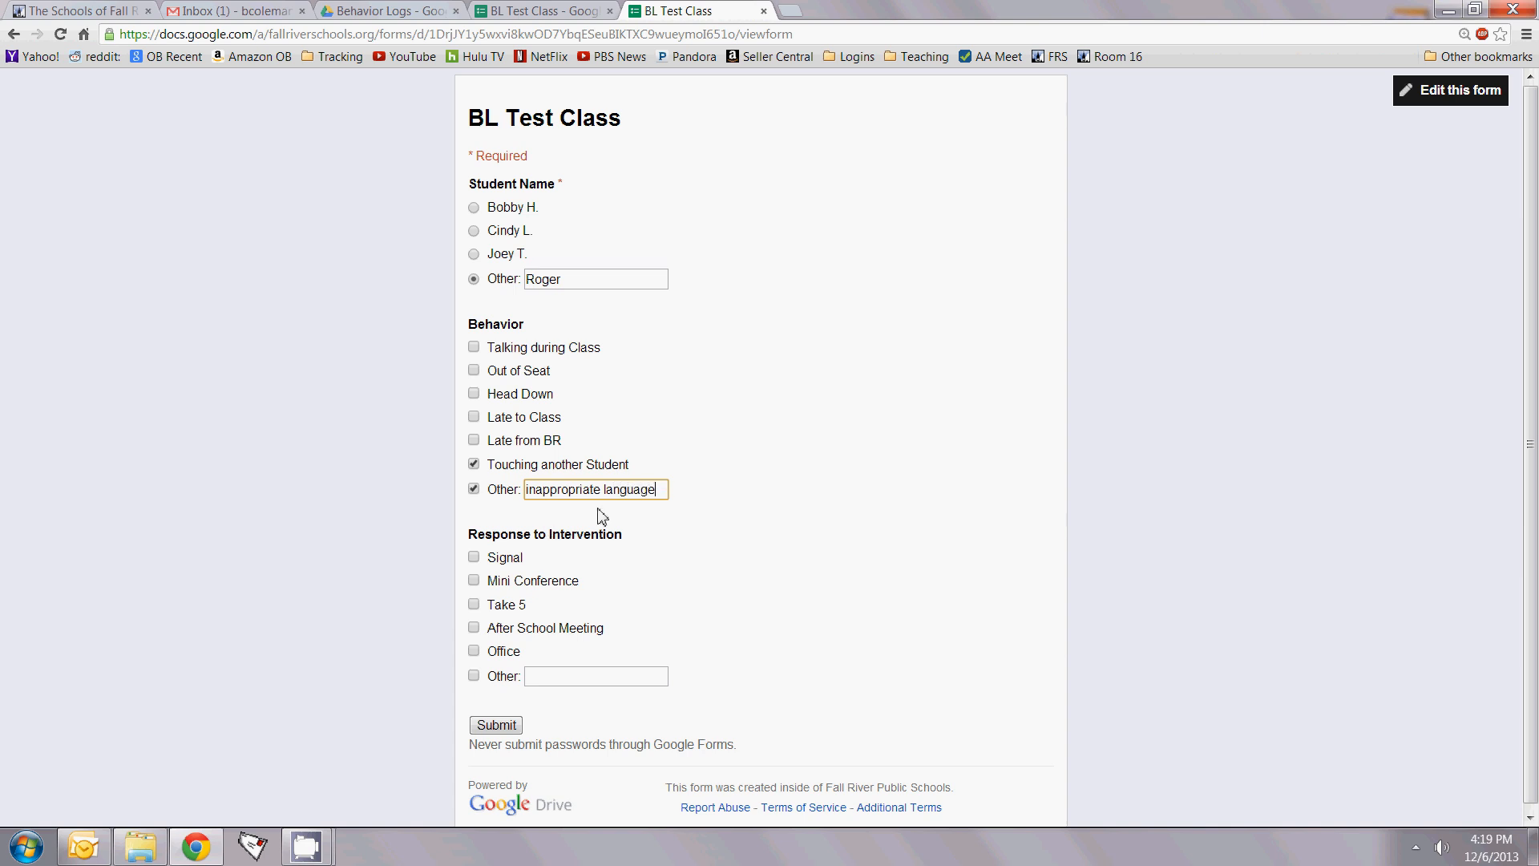
Step: Check Signal plus an Other intervention note about asking him to rephrase, then submit
left_click(473, 559)
left_click(474, 676)
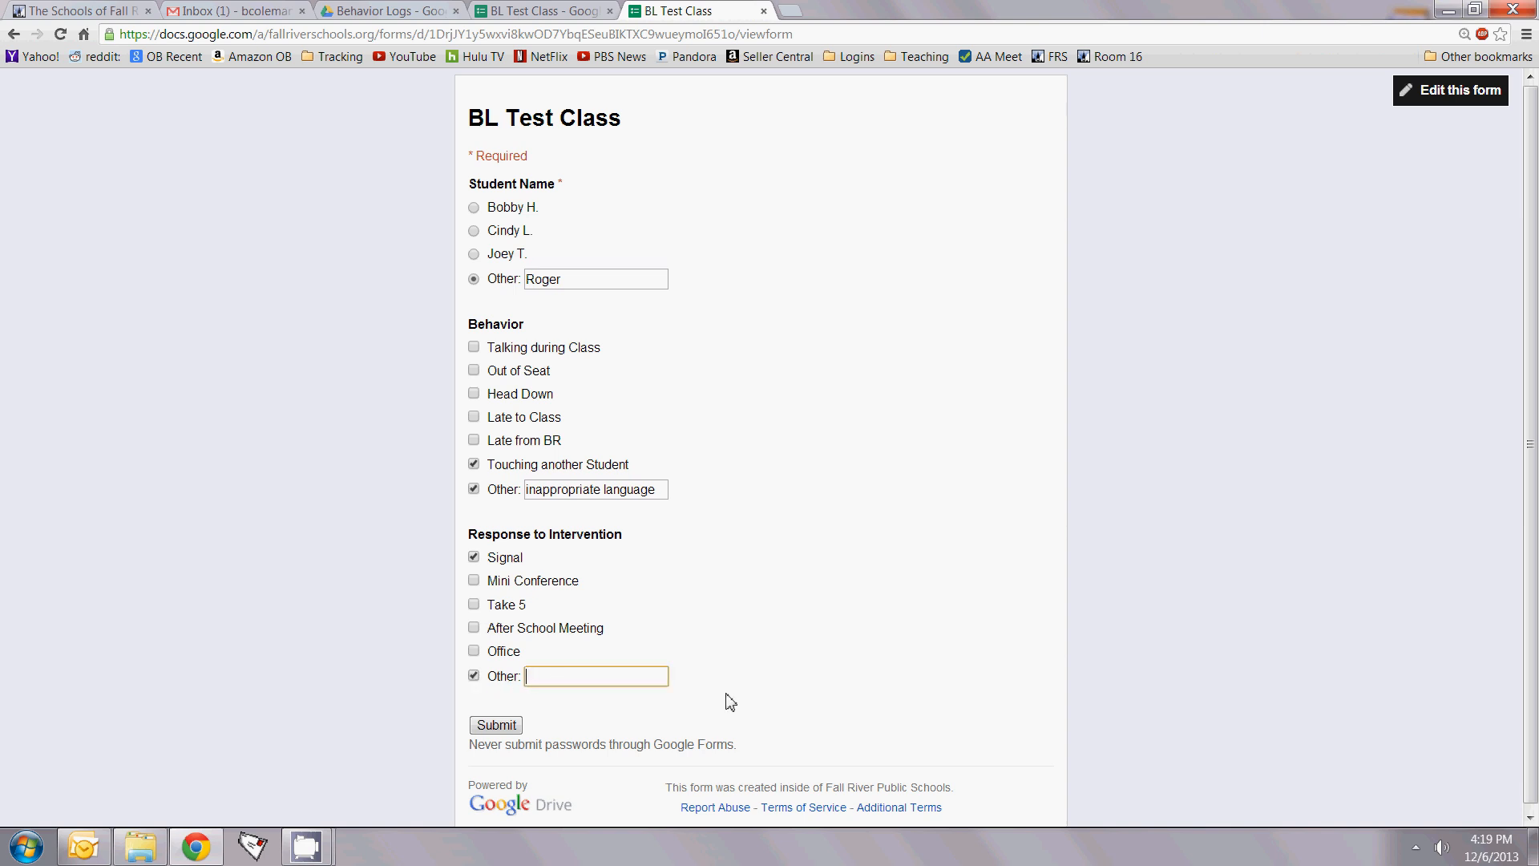
type("Asked him to refra")
key("BackSpace")
key("BackSpace")
key("BackSpace")
type("phrase what he said")
left_click(497, 726)
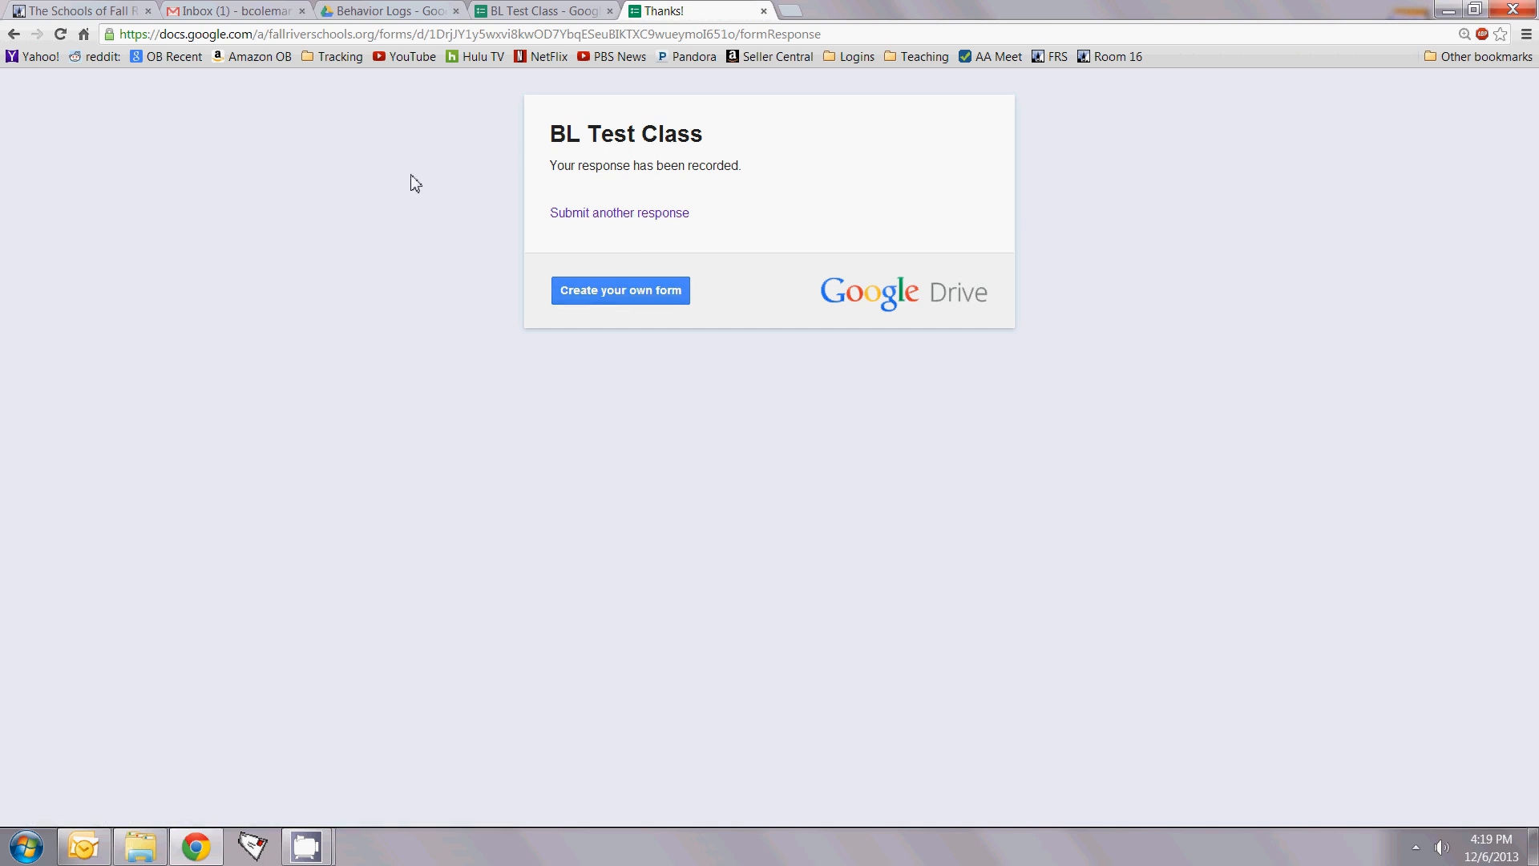
Step: Close the confirmation page, read the BL Test Class email in Gmail, then go to My Drive
left_click(763, 11)
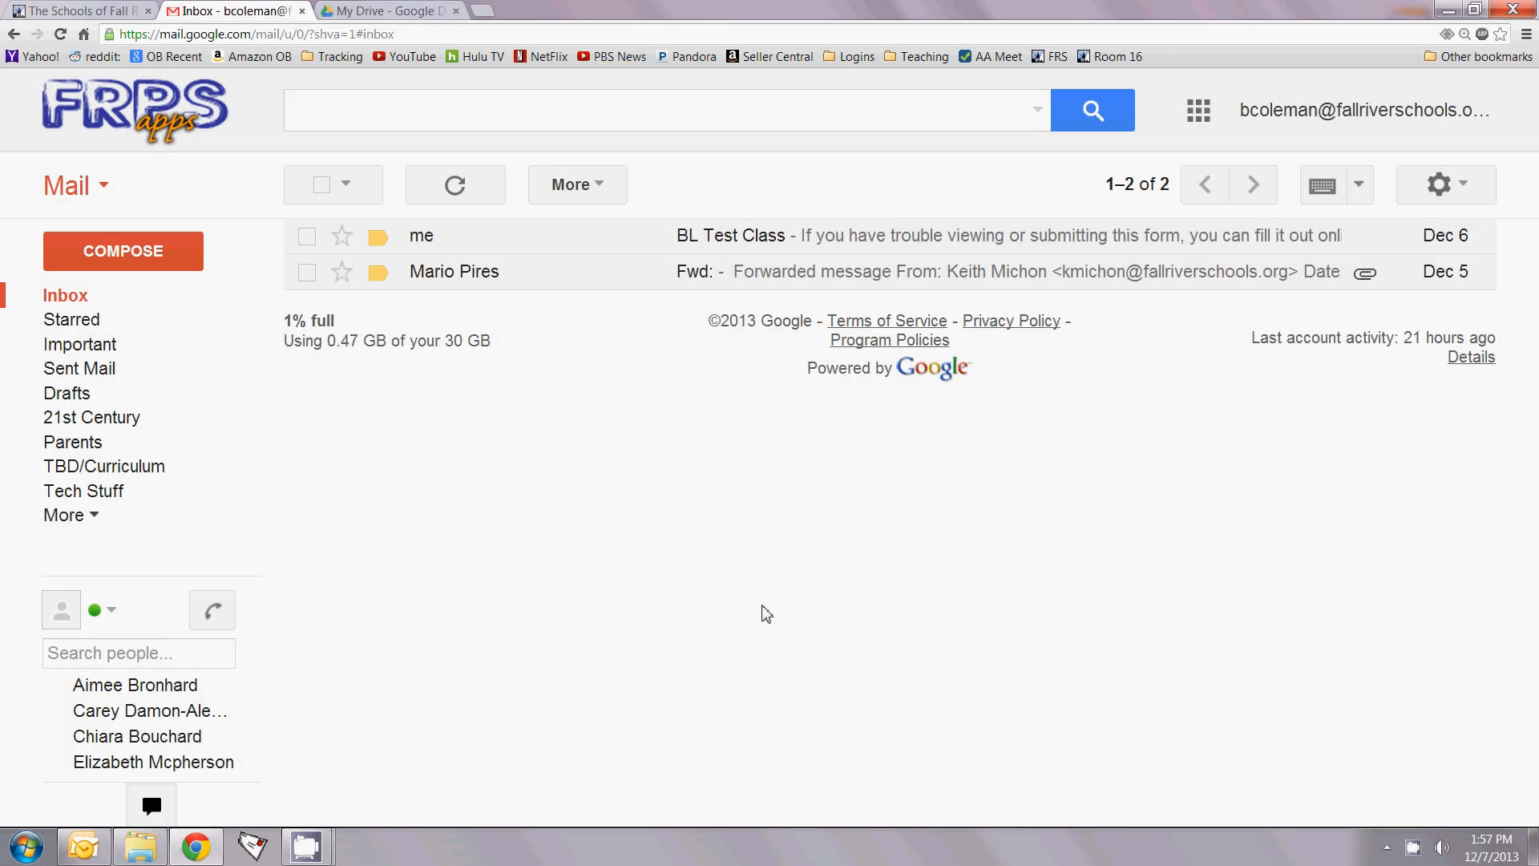
left_click(771, 240)
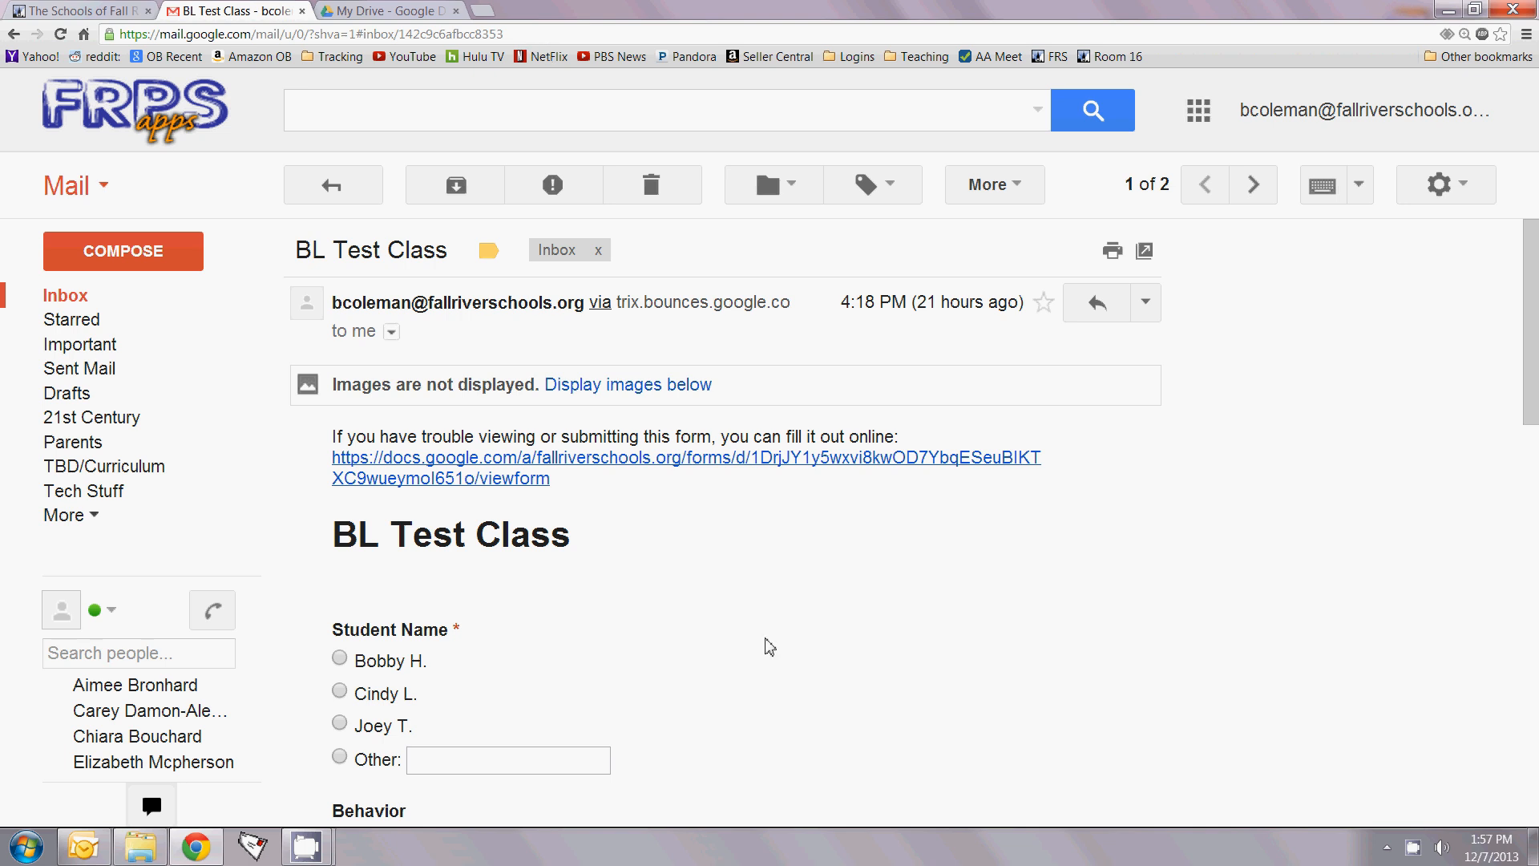
left_click(378, 11)
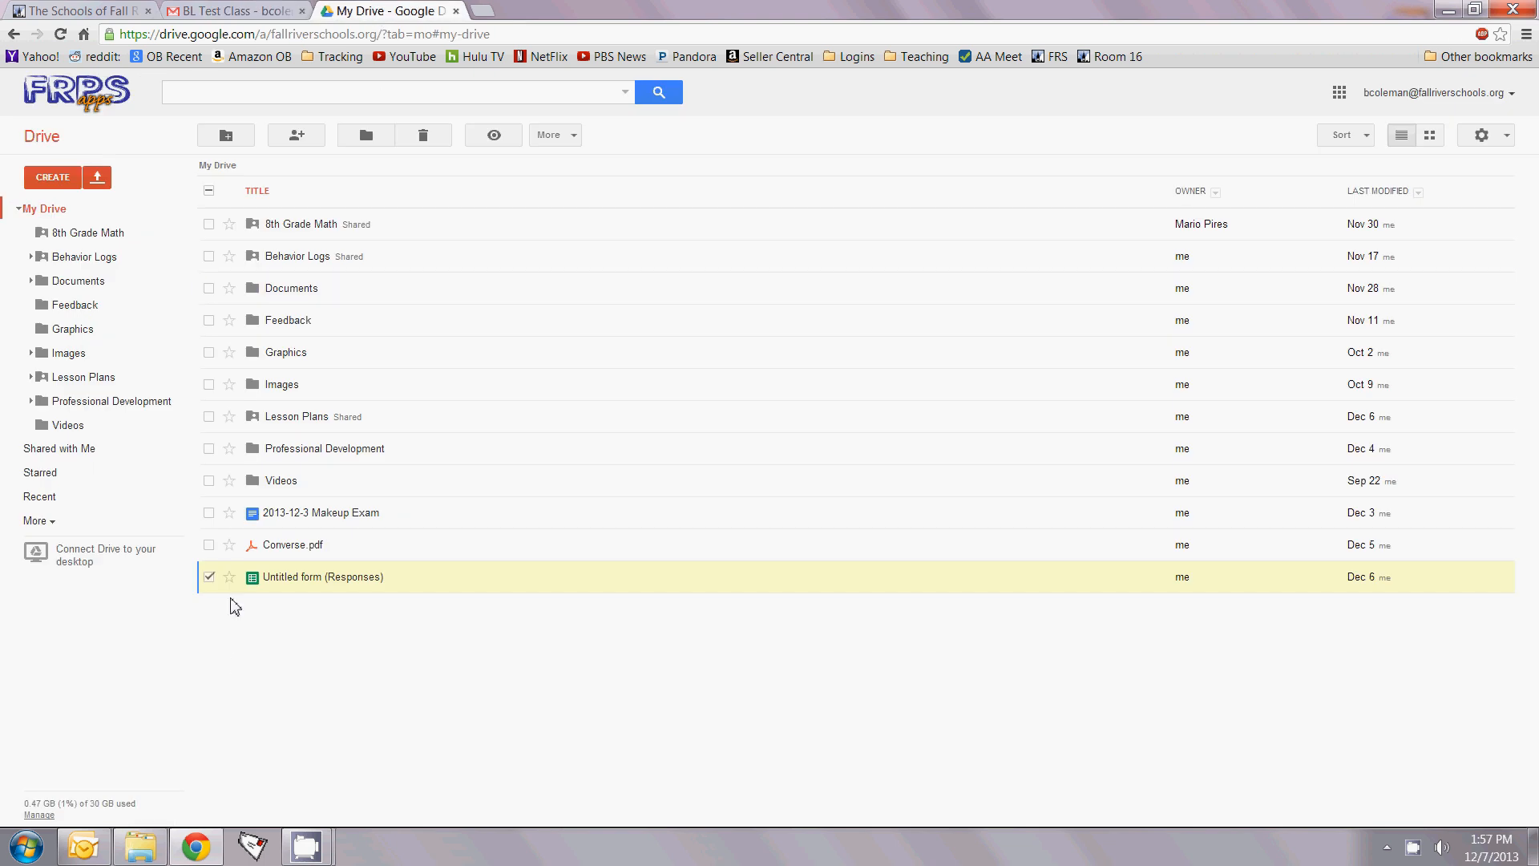
Step: Check the Behavior Logs folder, then open the Untitled form (Responses) spreadsheet from My Drive
left_click(210, 578)
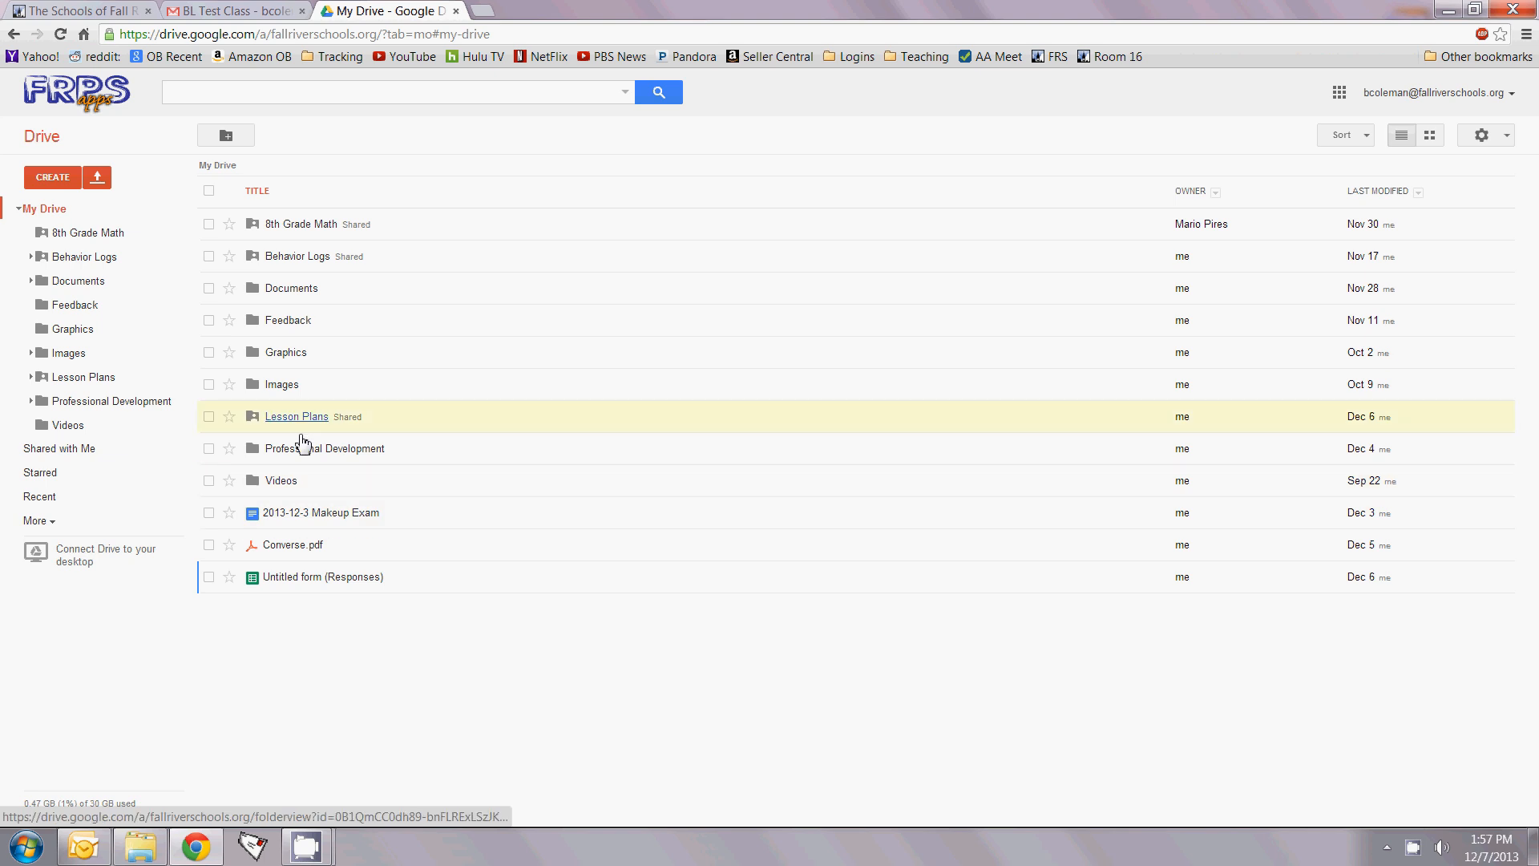
left_click(296, 256)
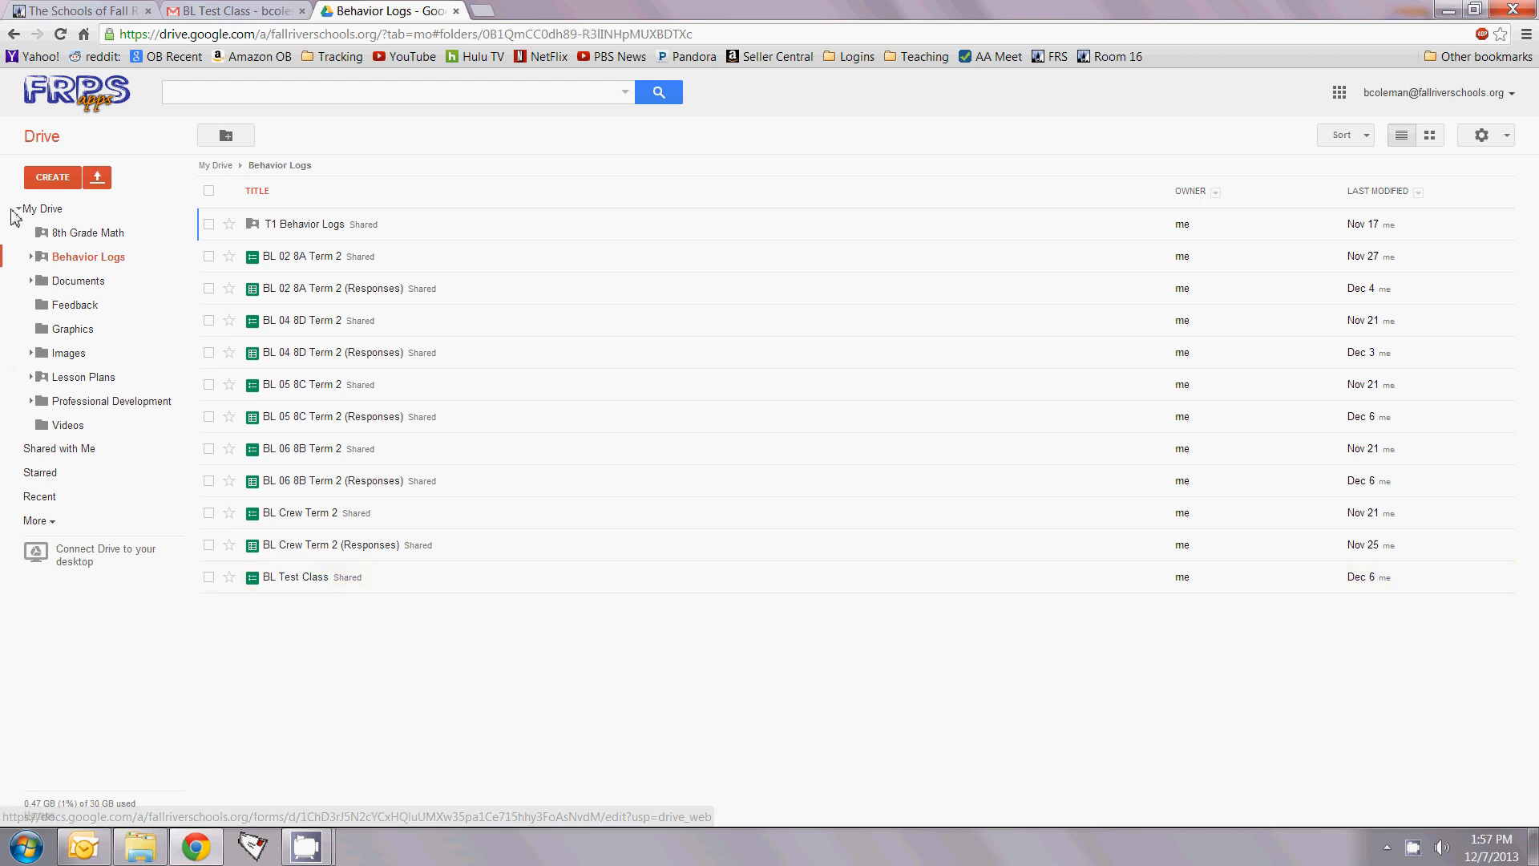
left_click(42, 209)
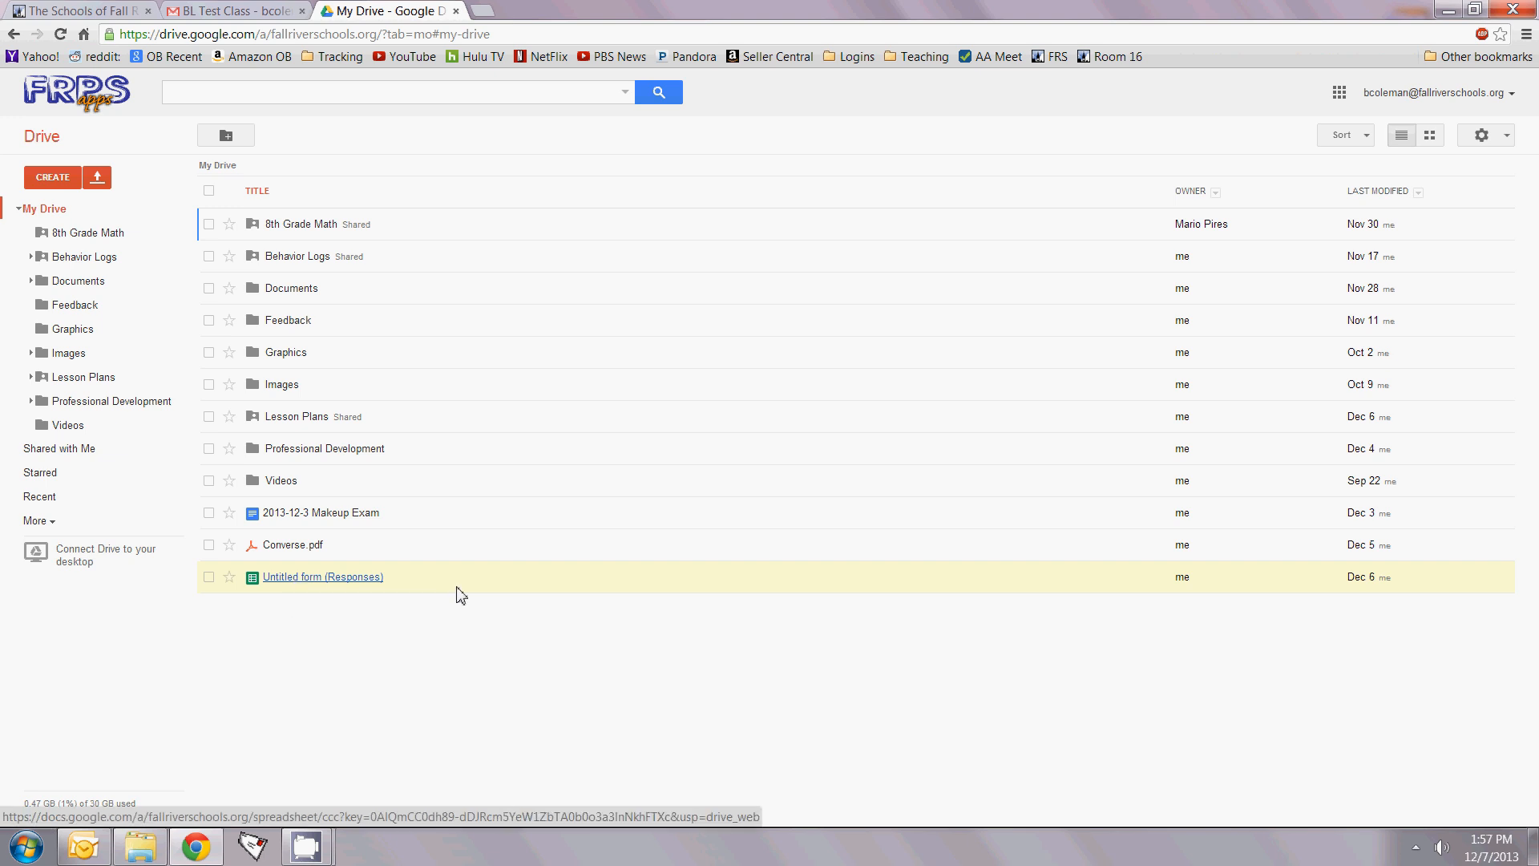
left_click(346, 577)
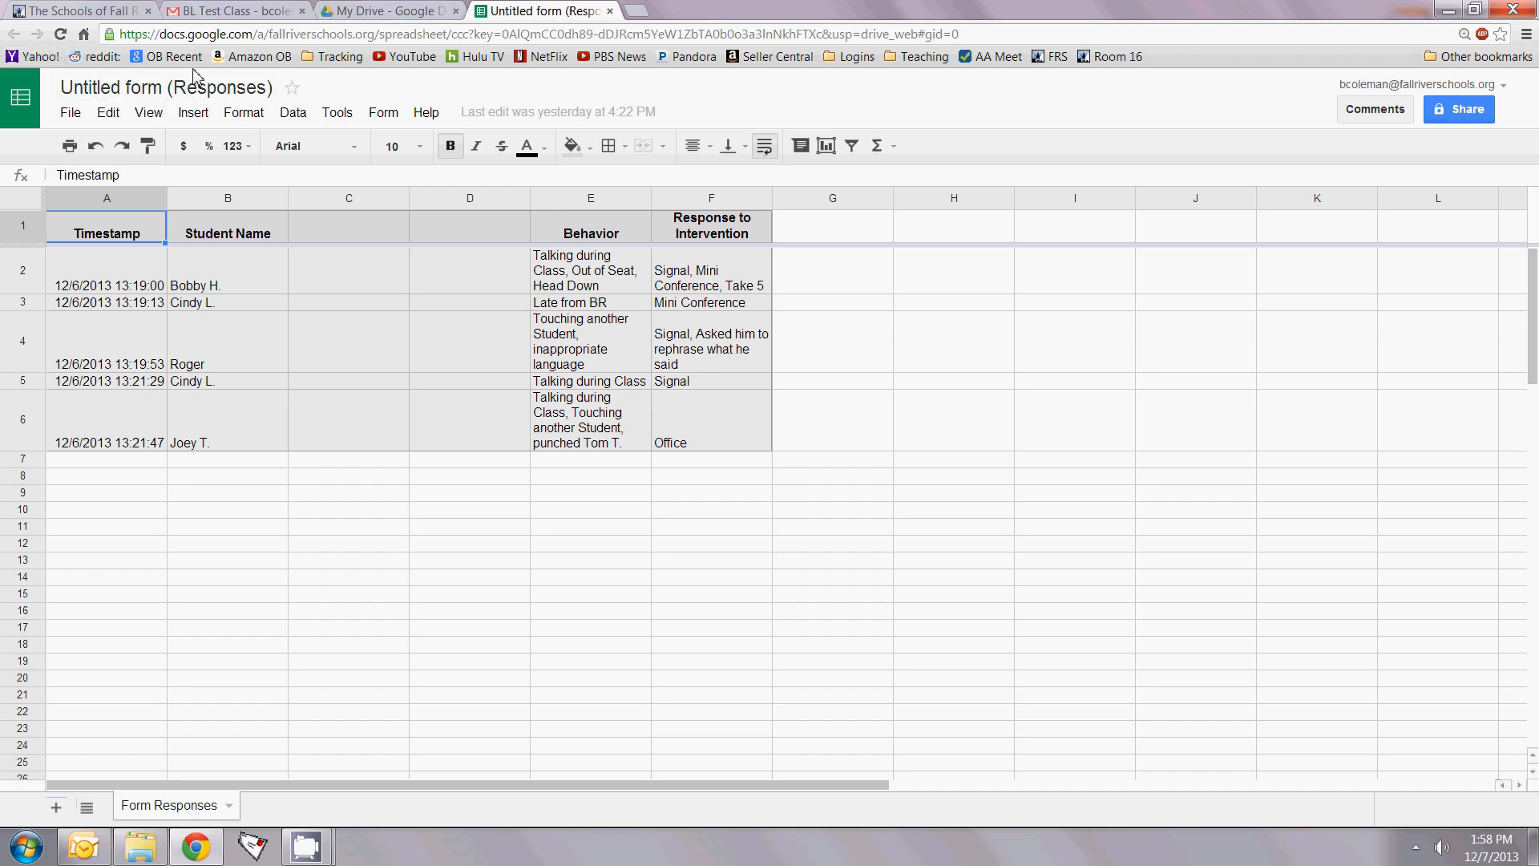
Step: Close the responses spreadsheet and return to My Drive via the Behavior Logs folder
left_click(609, 11)
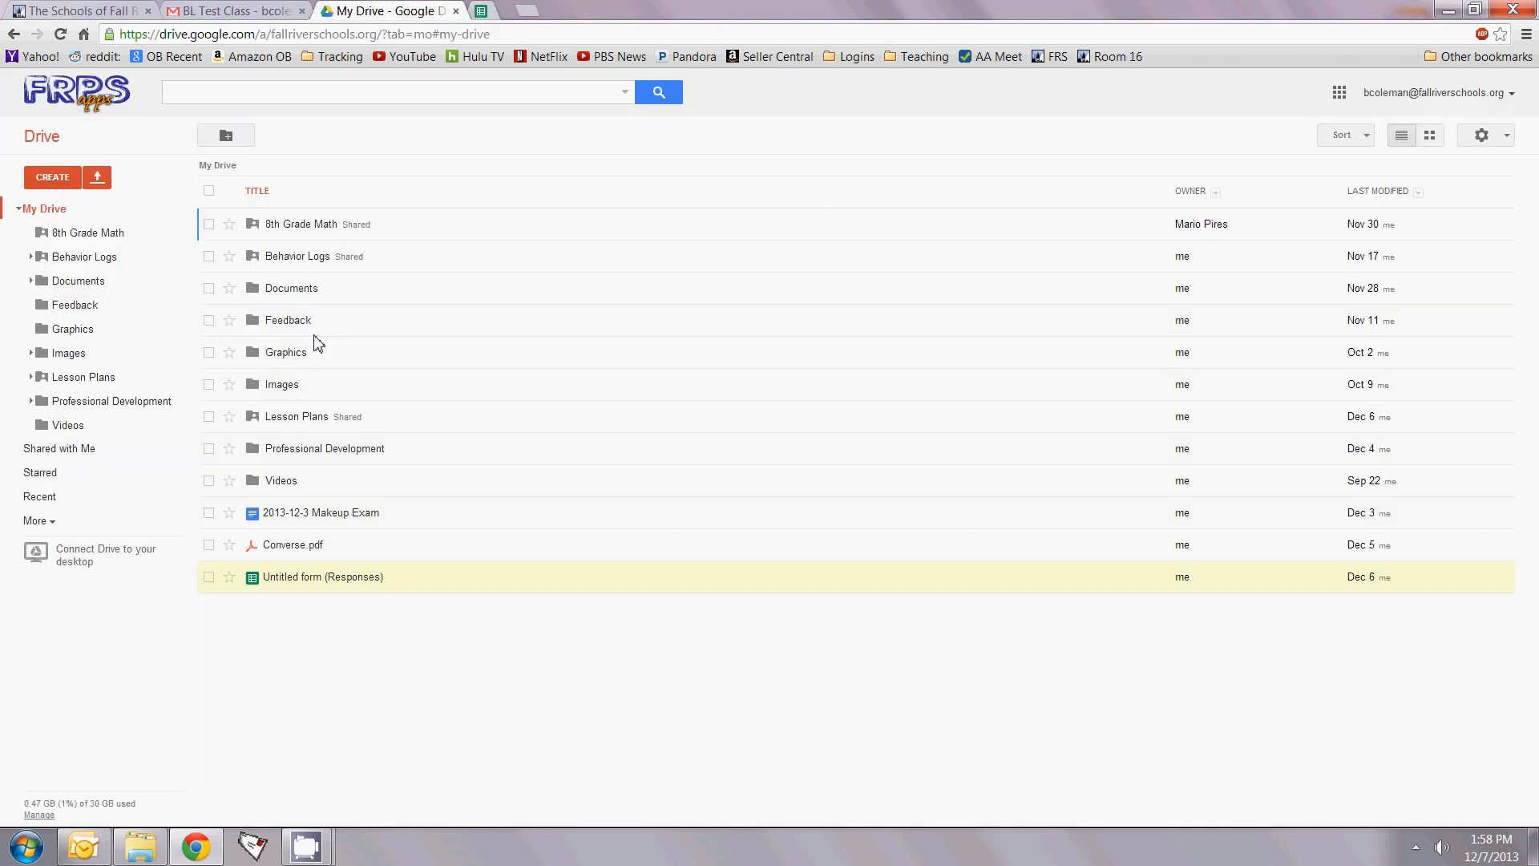
left_click(295, 256)
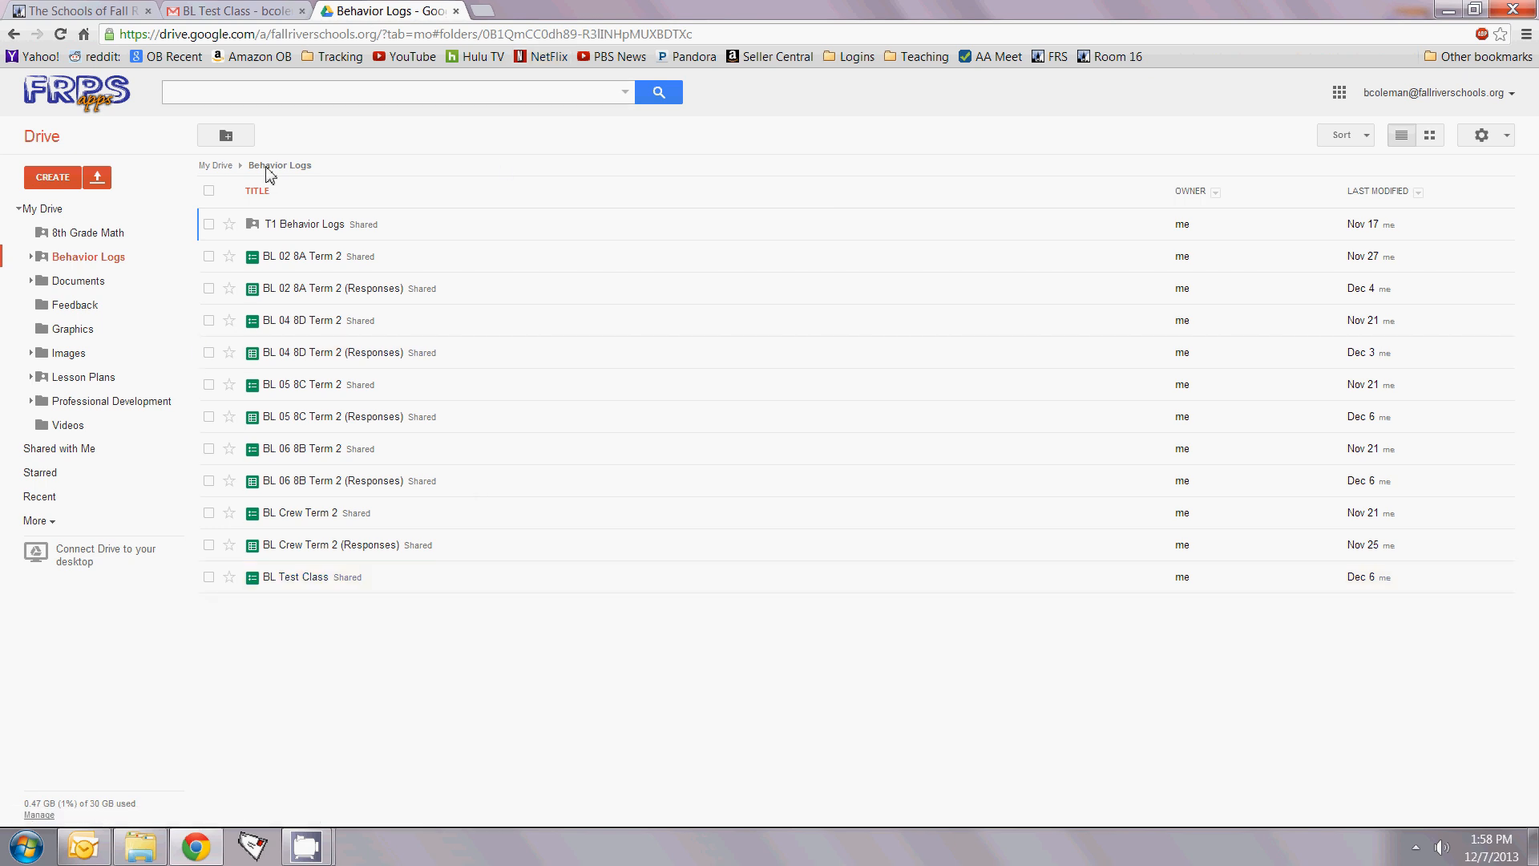
left_click(44, 208)
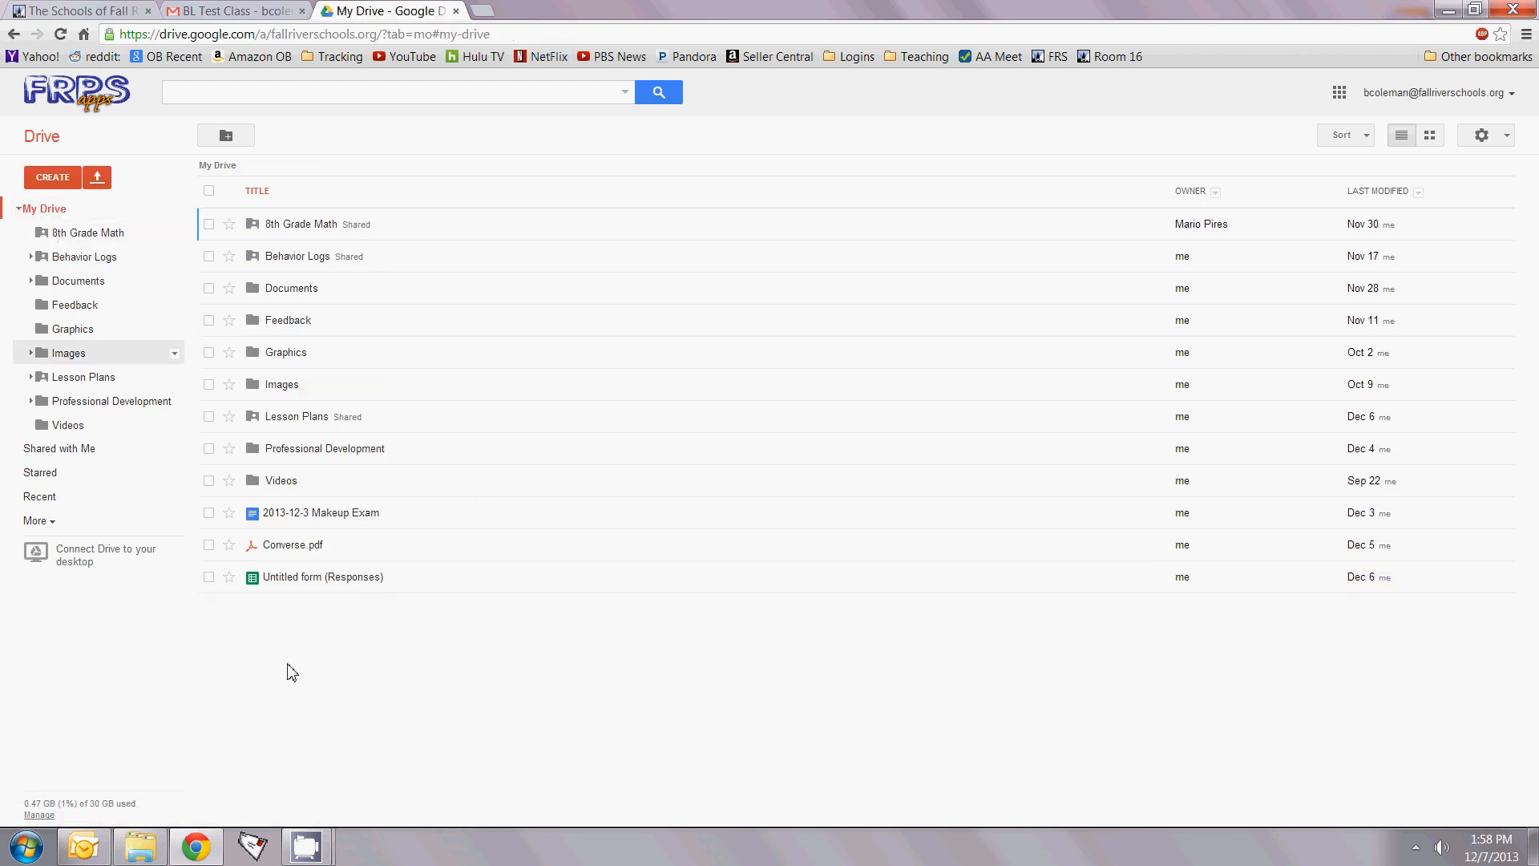
right_click(309, 579)
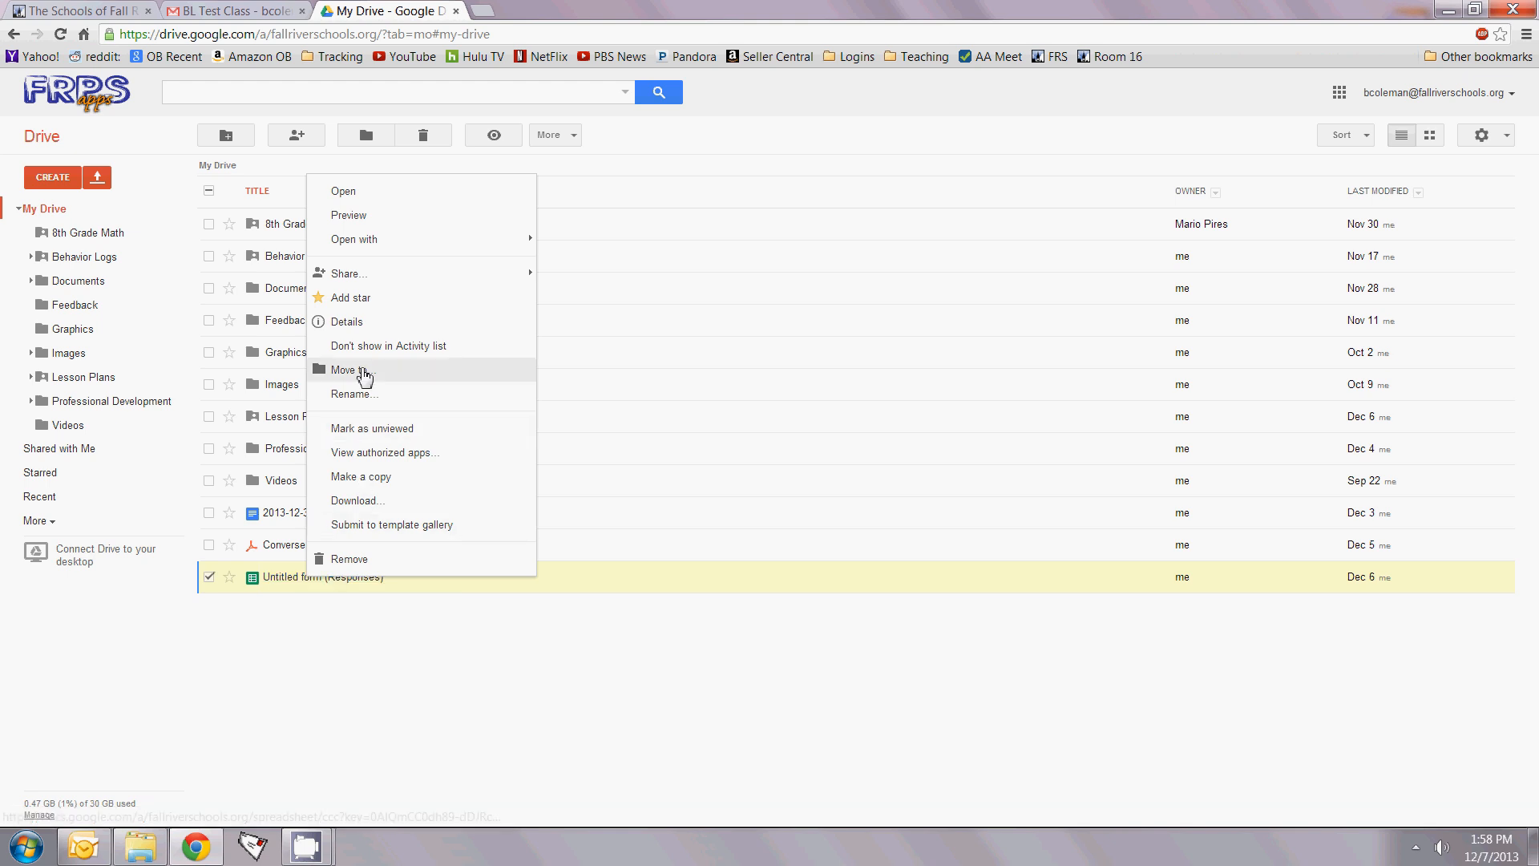
Step: Rename the Untitled form (Responses) spreadsheet to 'BL Test Class'
left_click(365, 393)
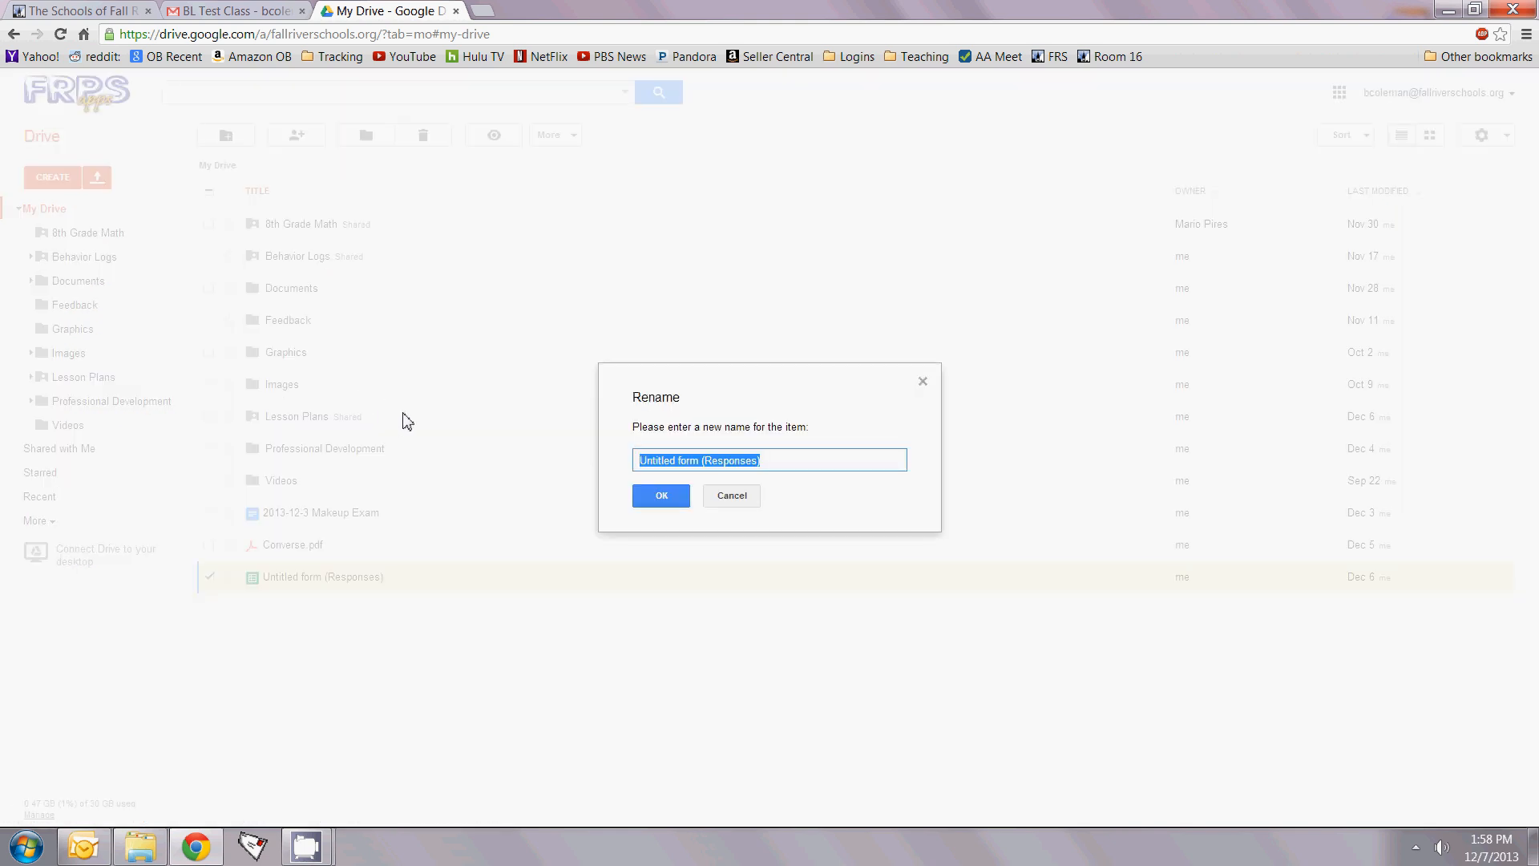
type("BL Test Class")
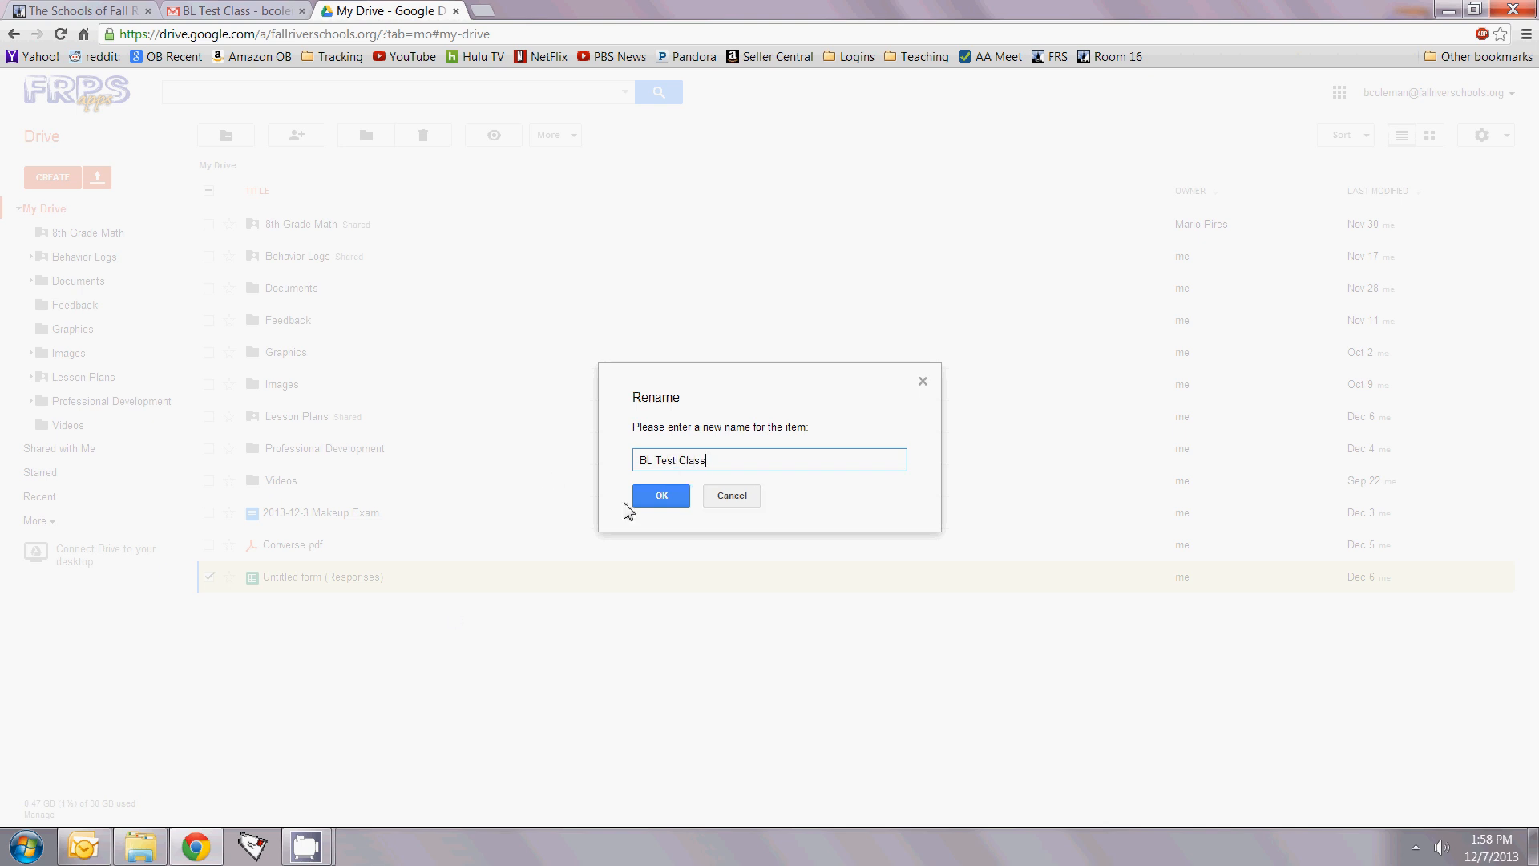
left_click(670, 505)
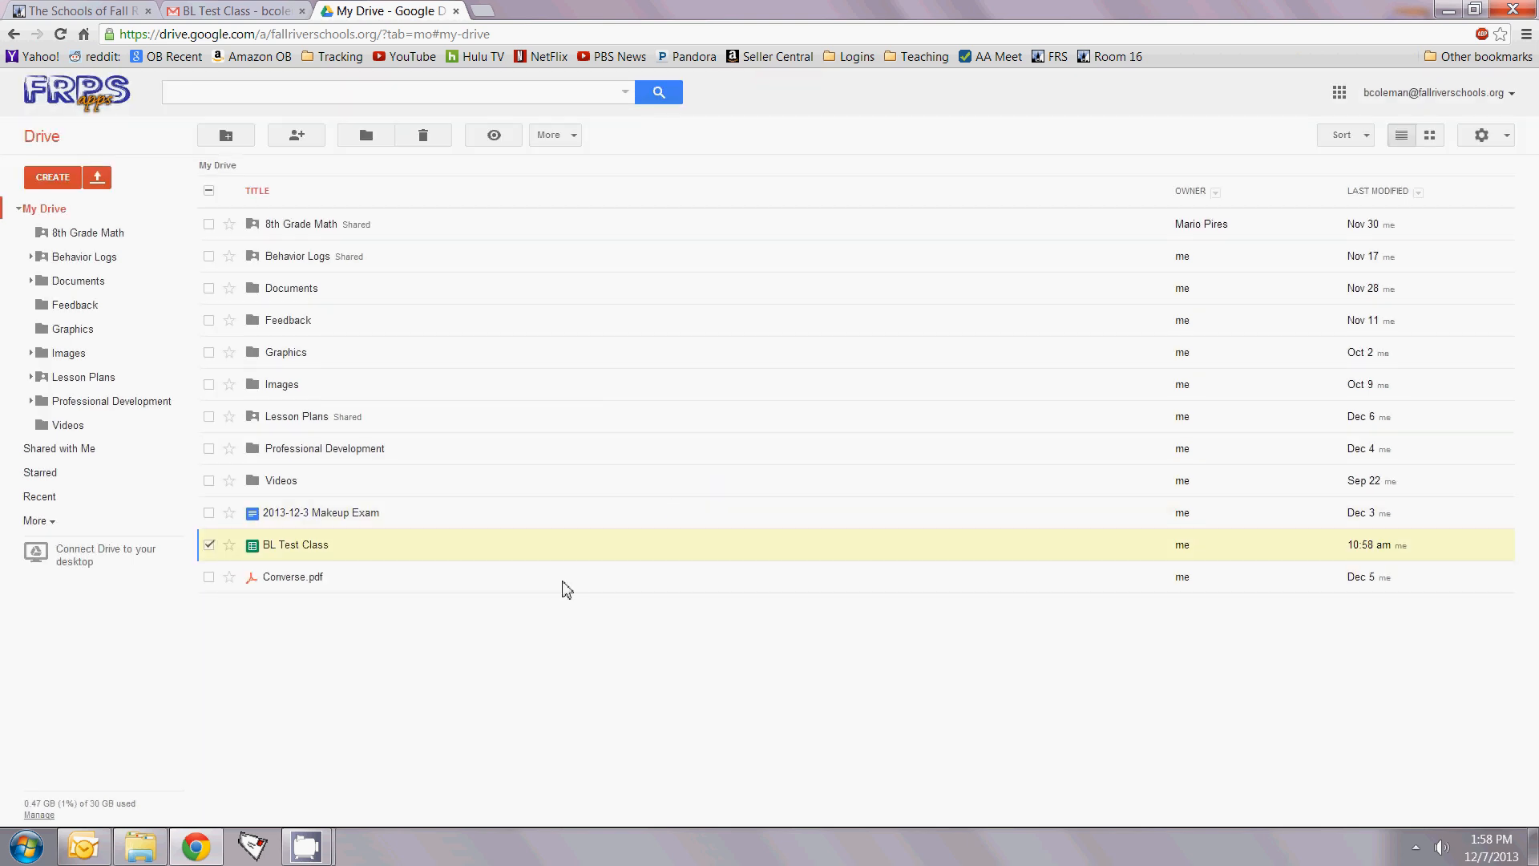
left_click(209, 545)
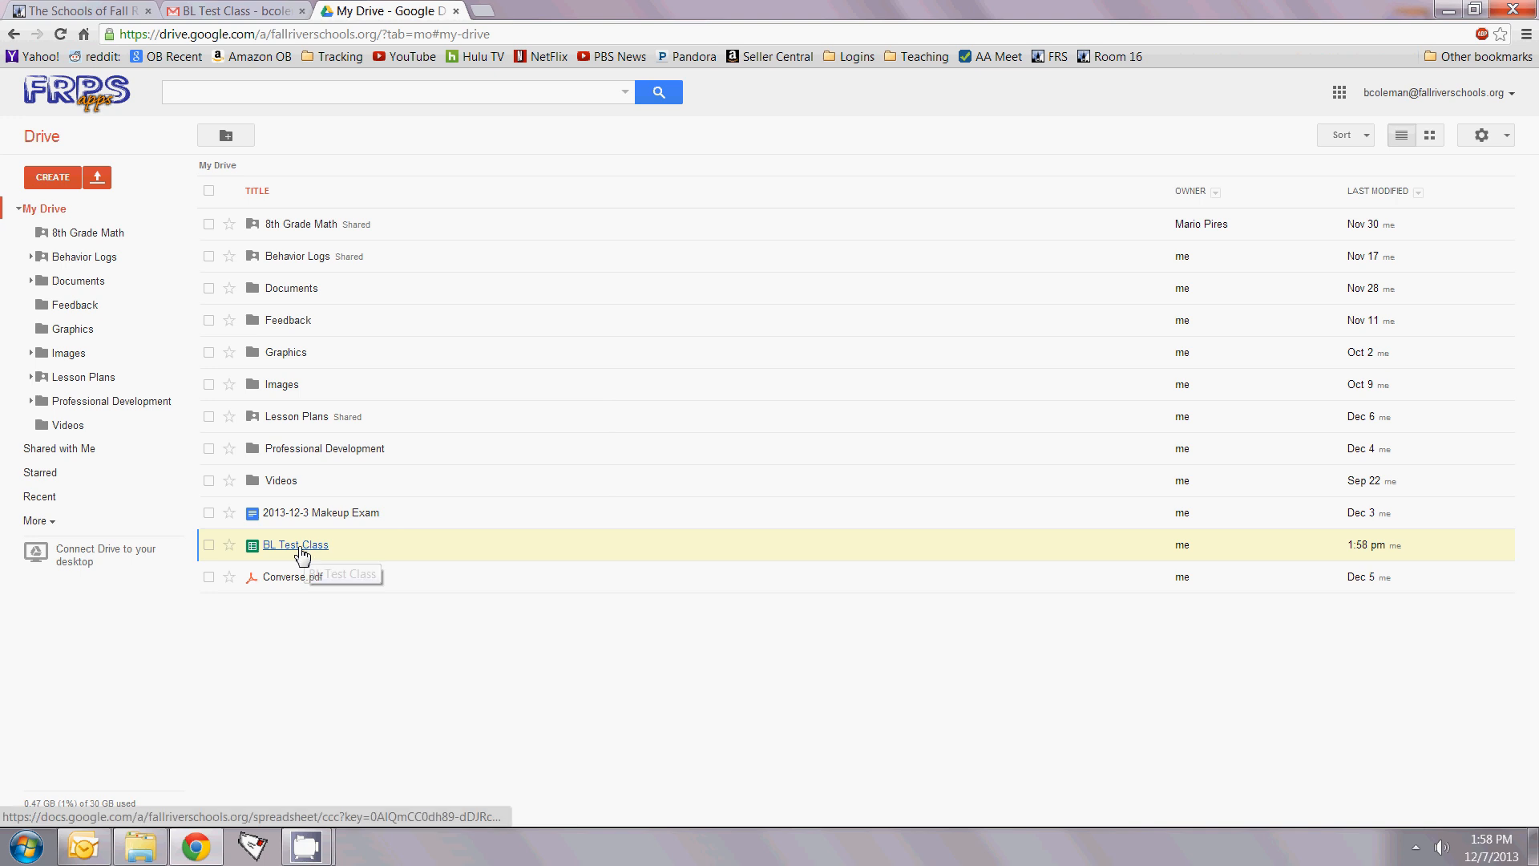
Step: Move BL Test Class into the Behavior Logs folder and check the form beside it
left_click_drag(289, 551, 301, 262)
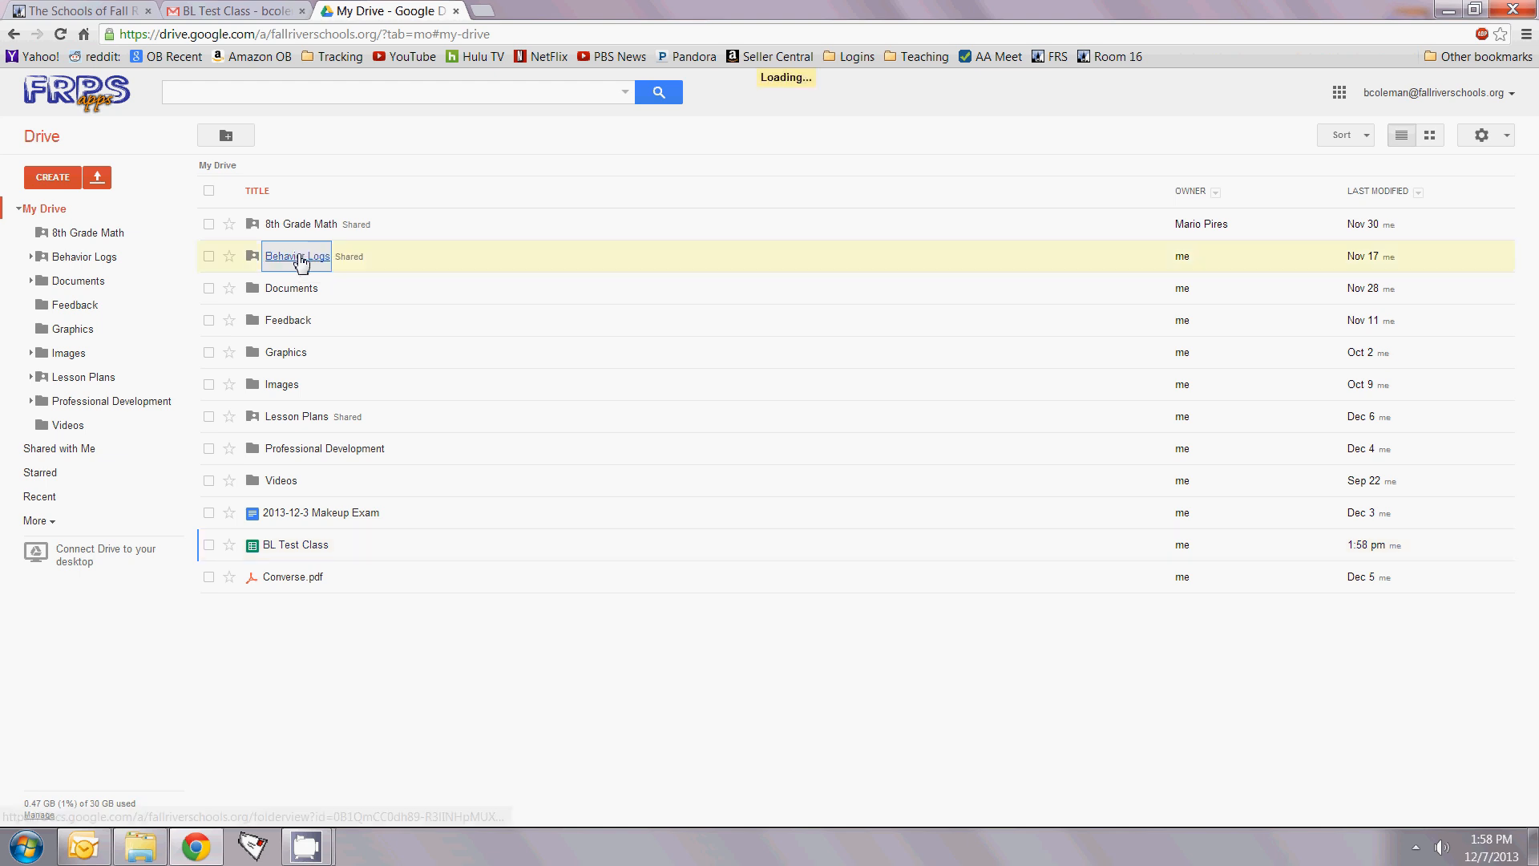
left_click(302, 261)
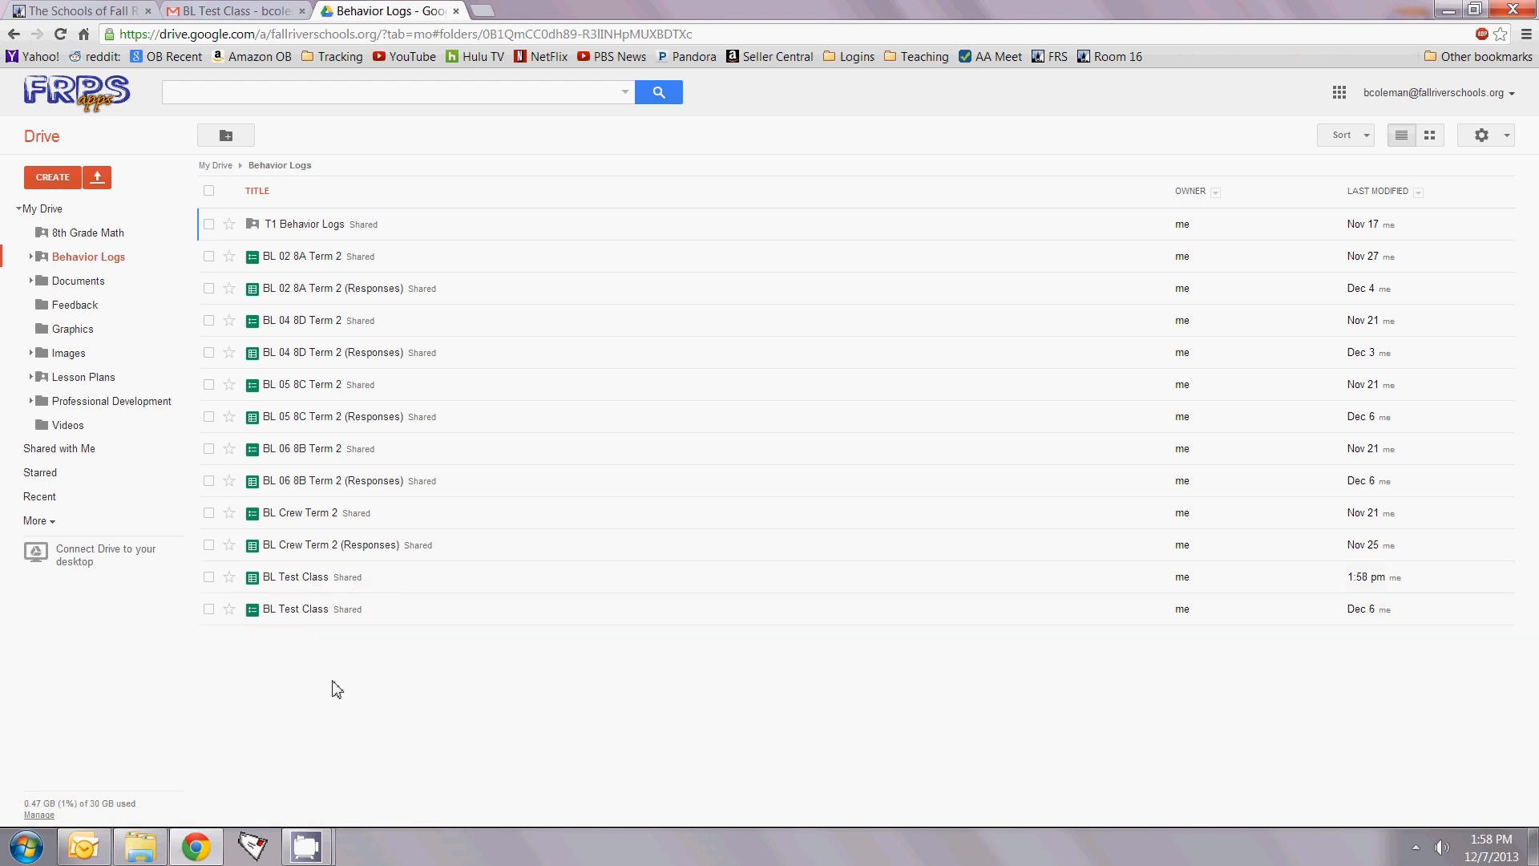
left_click(293, 612)
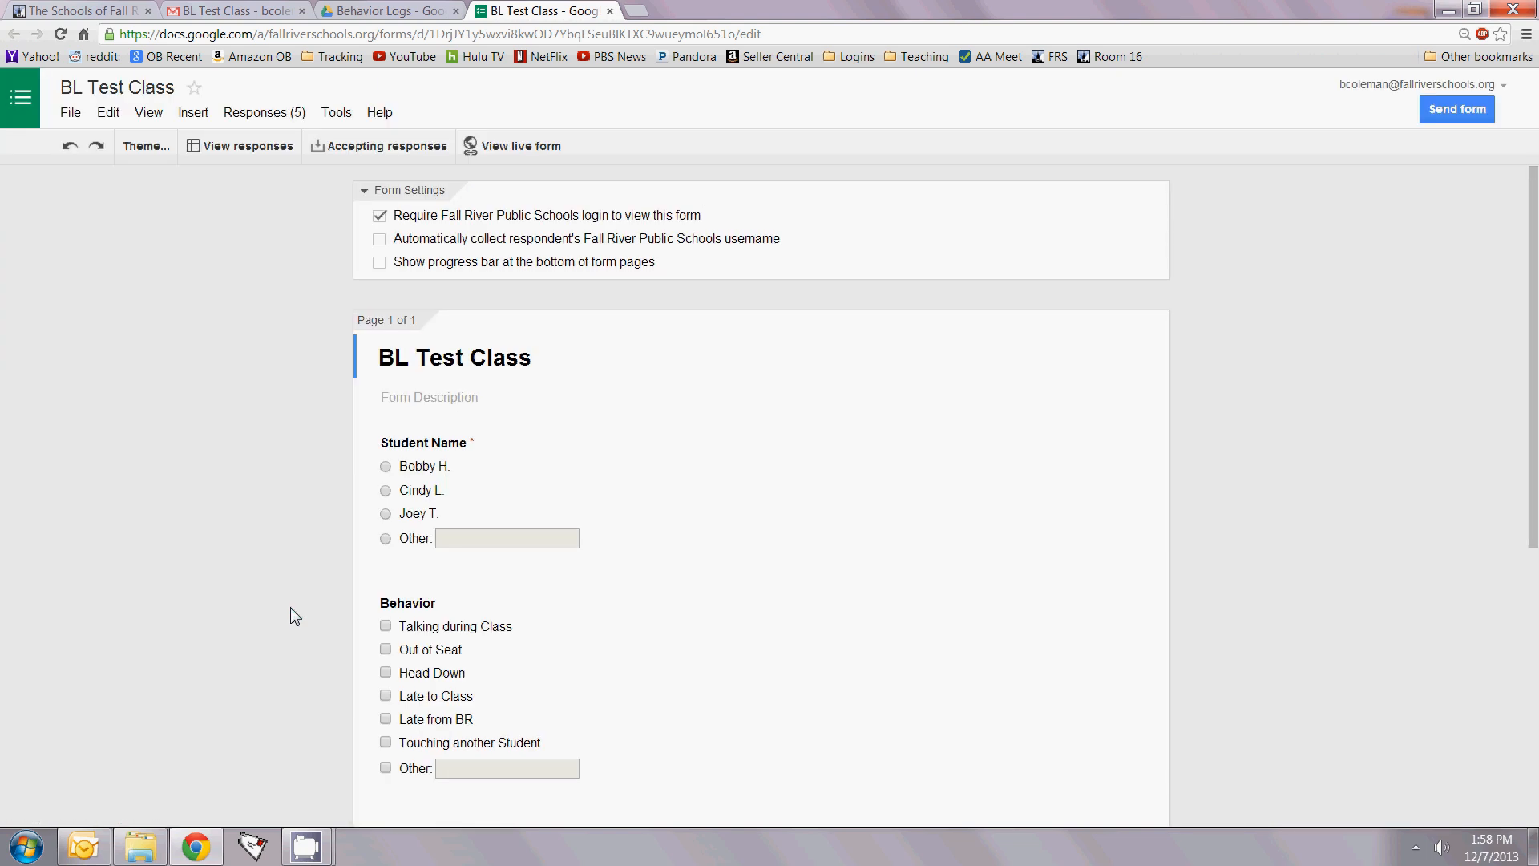
left_click(610, 12)
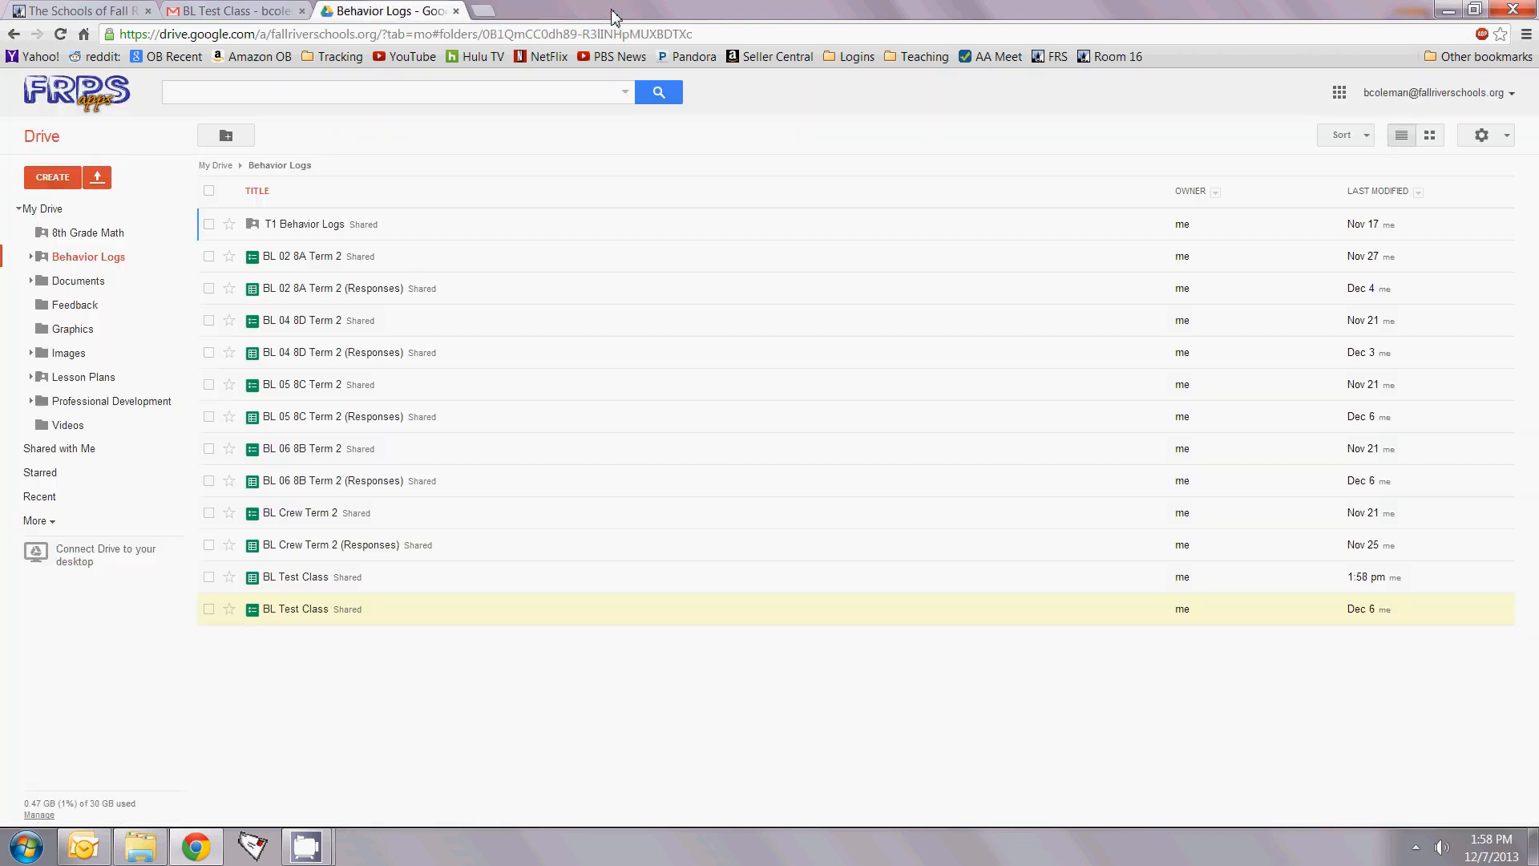
left_click(318, 582)
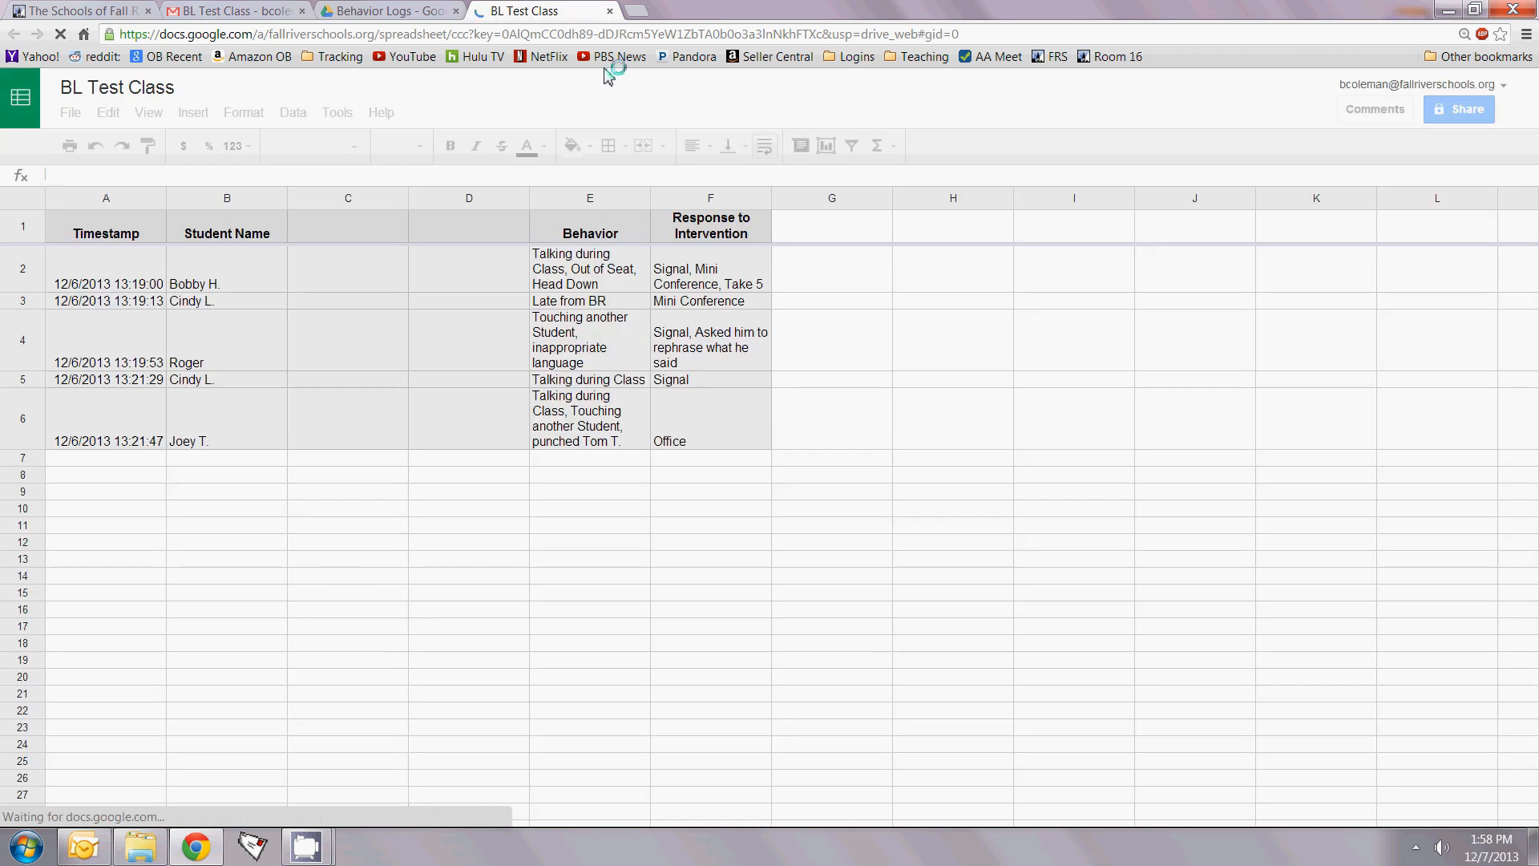
left_click(610, 11)
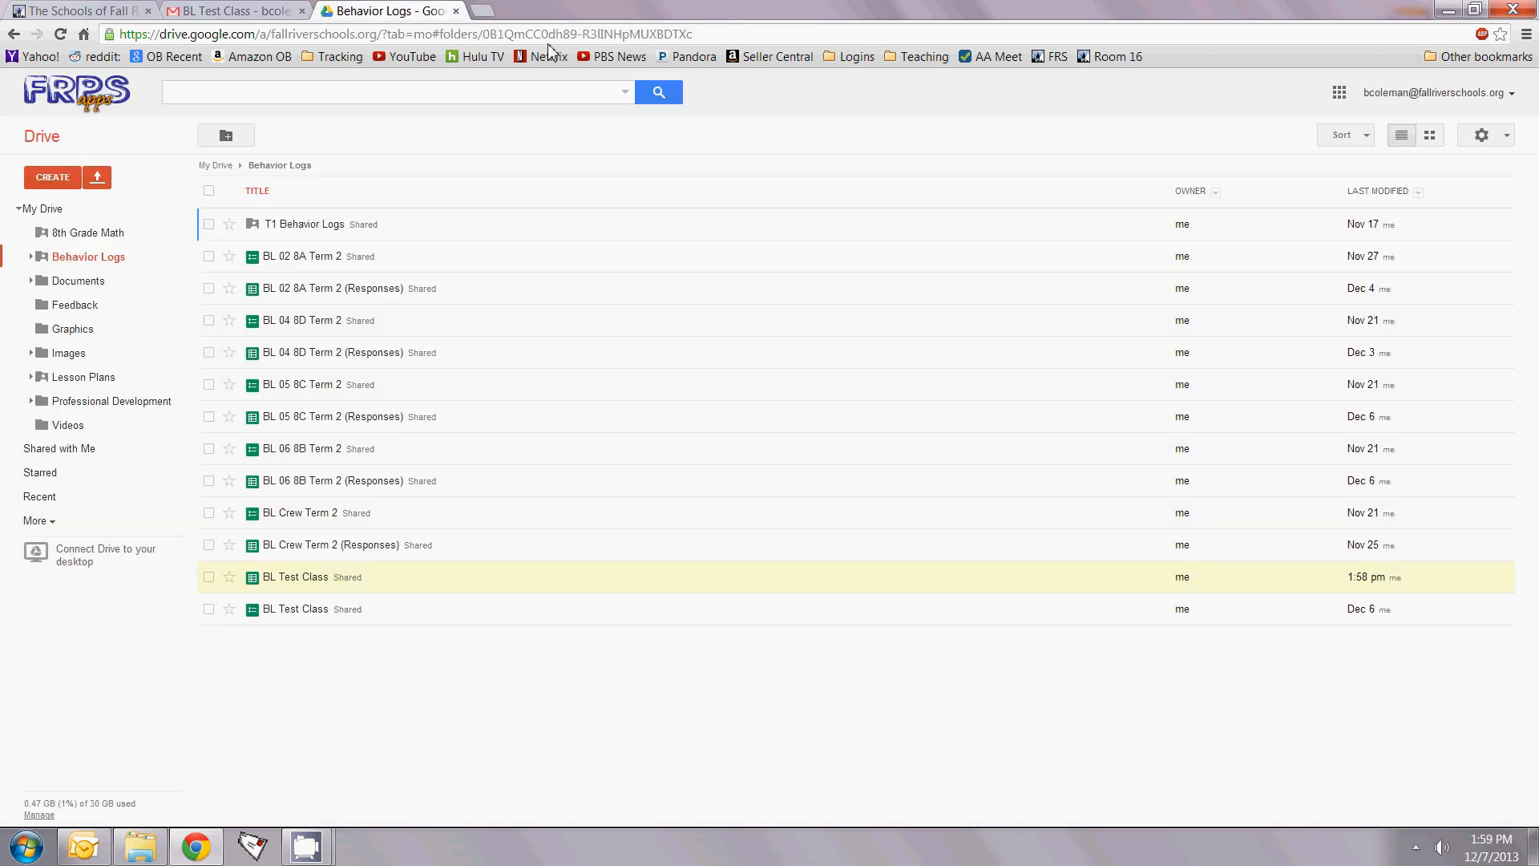
Step: Open the live BL Test Class form from the viewform link in the Gmail message and select its address
left_click(255, 9)
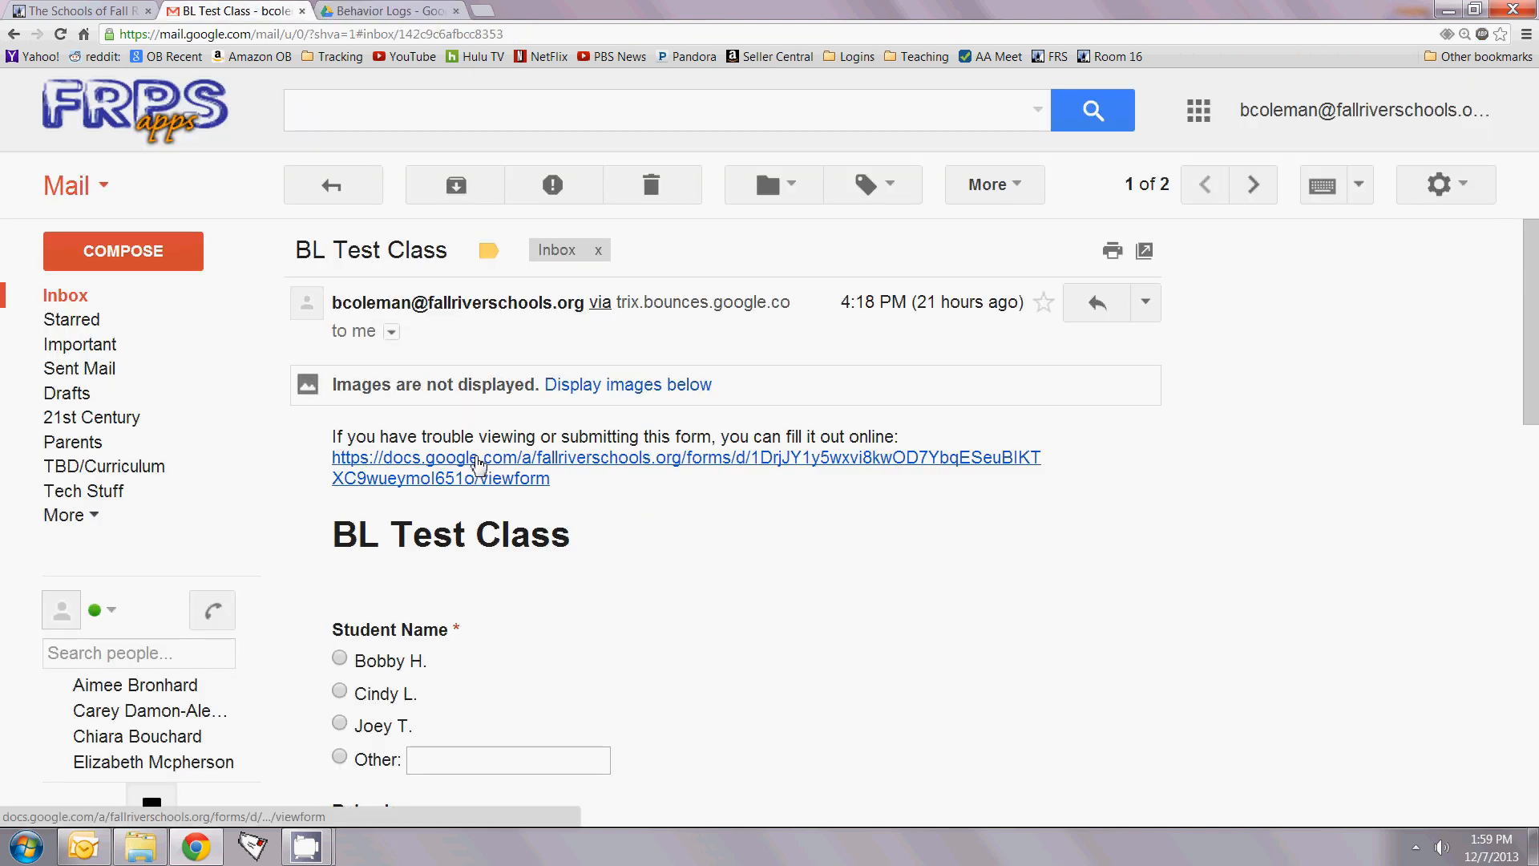
left_click(478, 465)
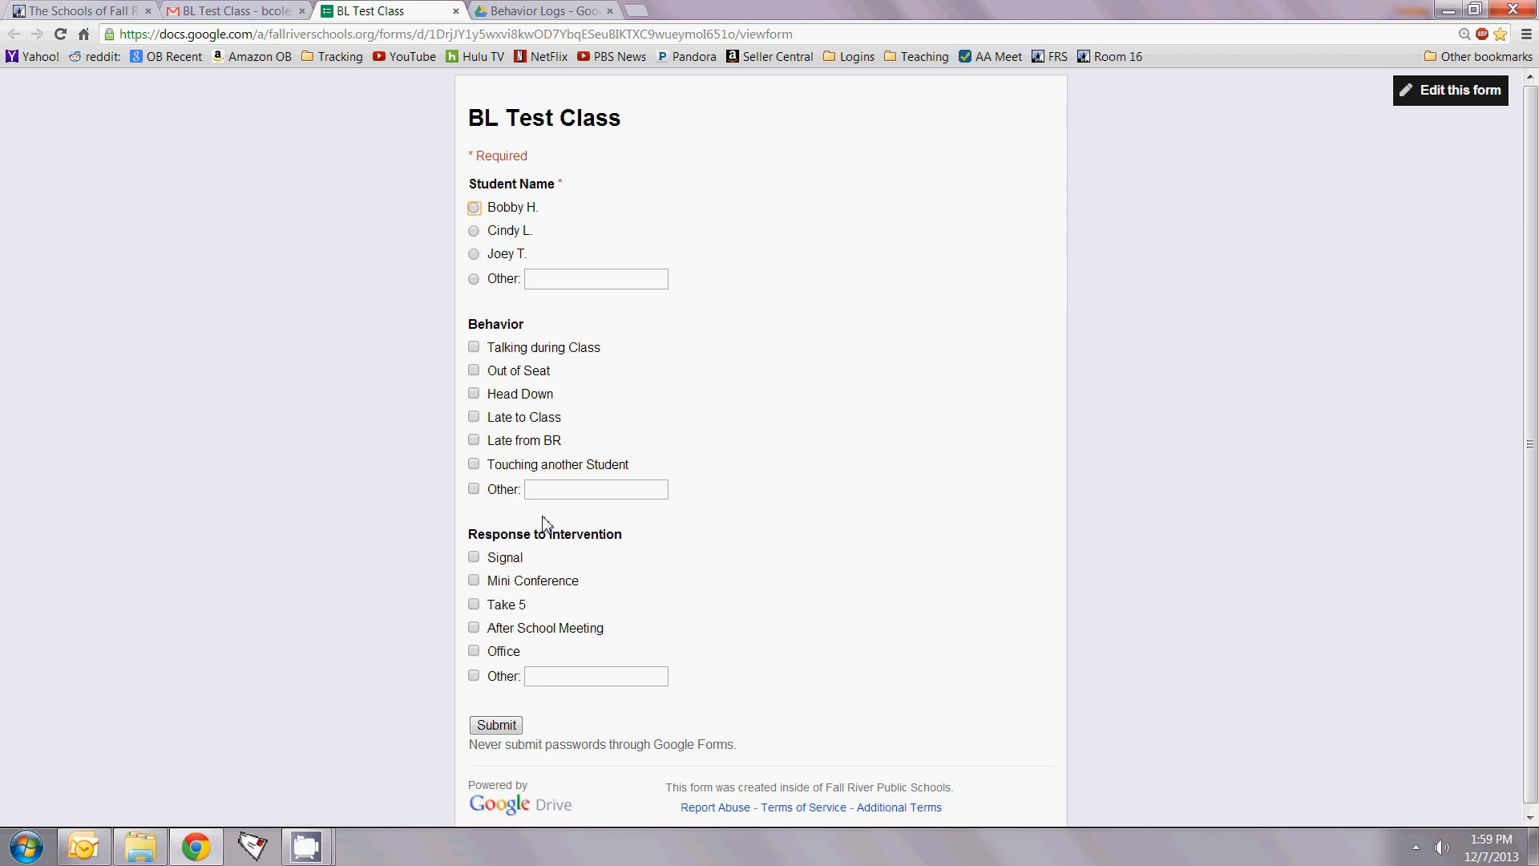
left_click(483, 38)
right_click(483, 38)
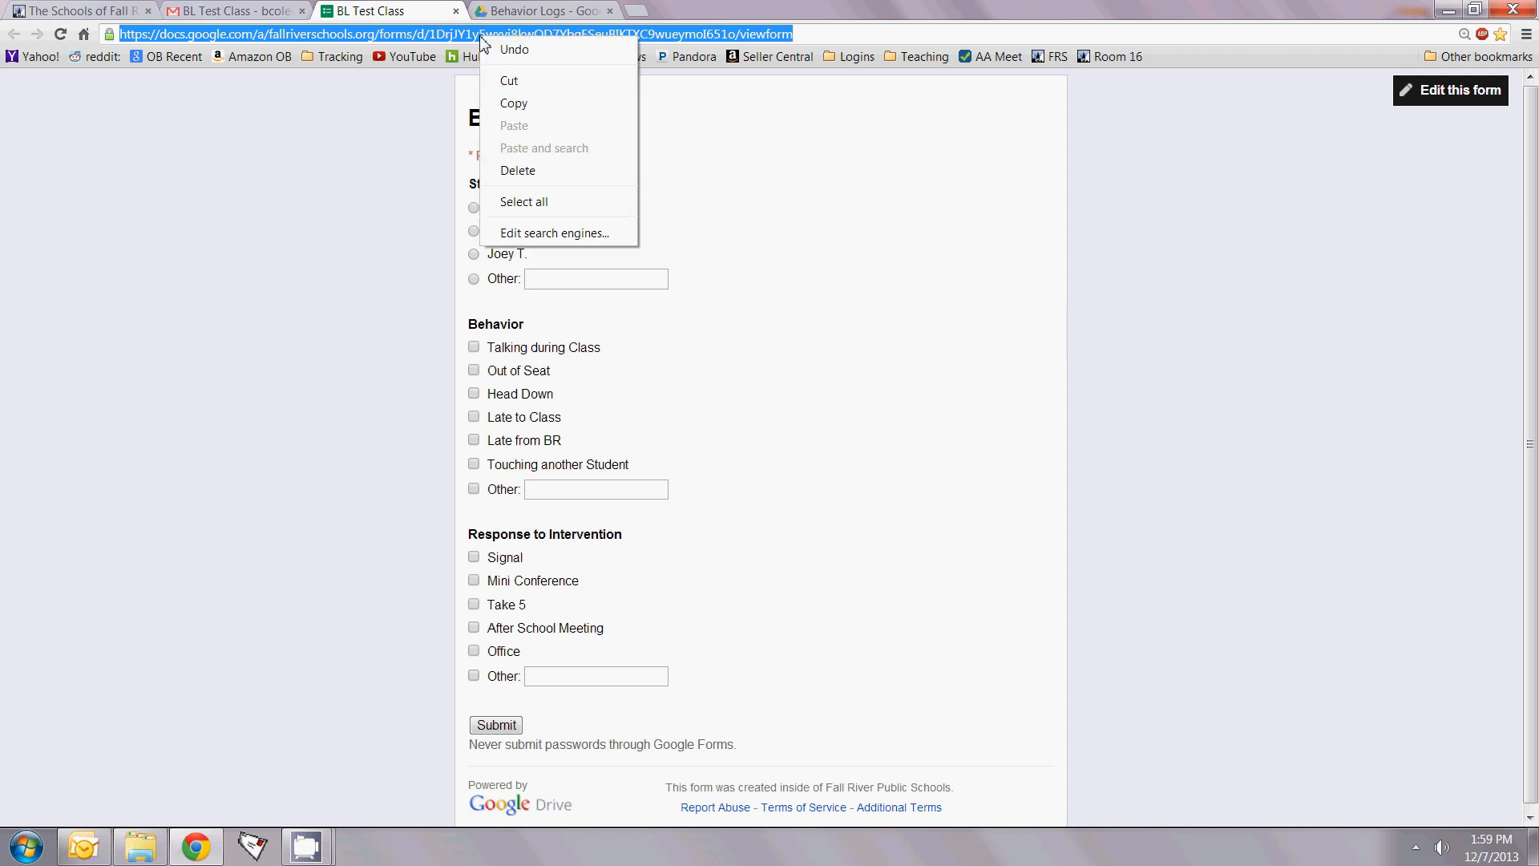
Step: Copy the live form's URL and save it as a 'BL Test Class' bookmark on the bookmarks bar
left_click(510, 105)
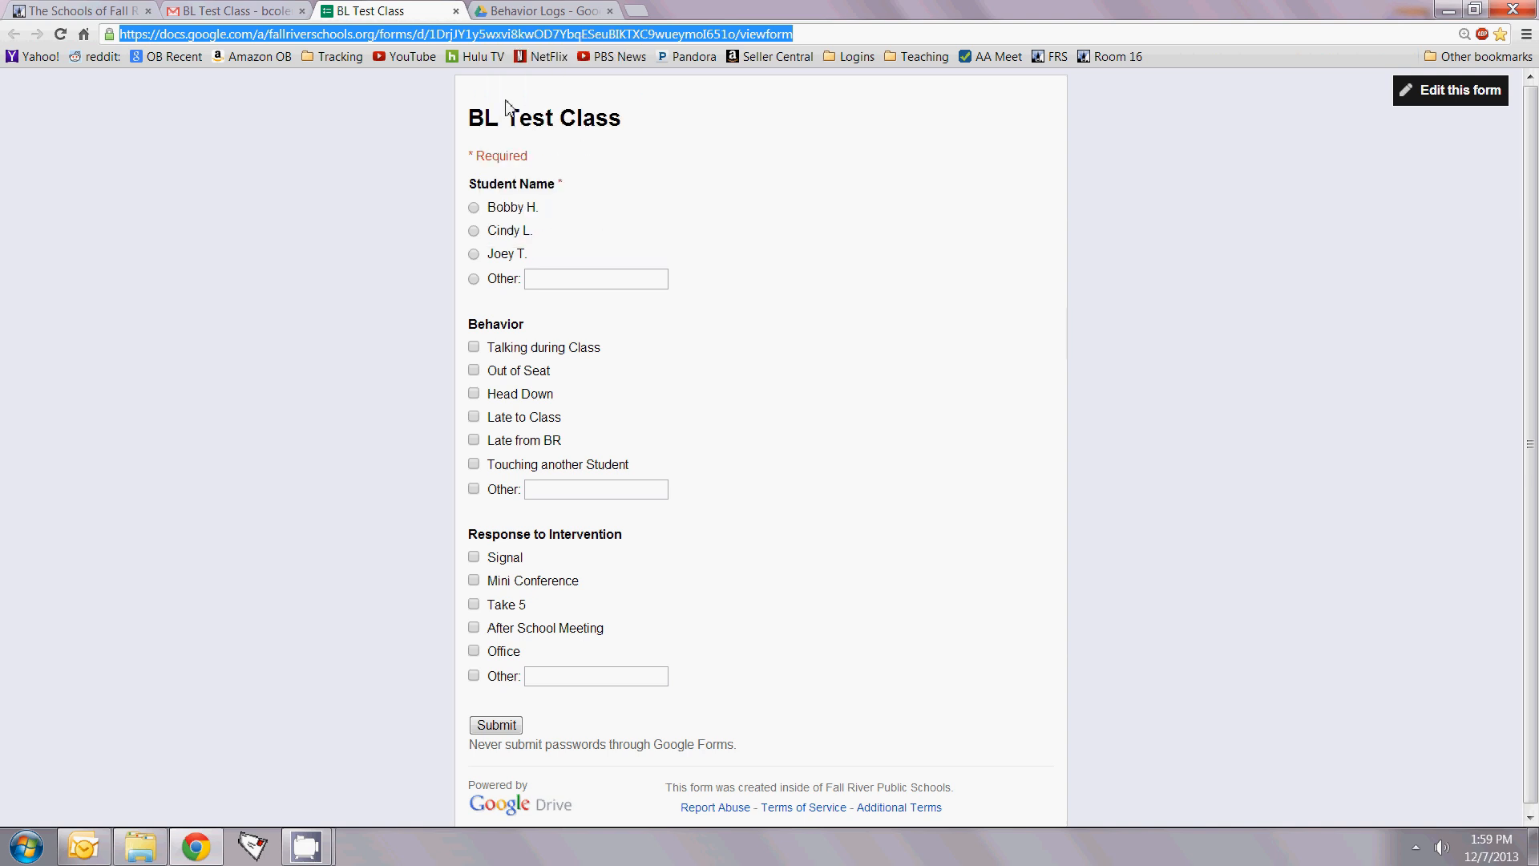
right_click(1277, 60)
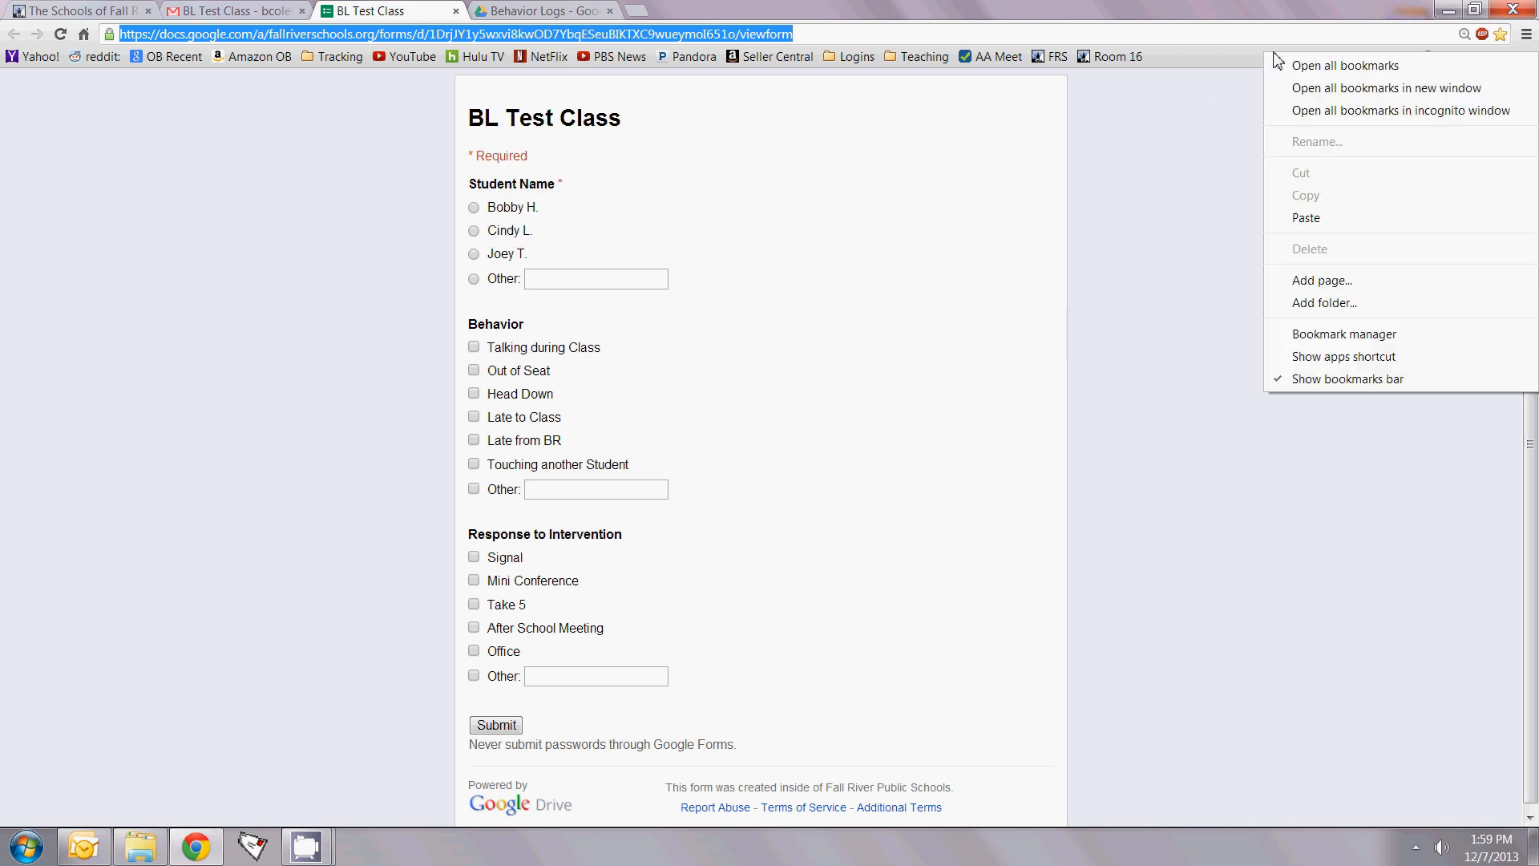
left_click(1306, 282)
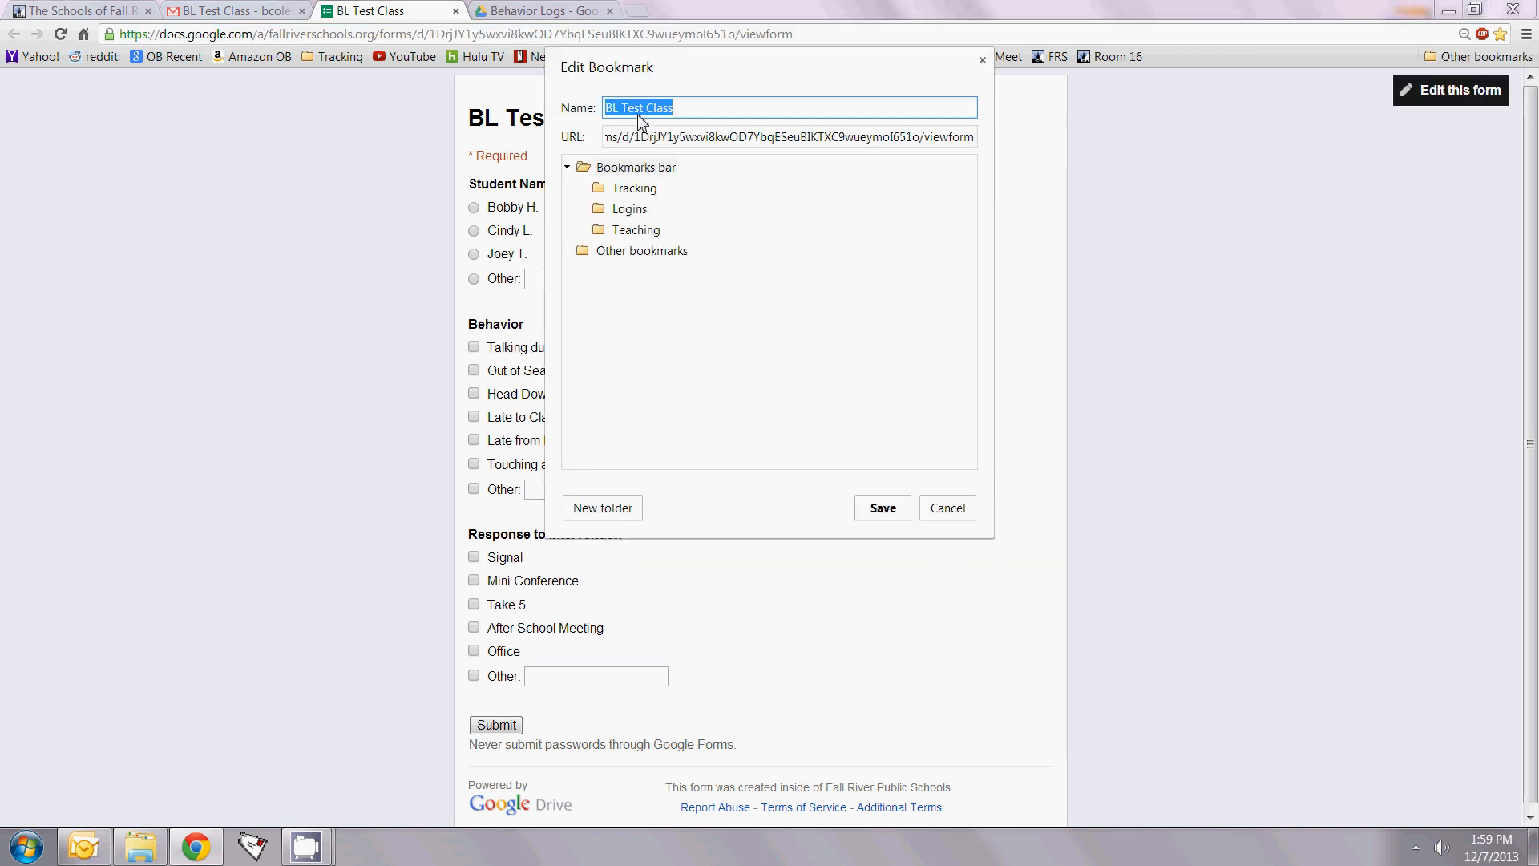
left_click(888, 511)
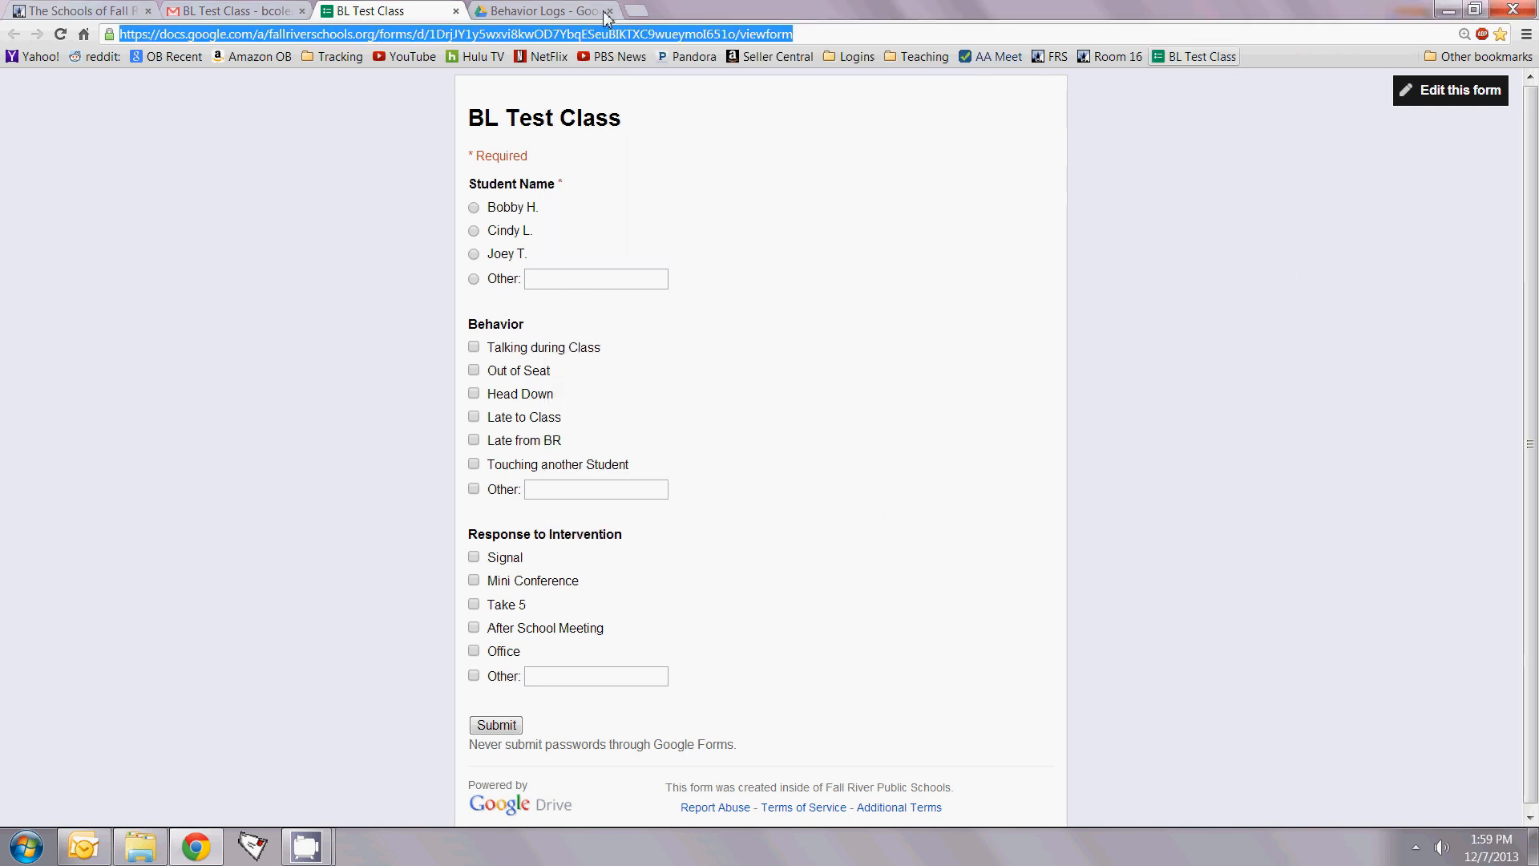
left_click(456, 11)
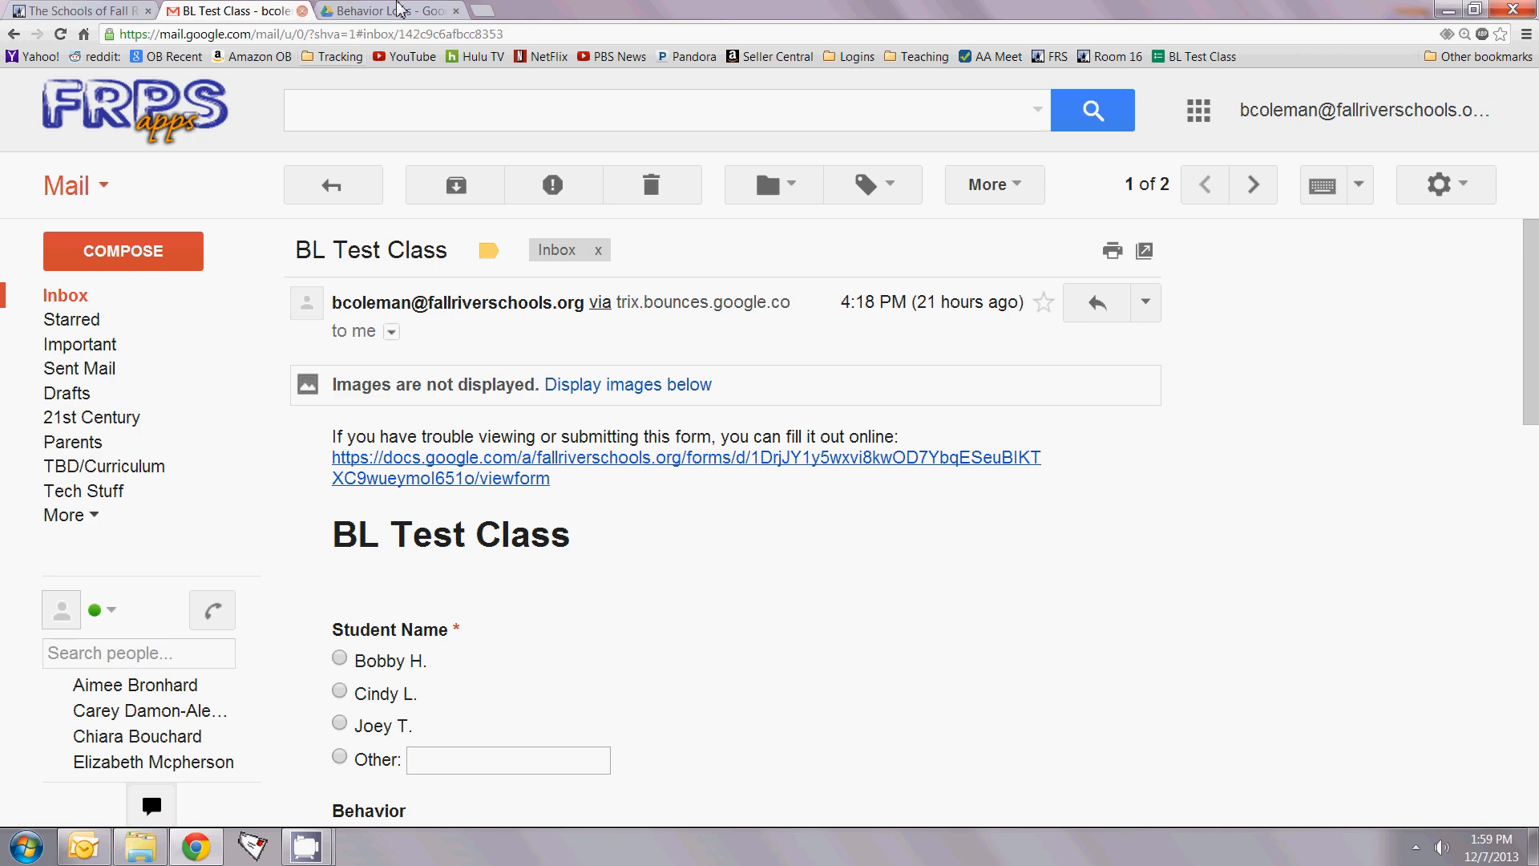
left_click(481, 11)
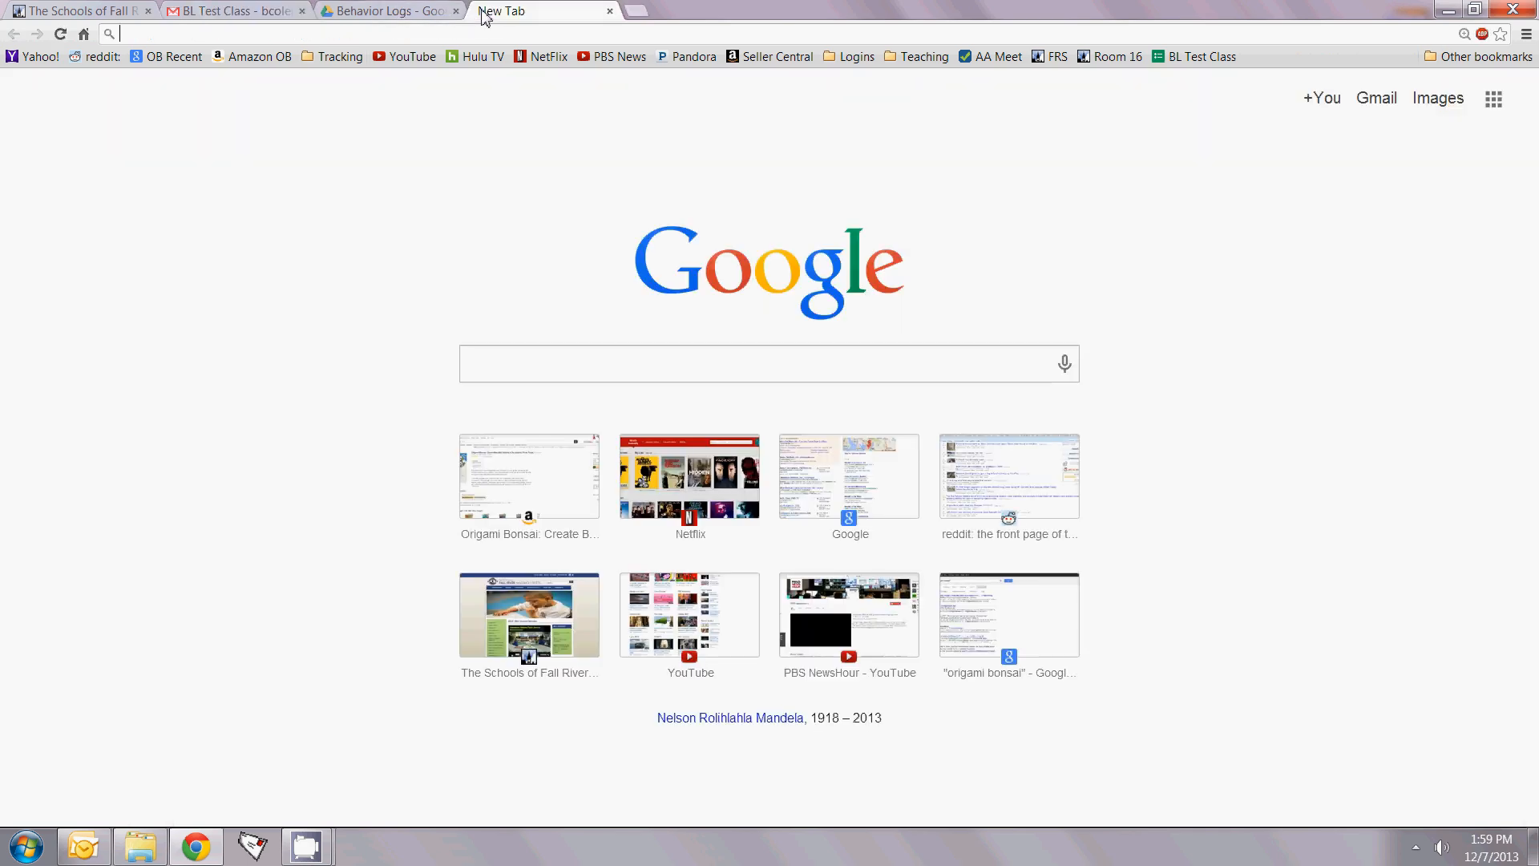
left_click(1203, 57)
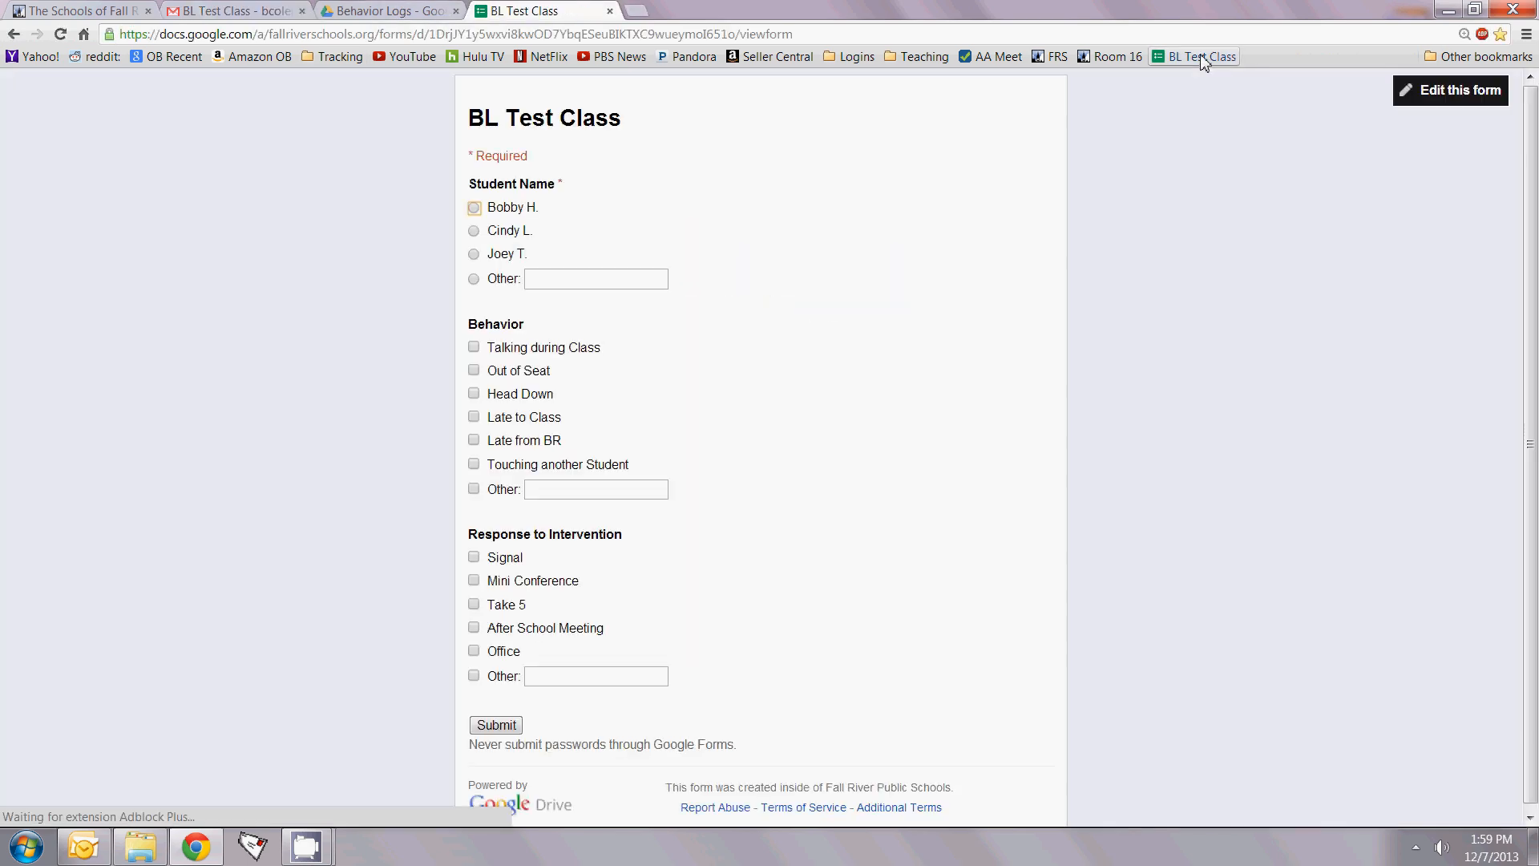
left_click(474, 416)
left_click(475, 440)
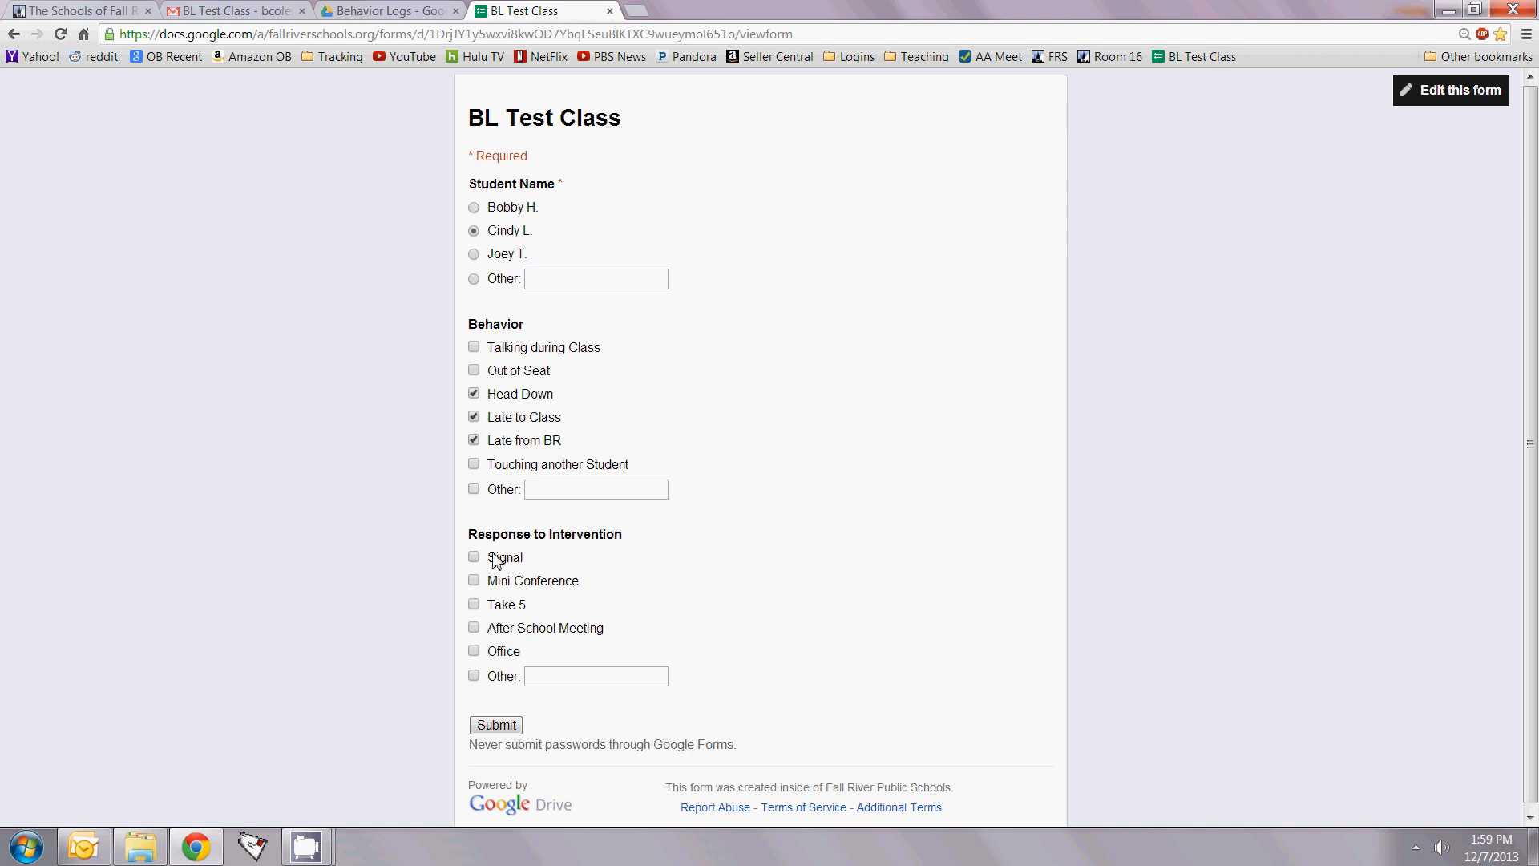
left_click(496, 726)
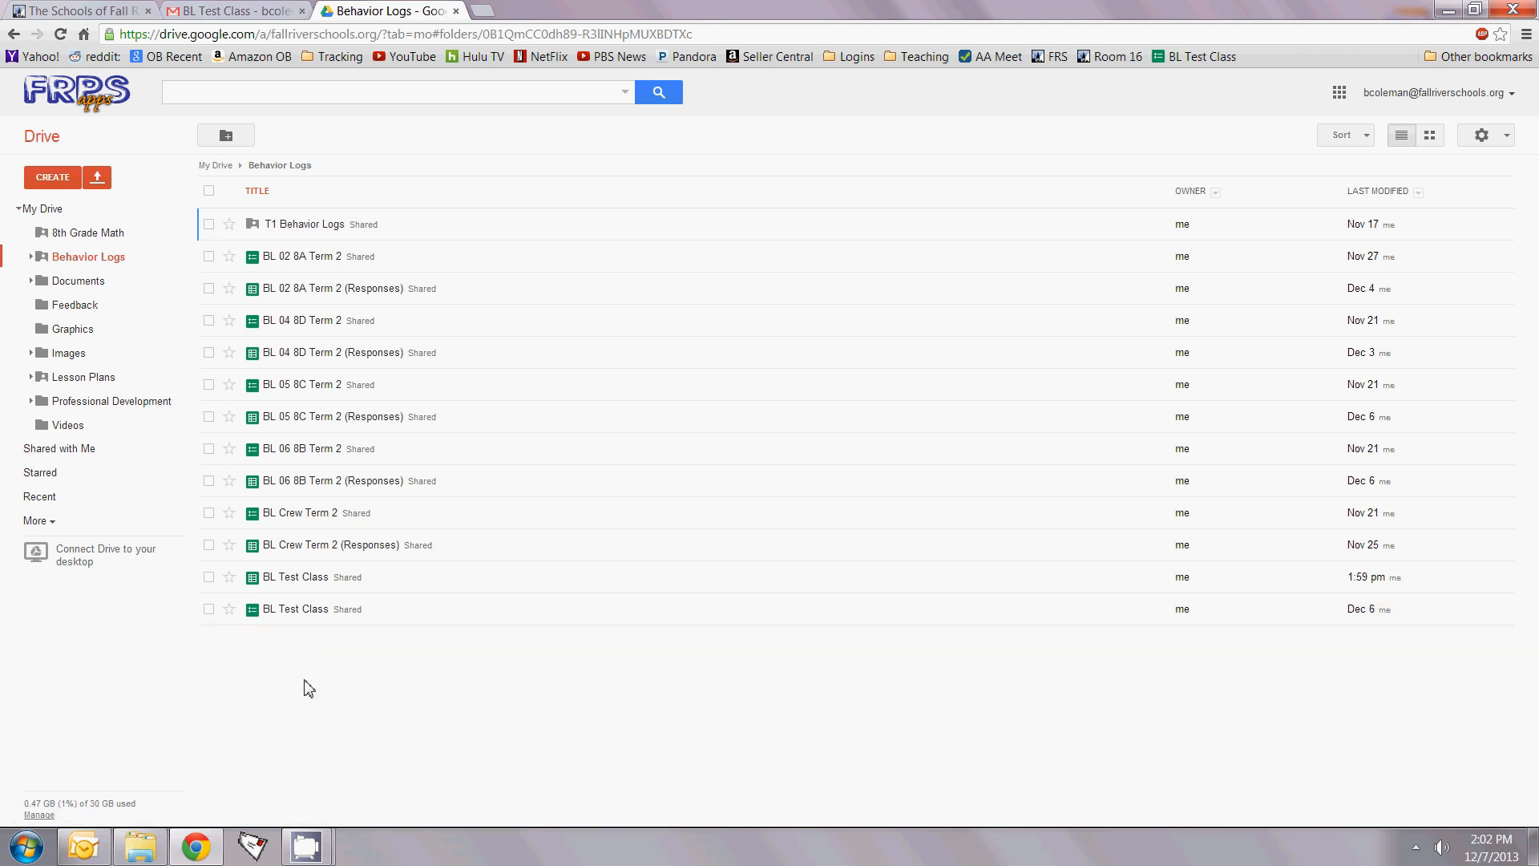
Step: Glance at the BL Test Class form editor, then open the BL Test Class responses spreadsheet from Behavior Logs
left_click(309, 611)
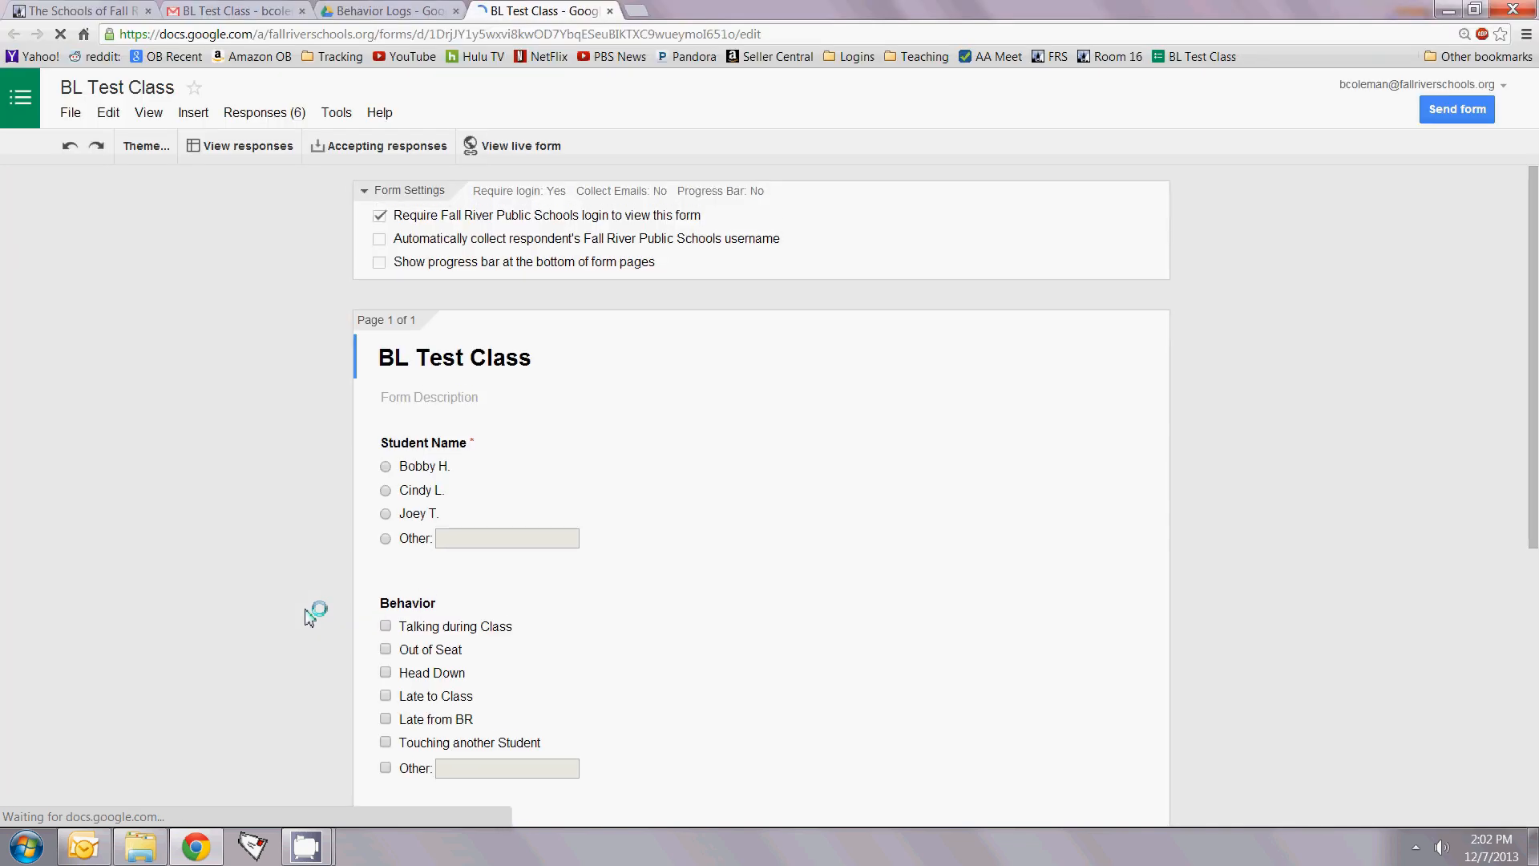
left_click(609, 11)
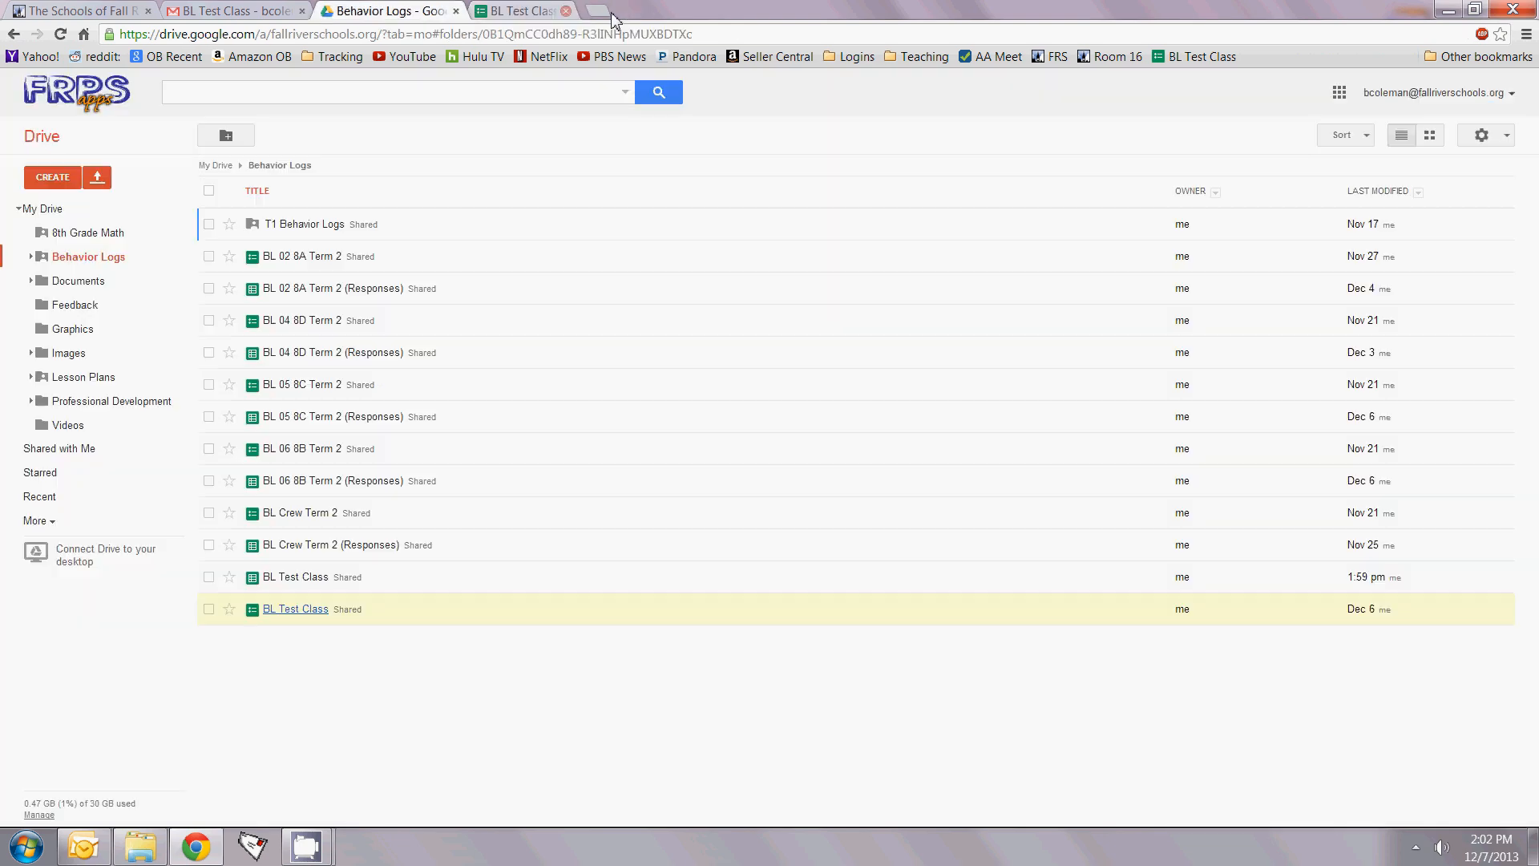
left_click(292, 578)
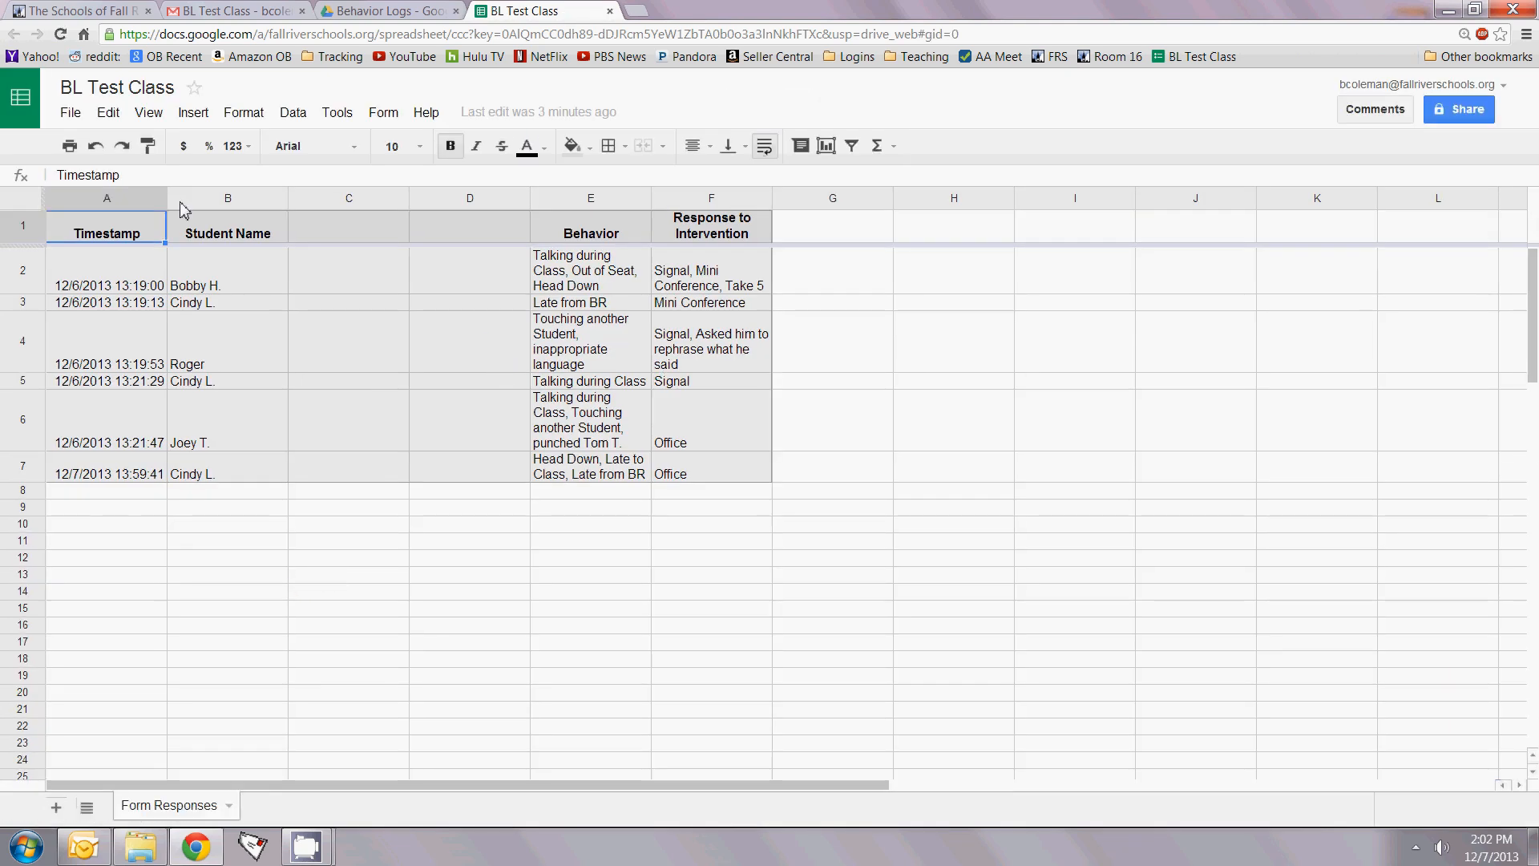
Step: Duplicate the responses spreadsheet through File > Make a copy, keeping the name 'Copy of BL Test Class'
left_click(72, 113)
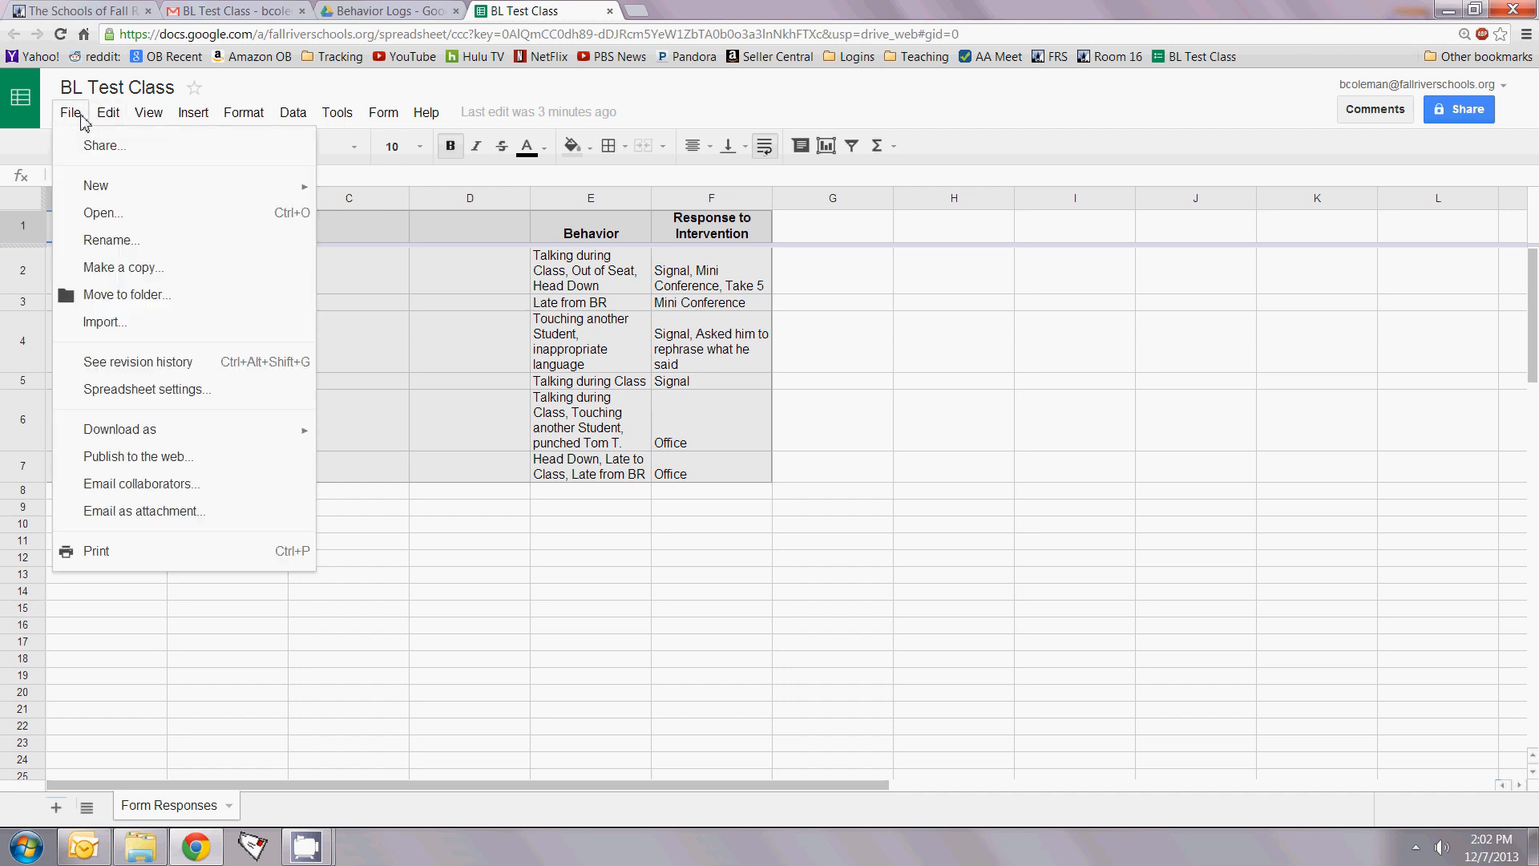
left_click(110, 271)
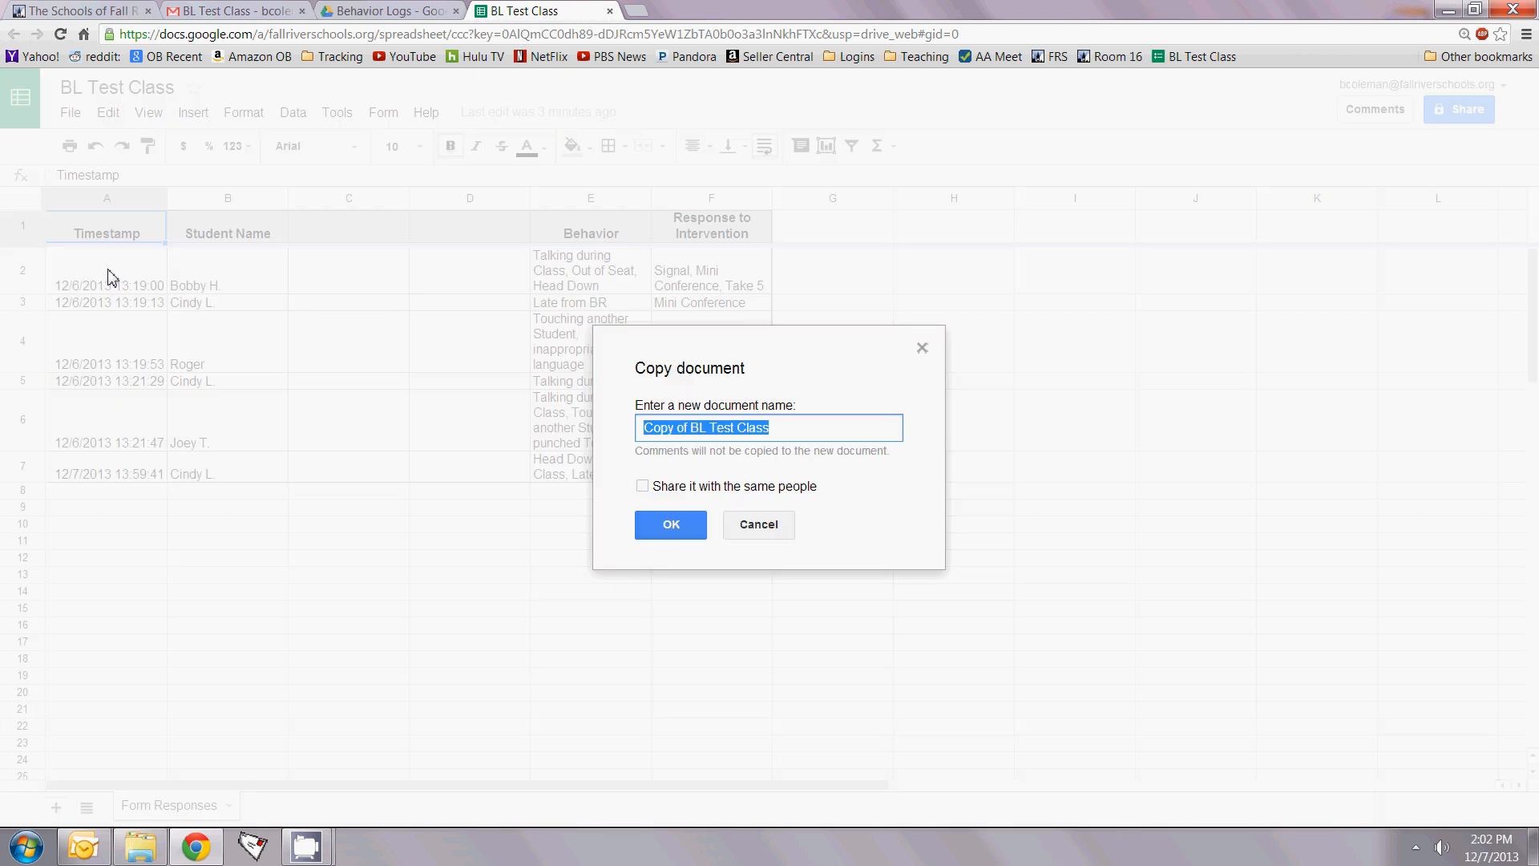
left_click(687, 533)
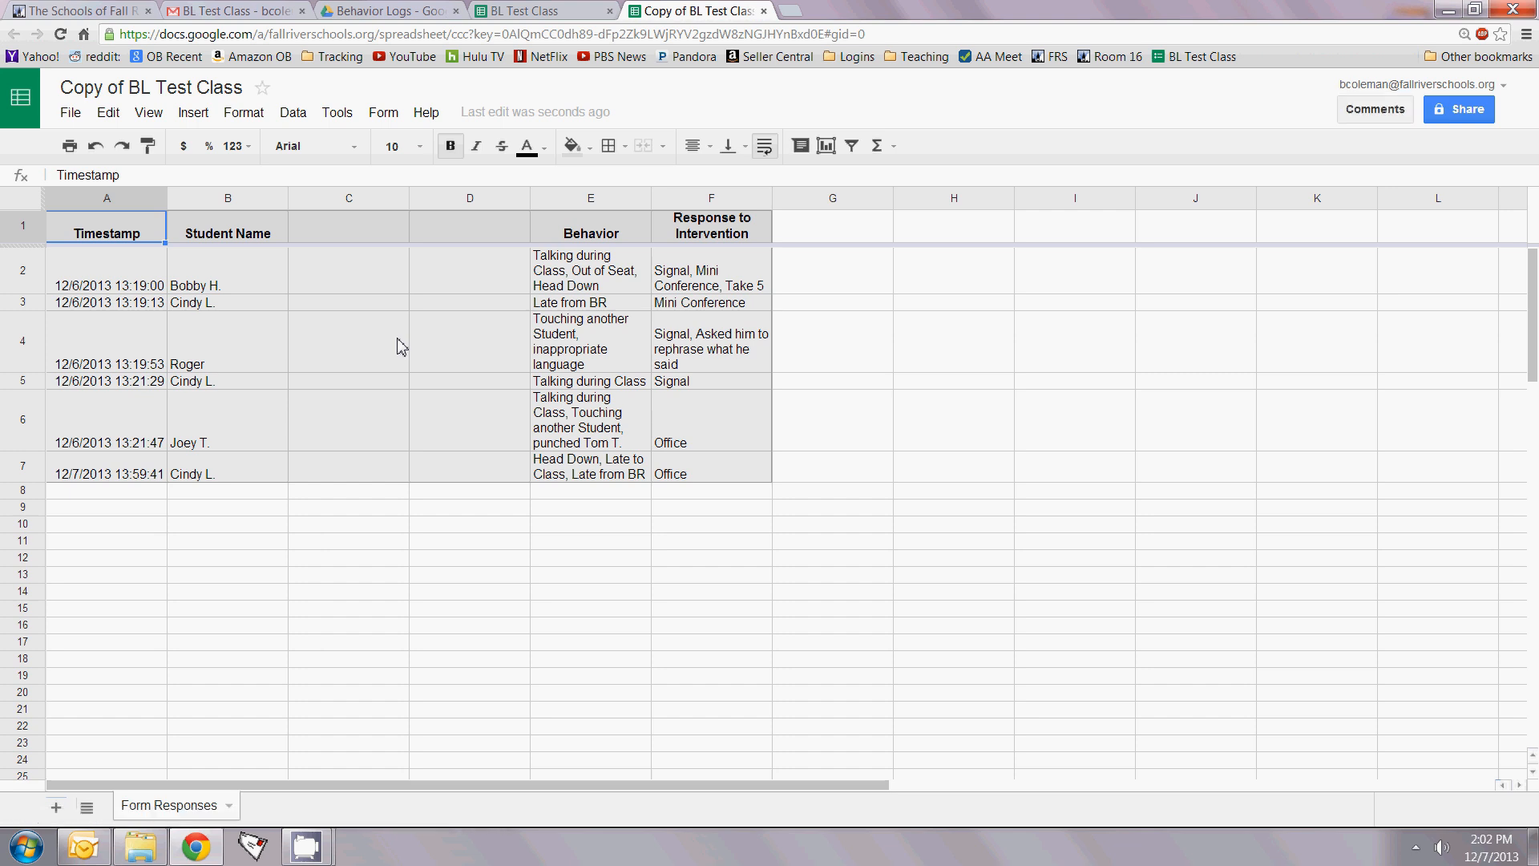
Step: Look over the Form menu options and try selecting the Student Name column in the copied sheet
left_click(388, 115)
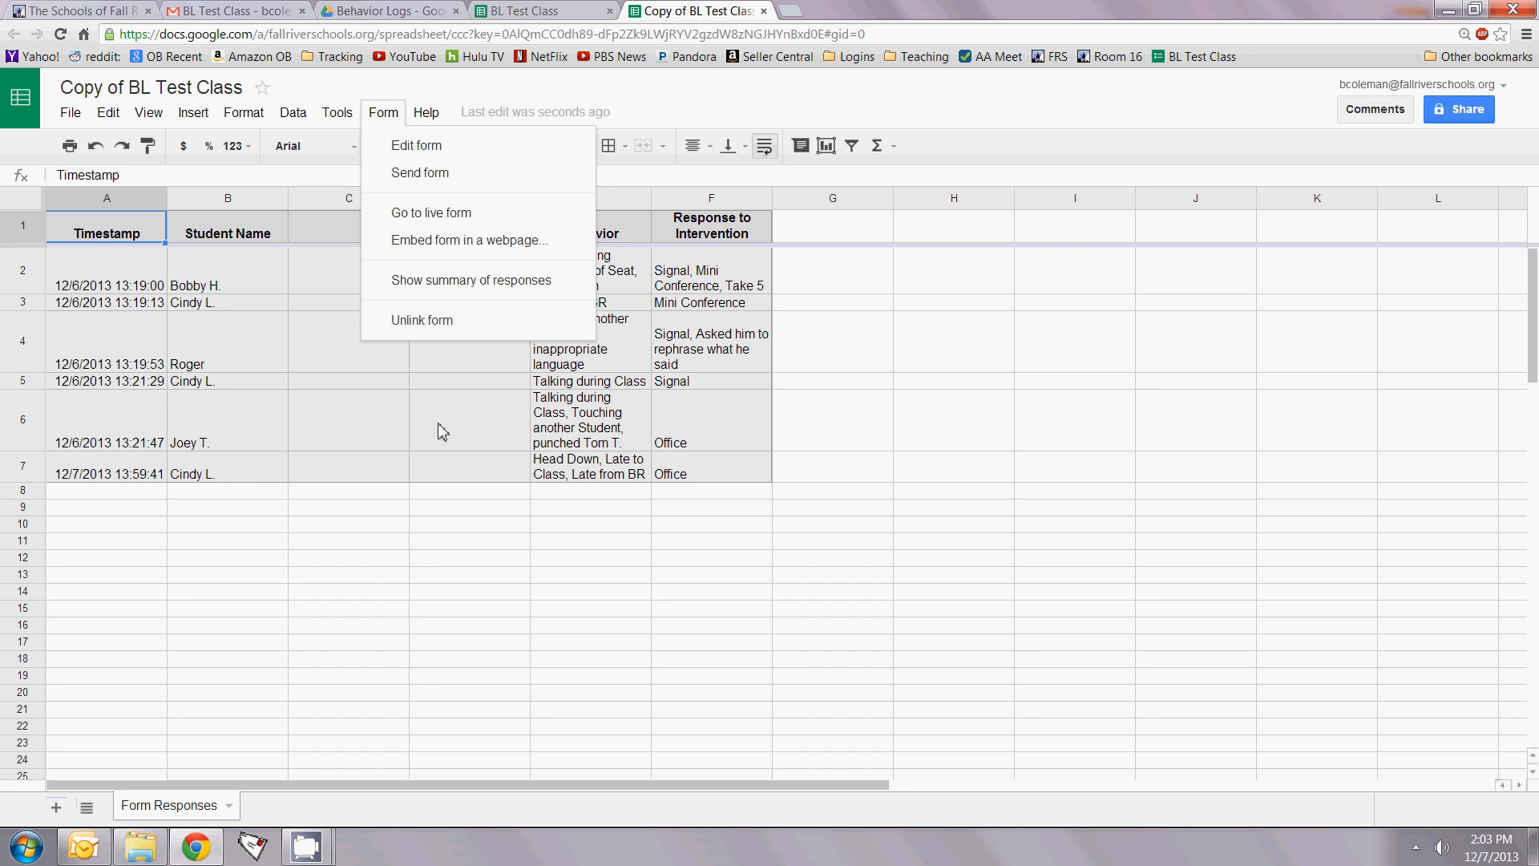
left_click(309, 508)
left_click(276, 443)
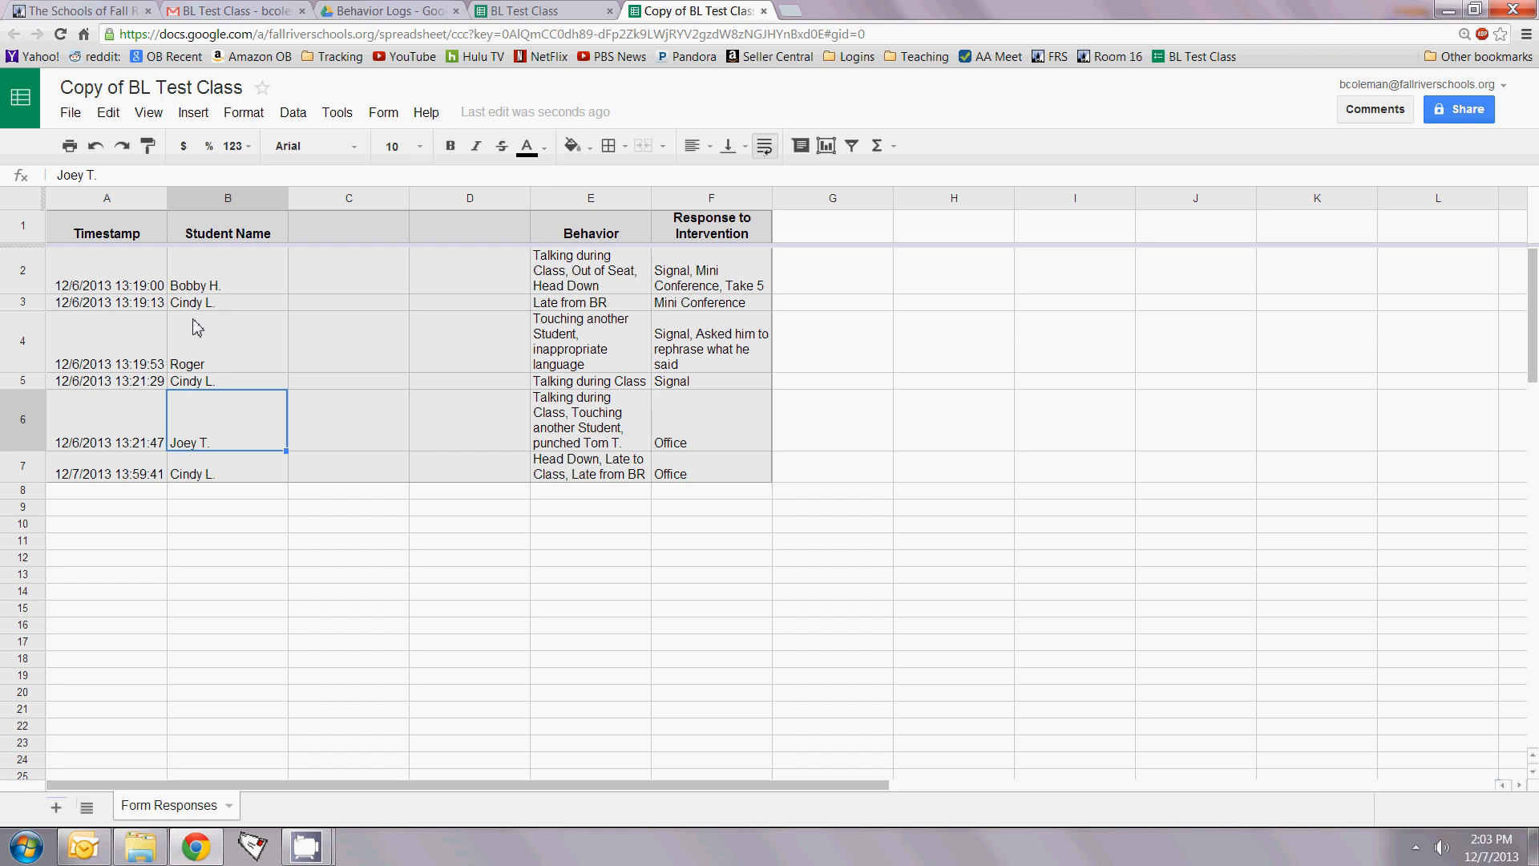
left_click(206, 234)
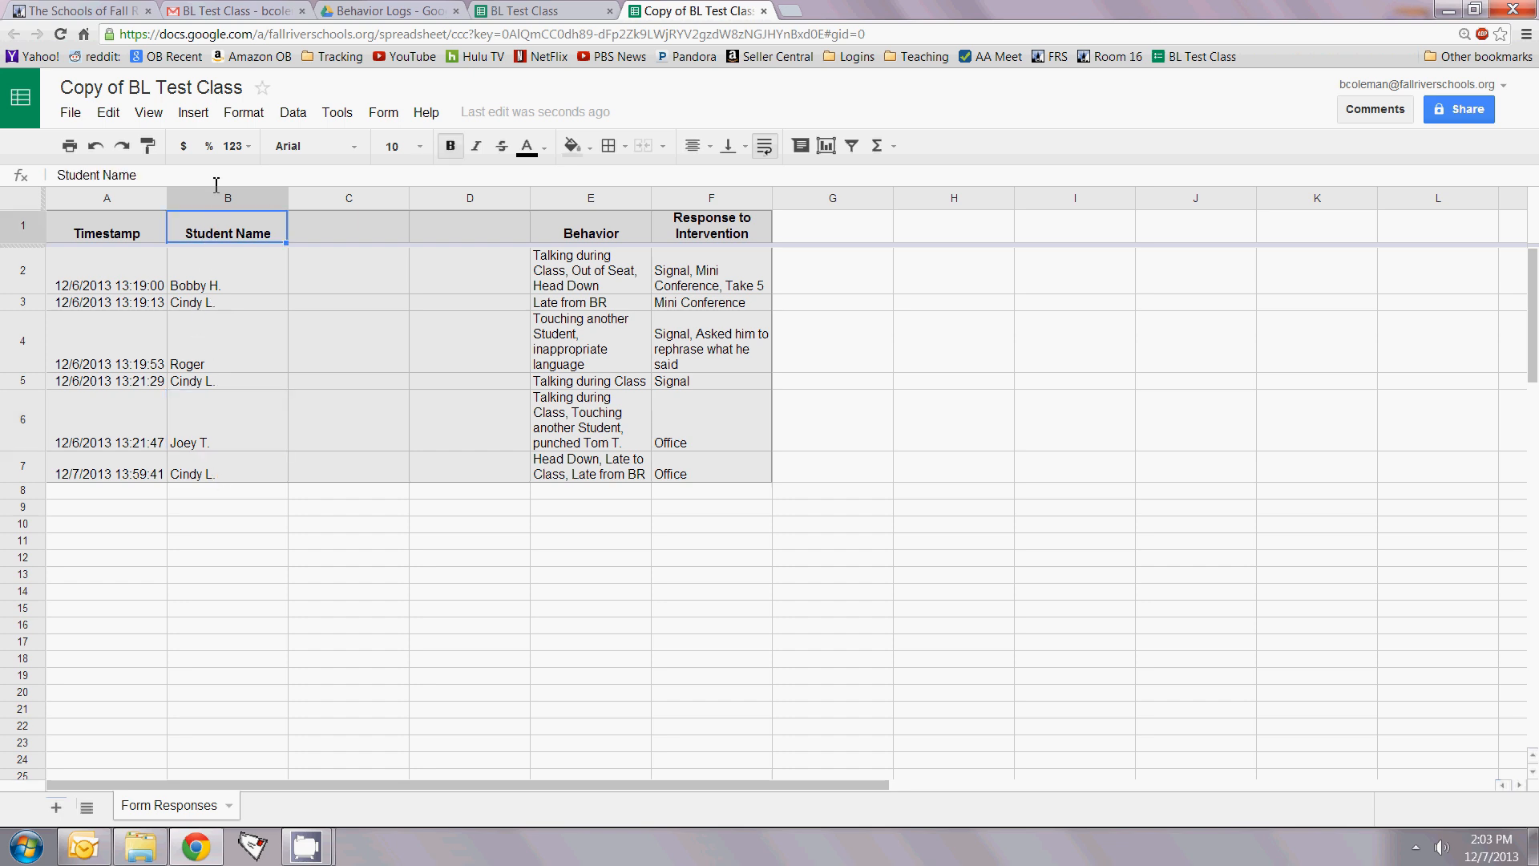
left_click(217, 193)
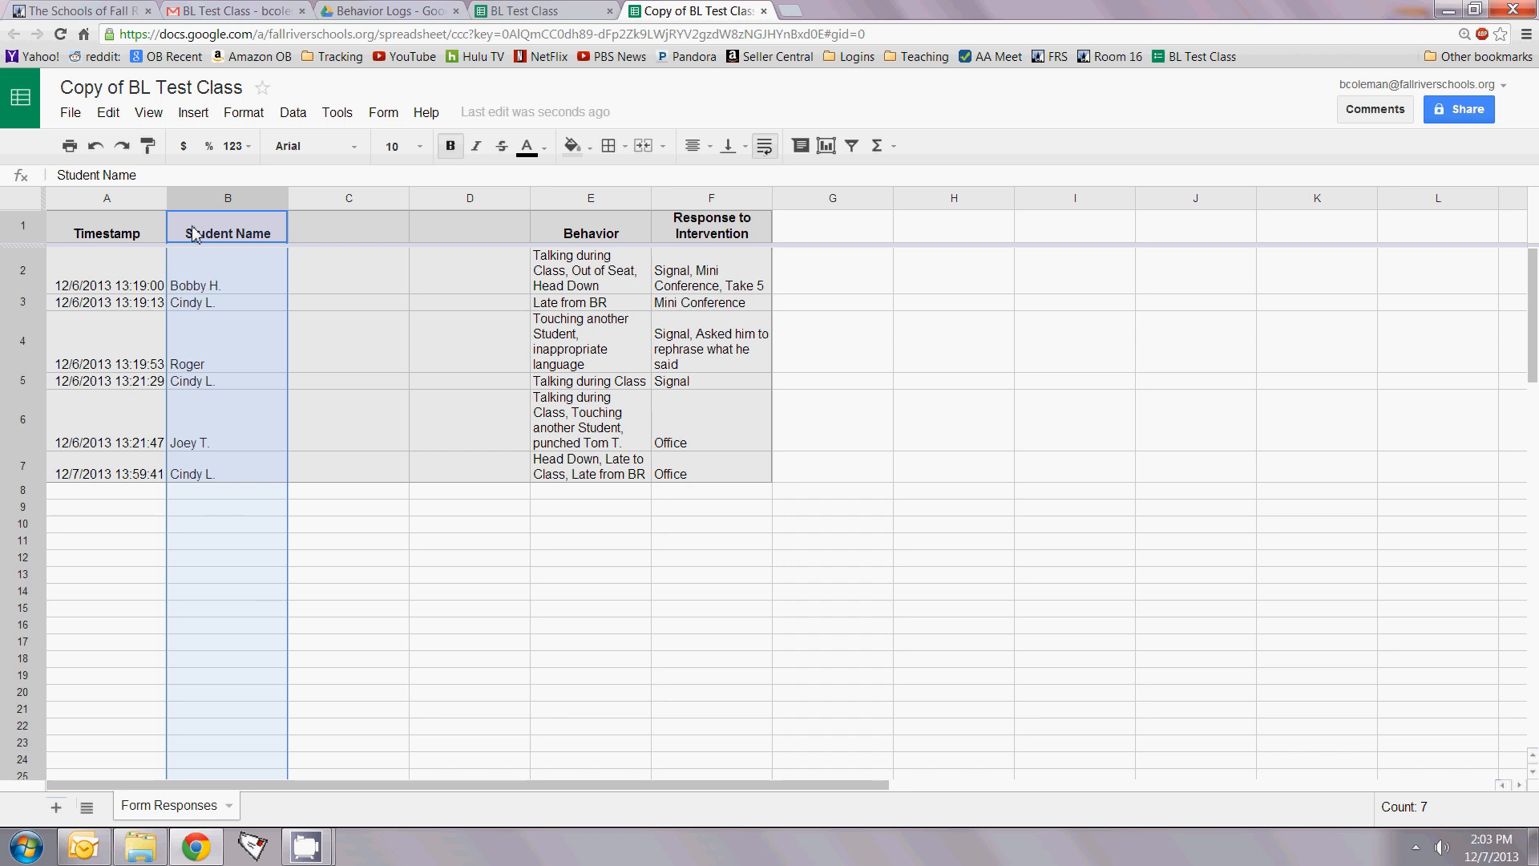
left_click(441, 625)
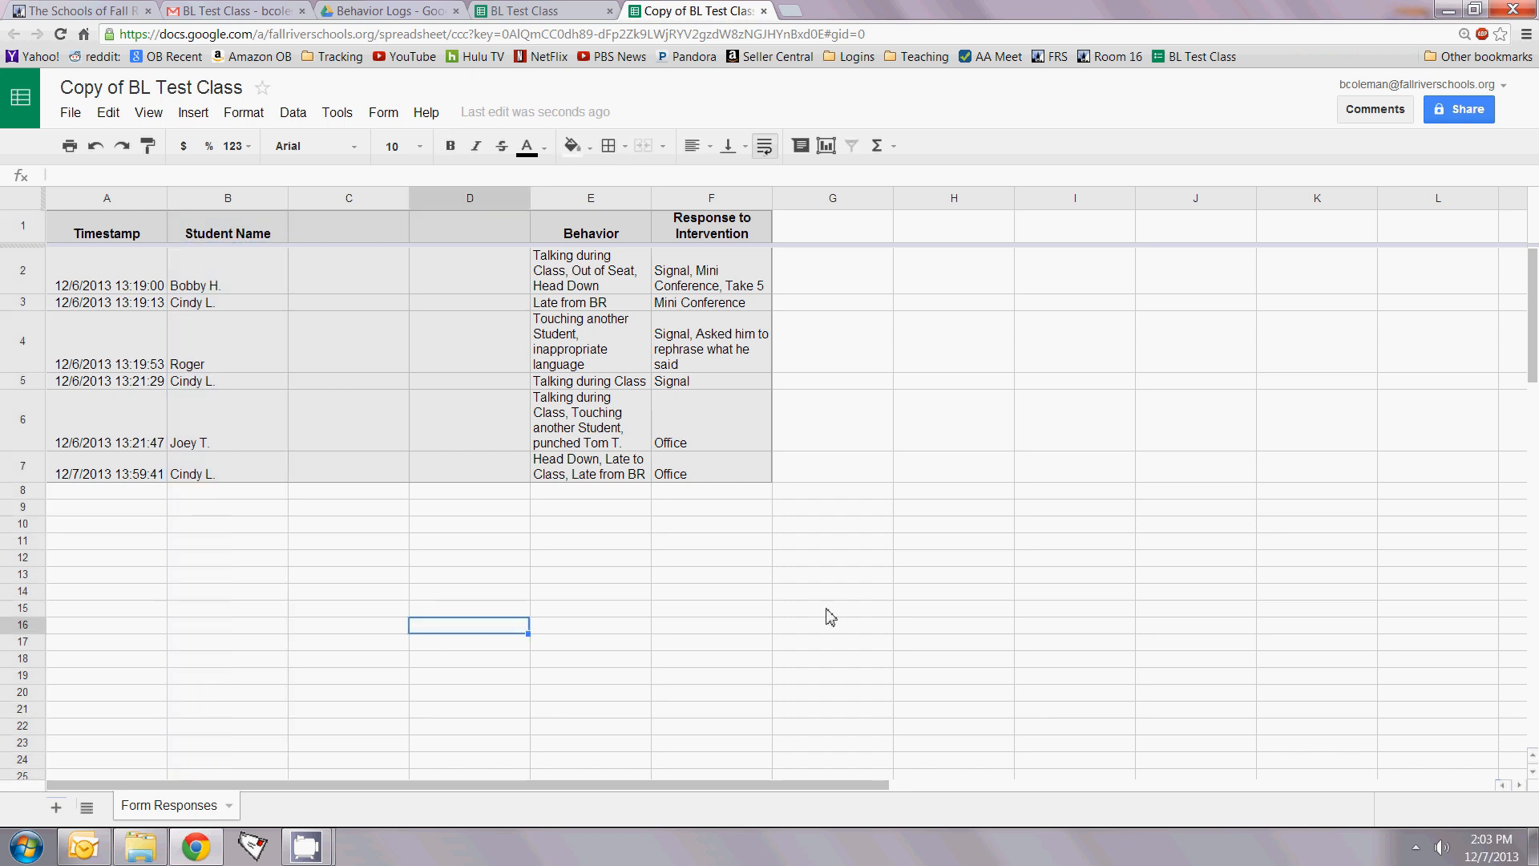
Step: Check the Data sorting options for the Student Name column, then bring the Form menu back up
left_click(384, 112)
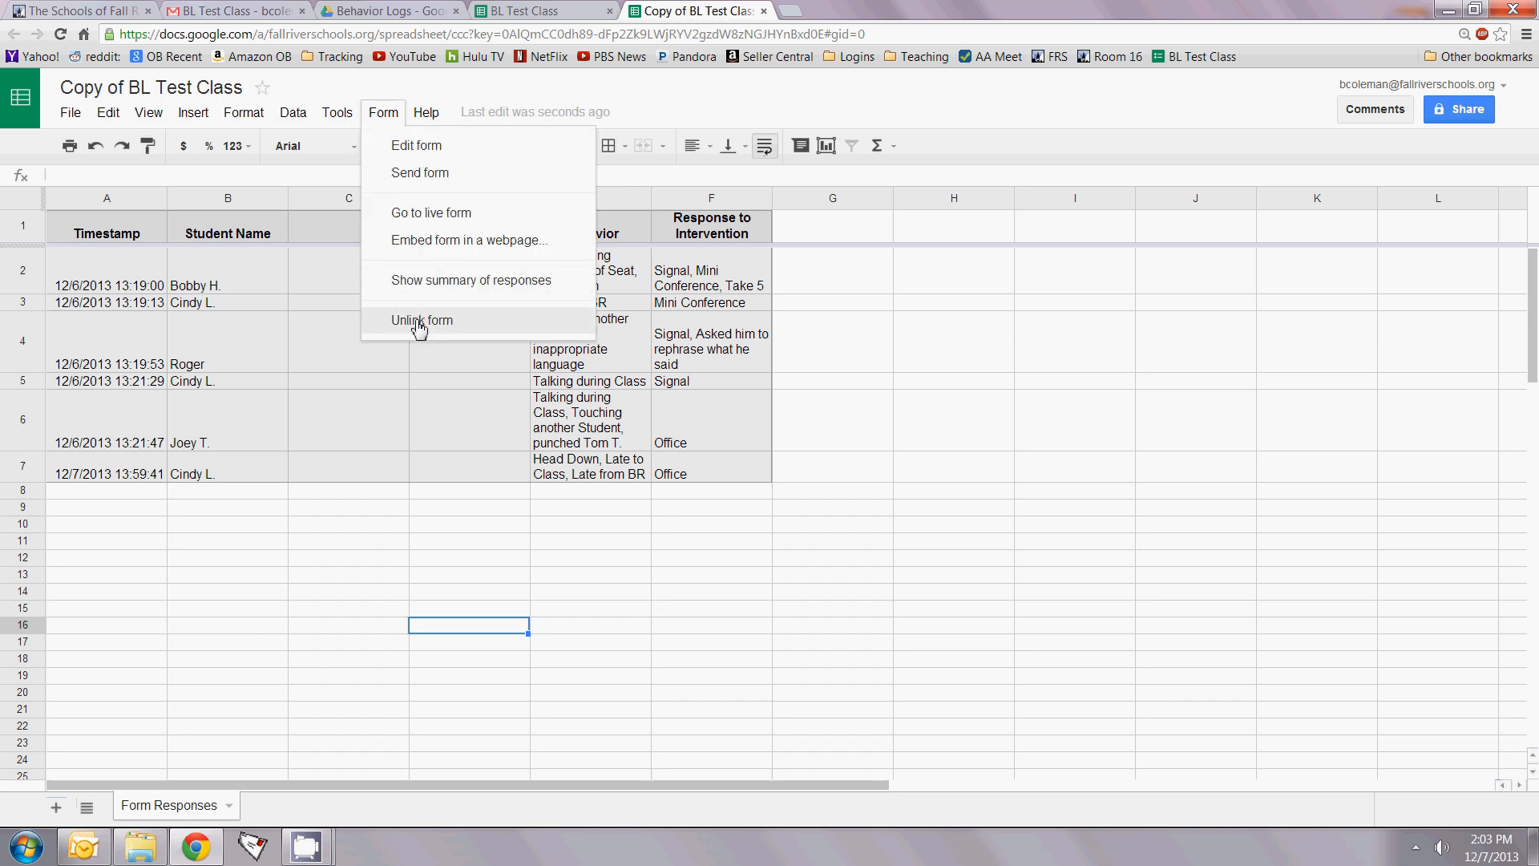
left_click(339, 609)
left_click(210, 202)
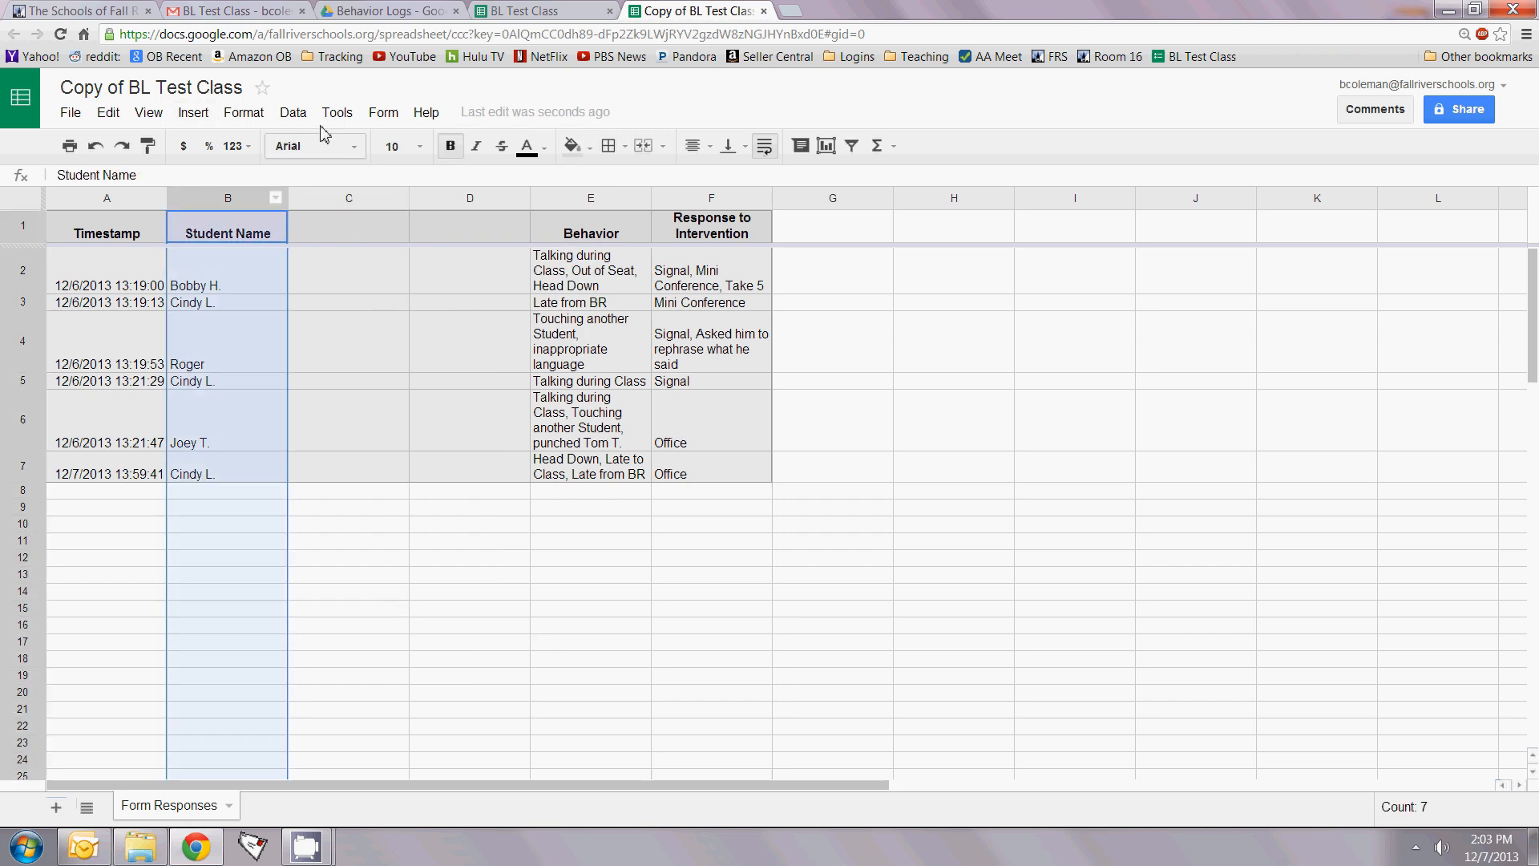
left_click(305, 116)
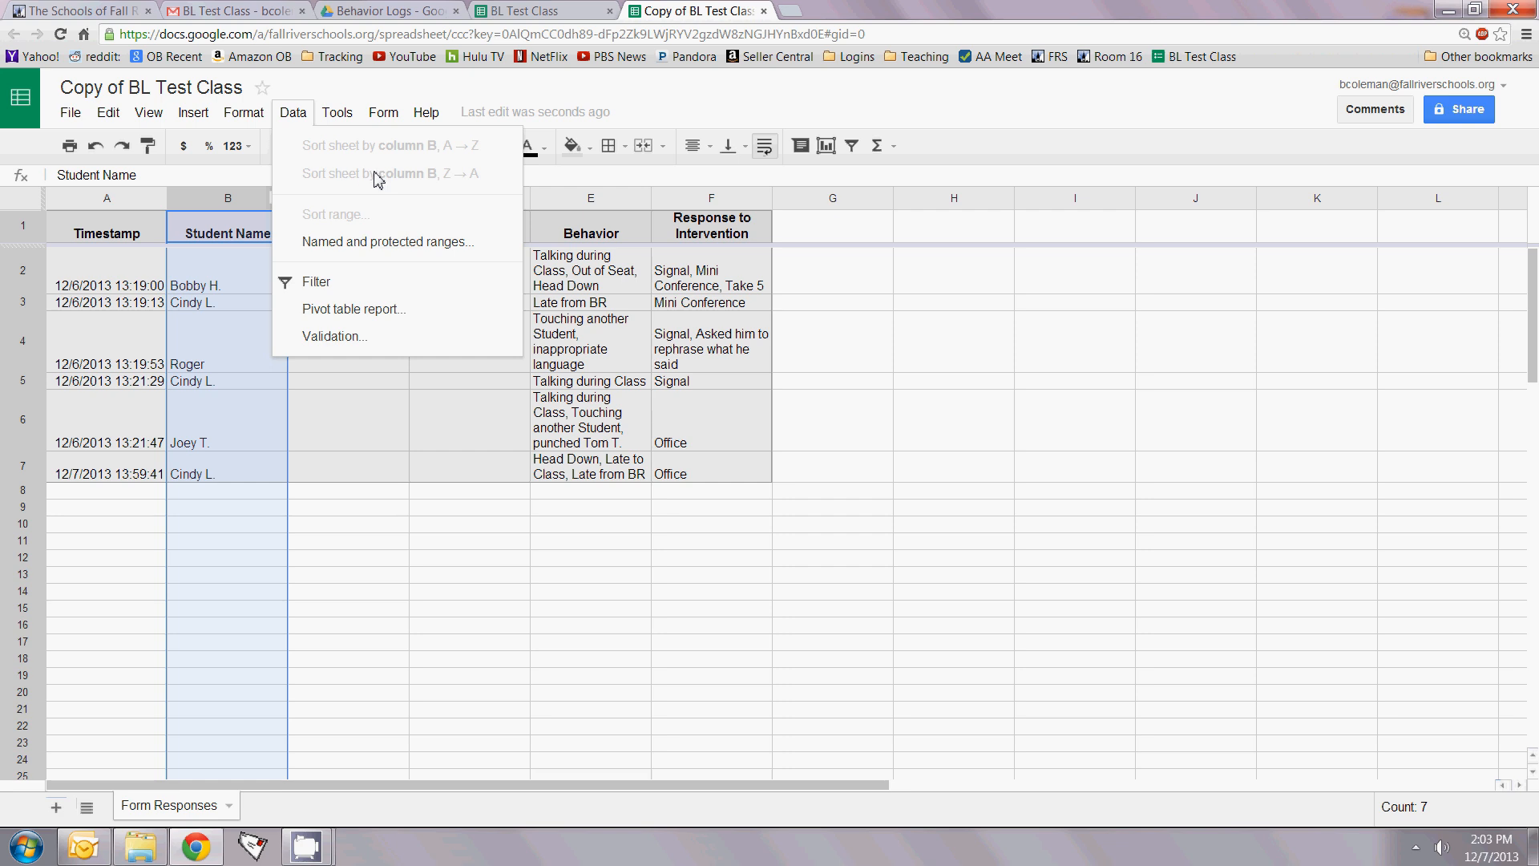
left_click(401, 543)
left_click(385, 114)
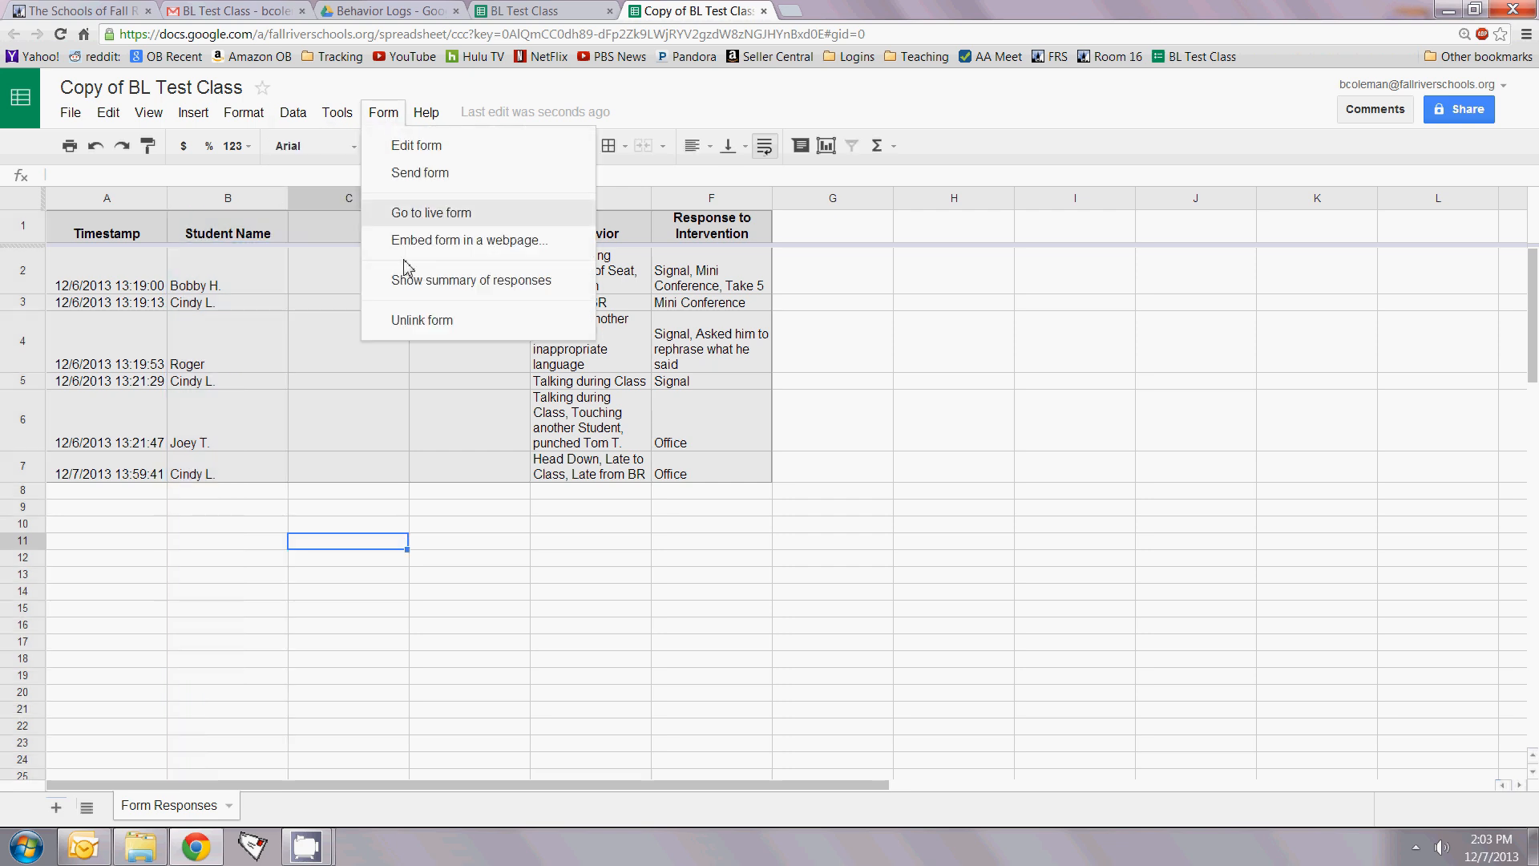
Step: Unlink the form from Copy of BL Test Class and confirm the Heads up! warning
left_click(409, 323)
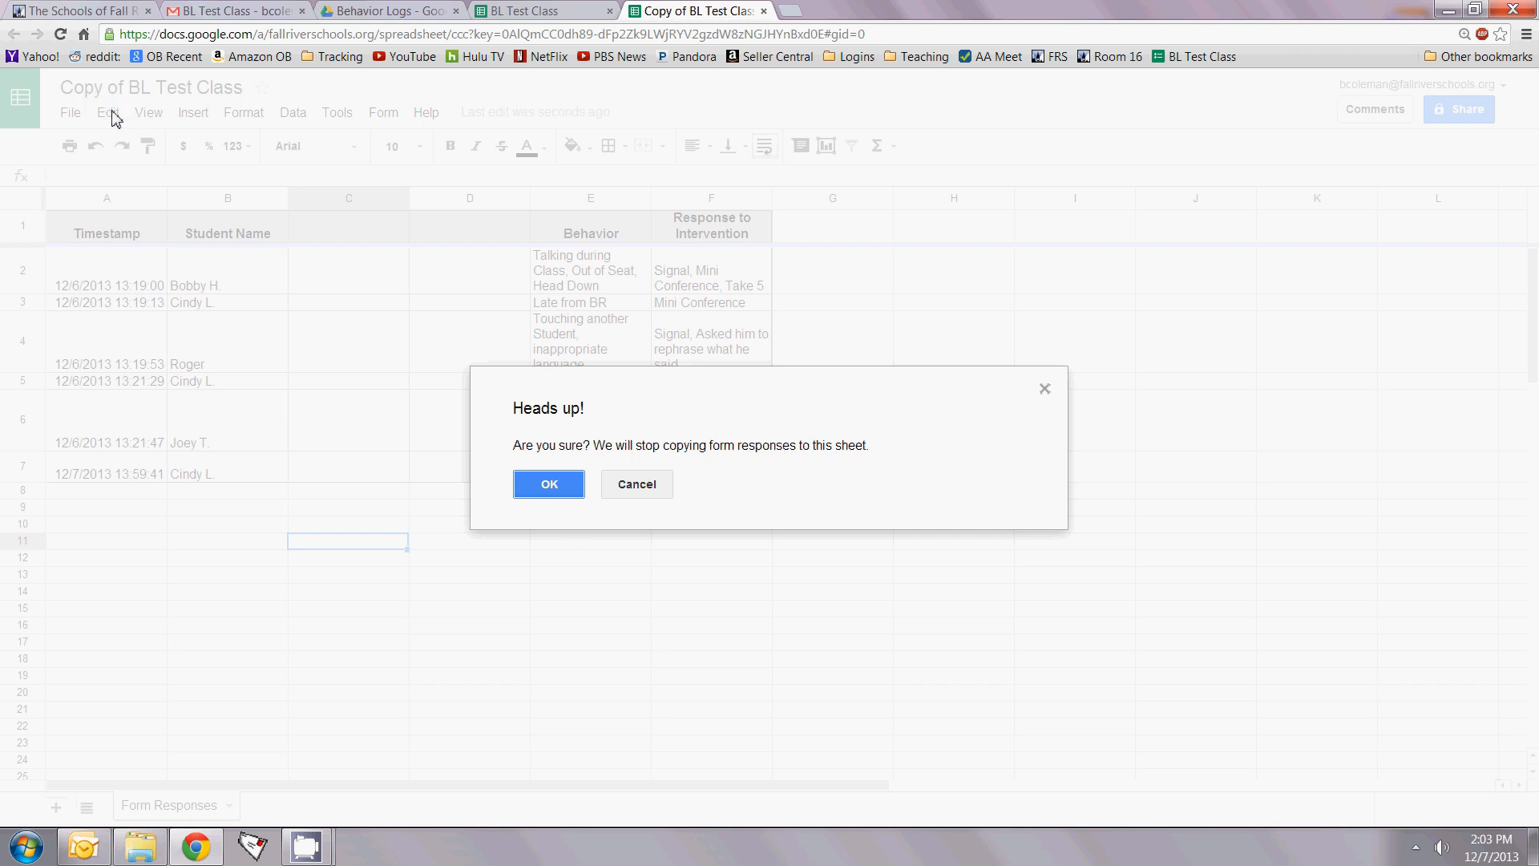
left_click(538, 491)
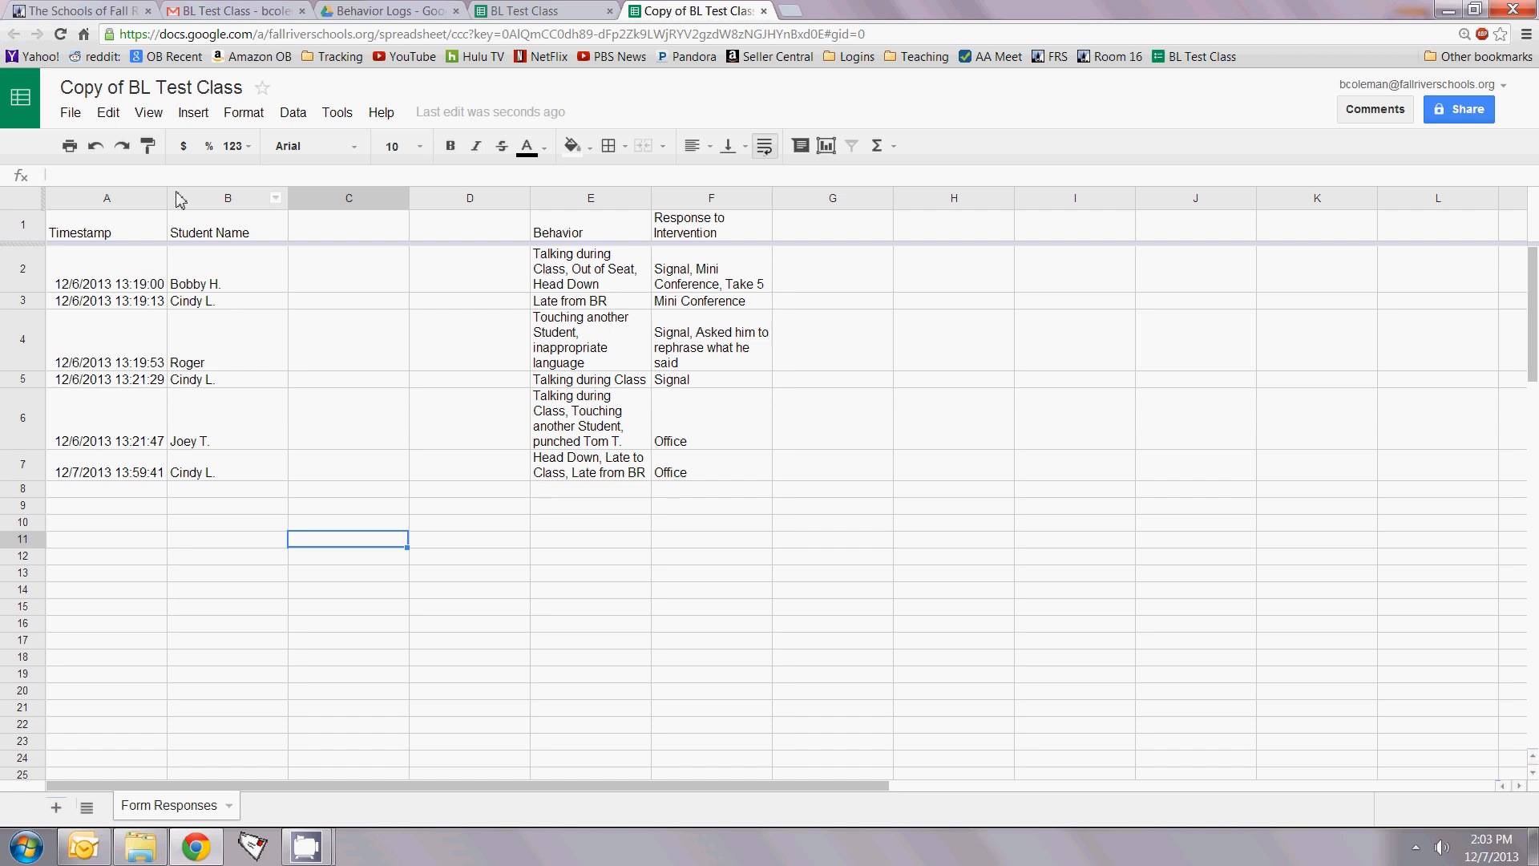
Step: Sort the sheet by column B (Student Name) from A to Z
left_click(228, 200)
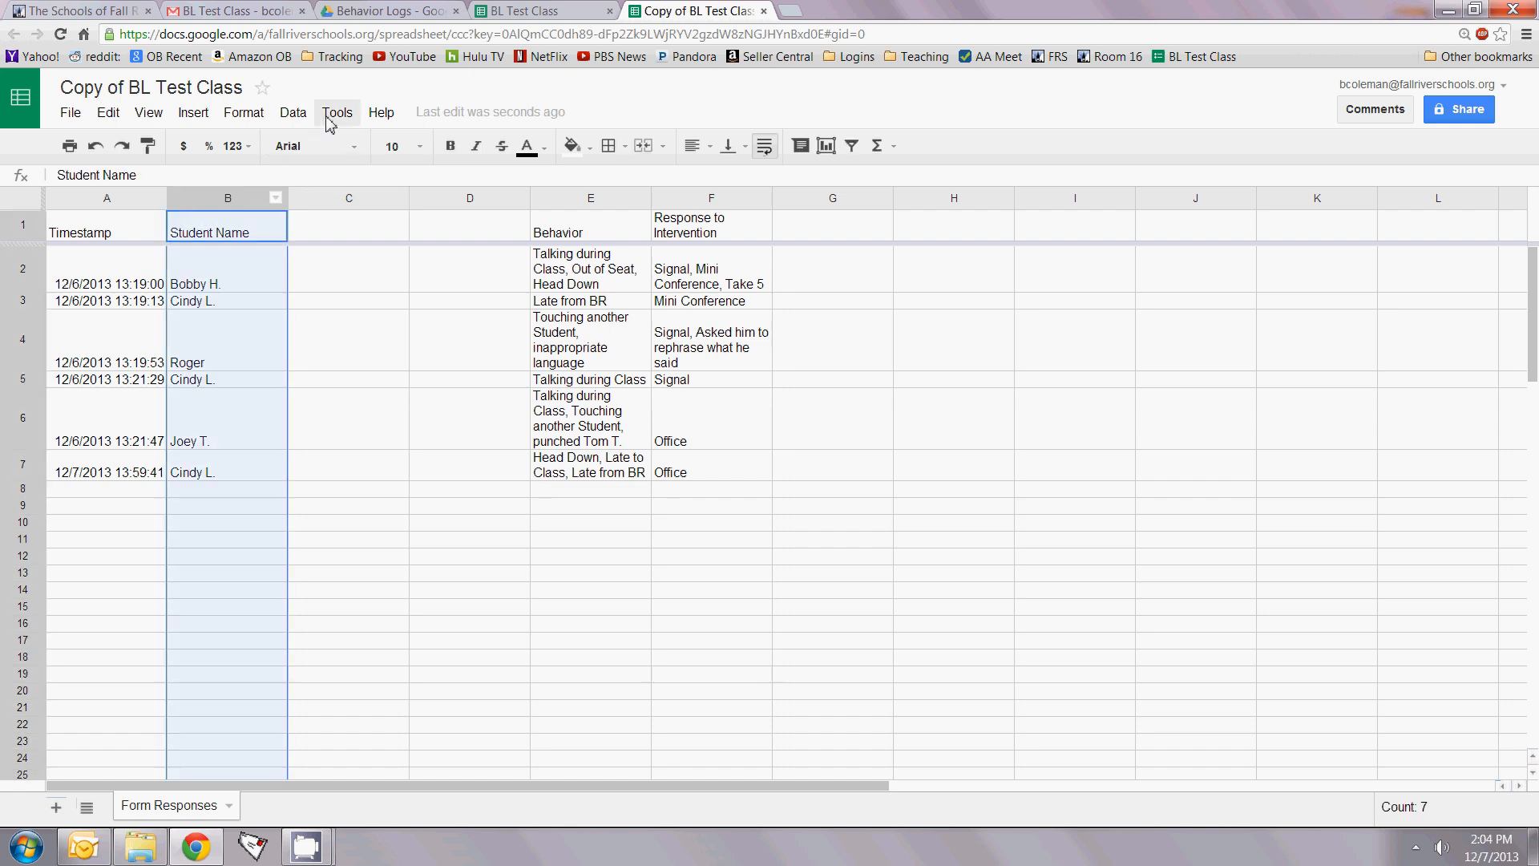
left_click(297, 114)
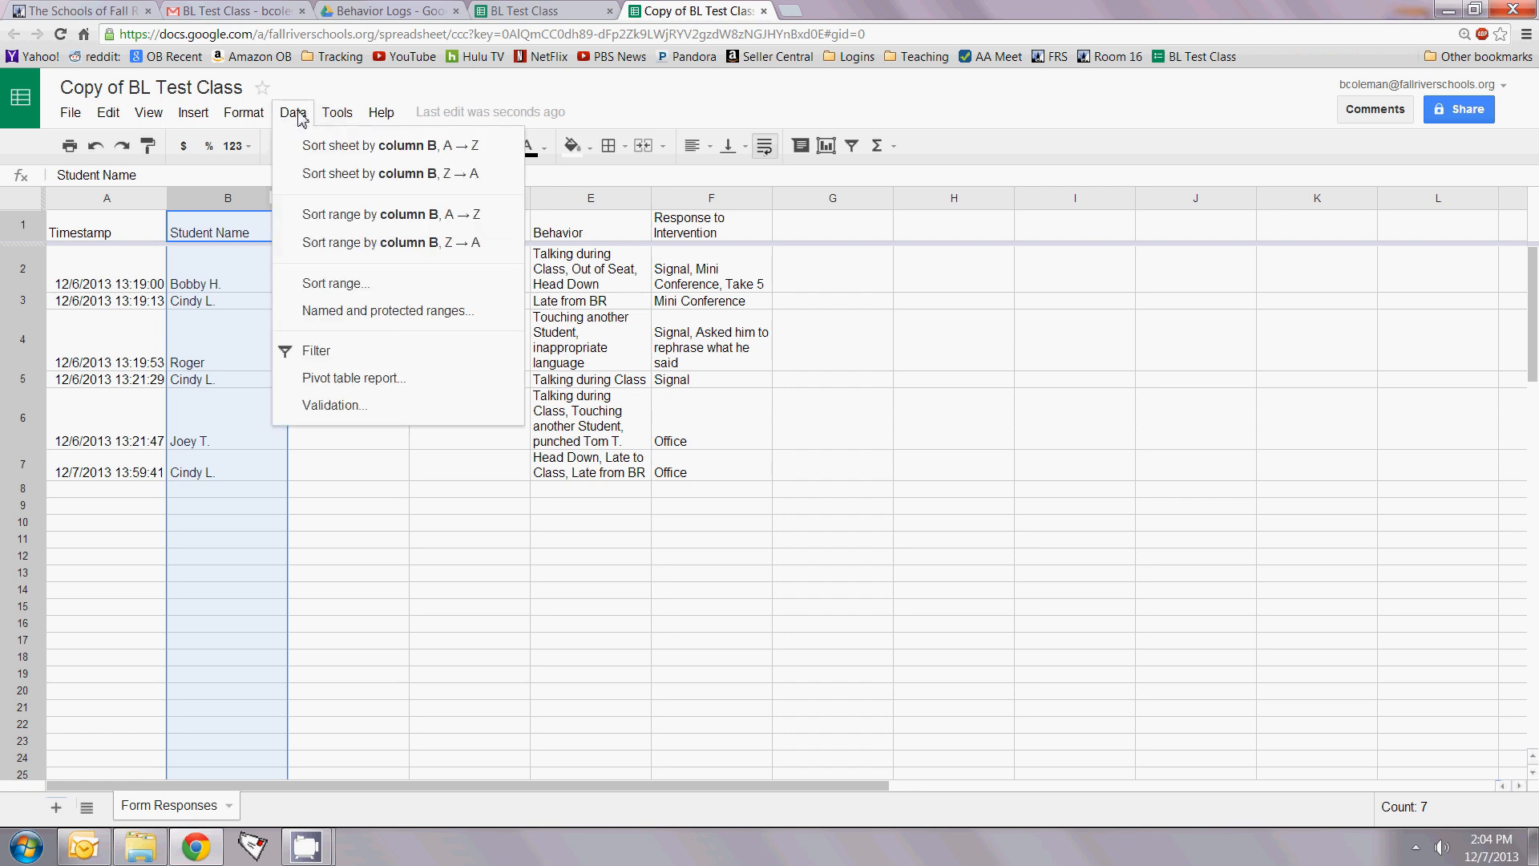
left_click(321, 146)
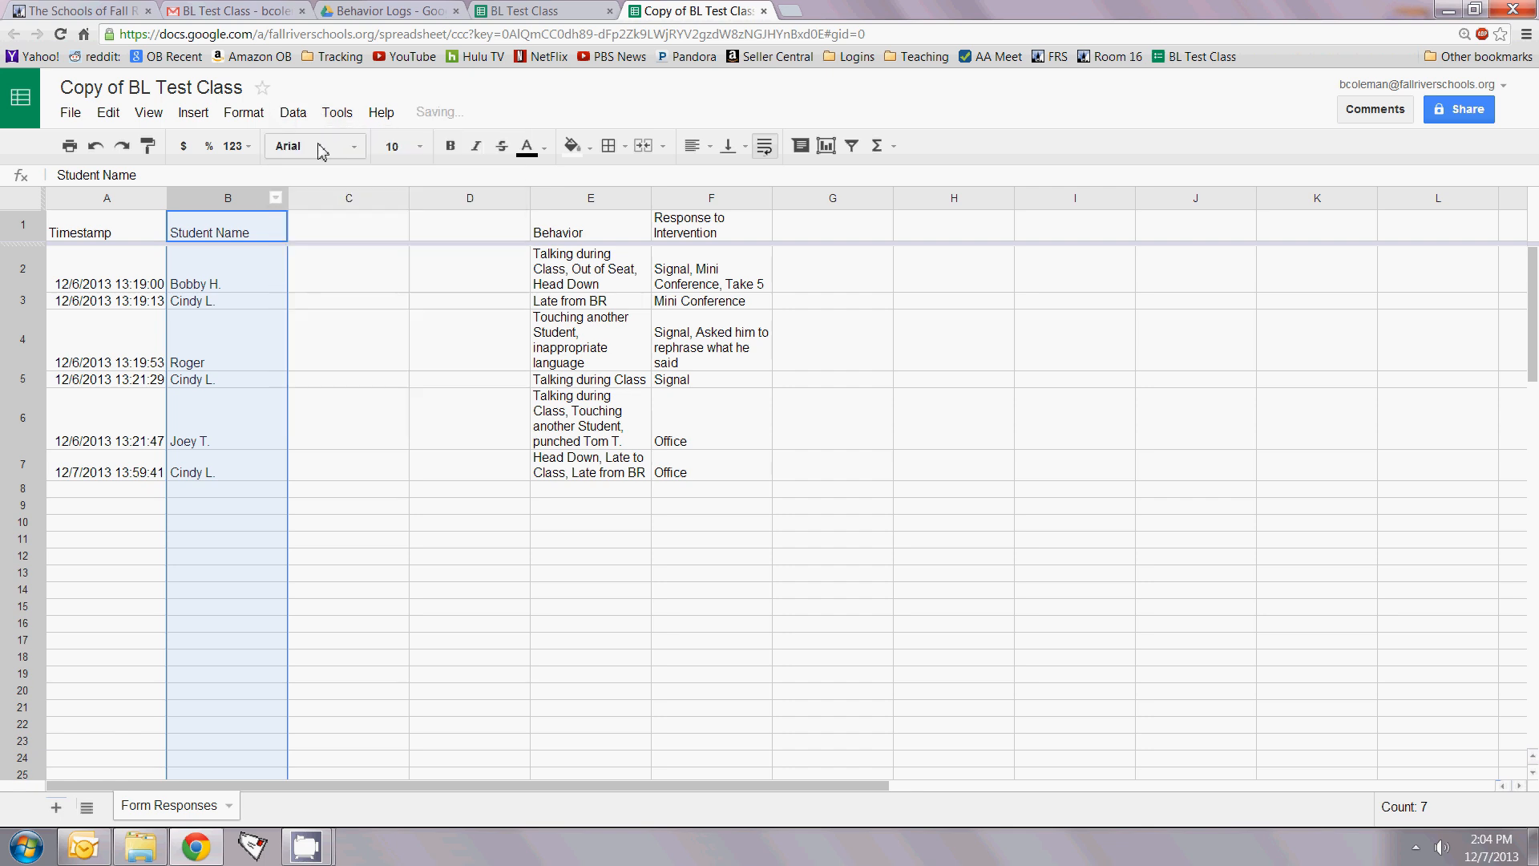
left_click(375, 580)
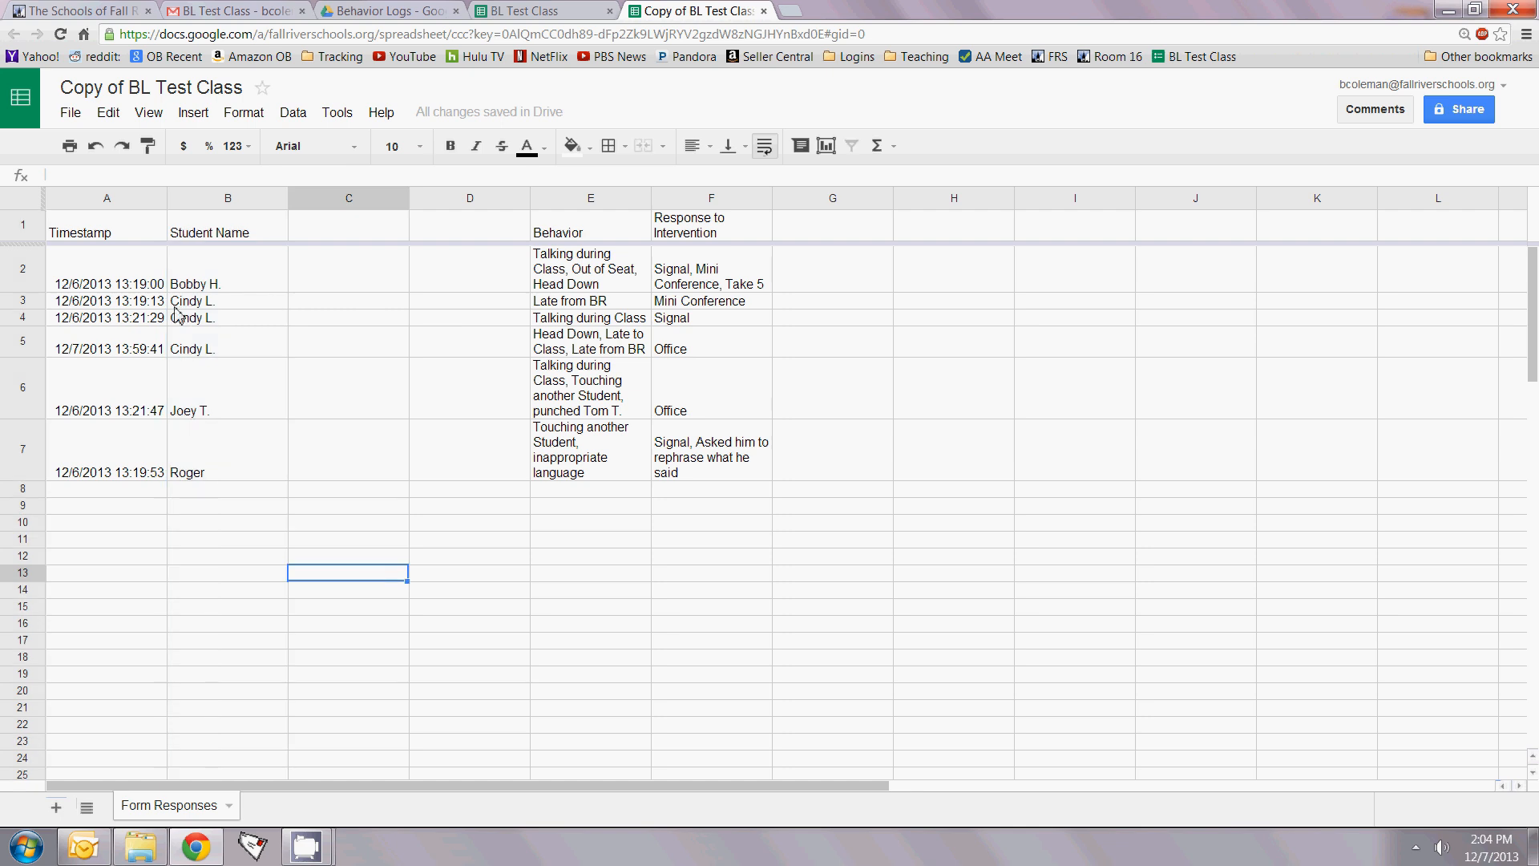
left_click_drag(90, 307, 735, 344)
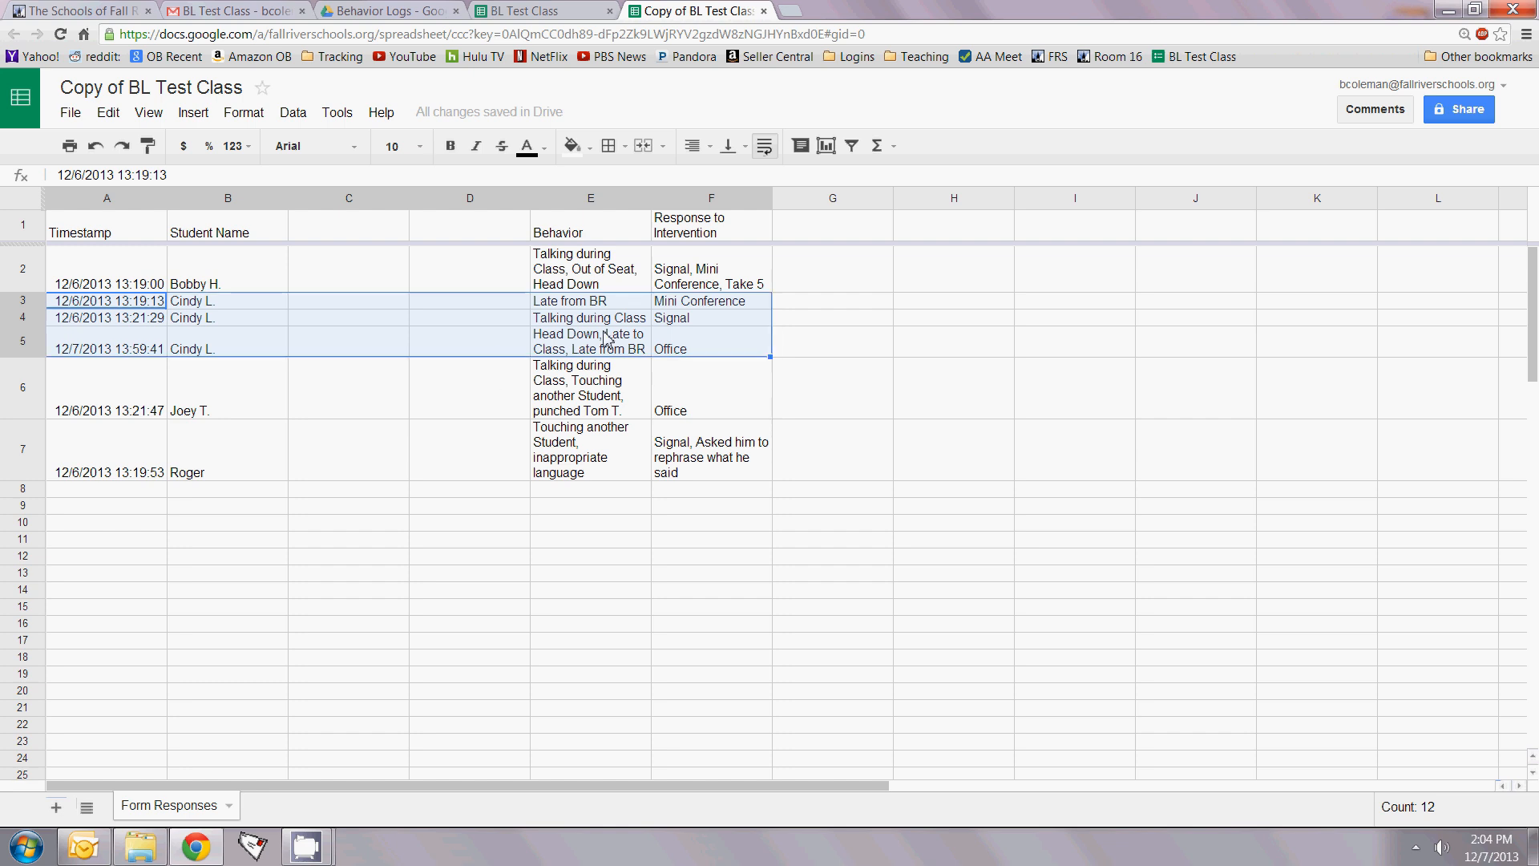
scroll(484, 361, "down", 5)
scroll(337, 400, "down", 8)
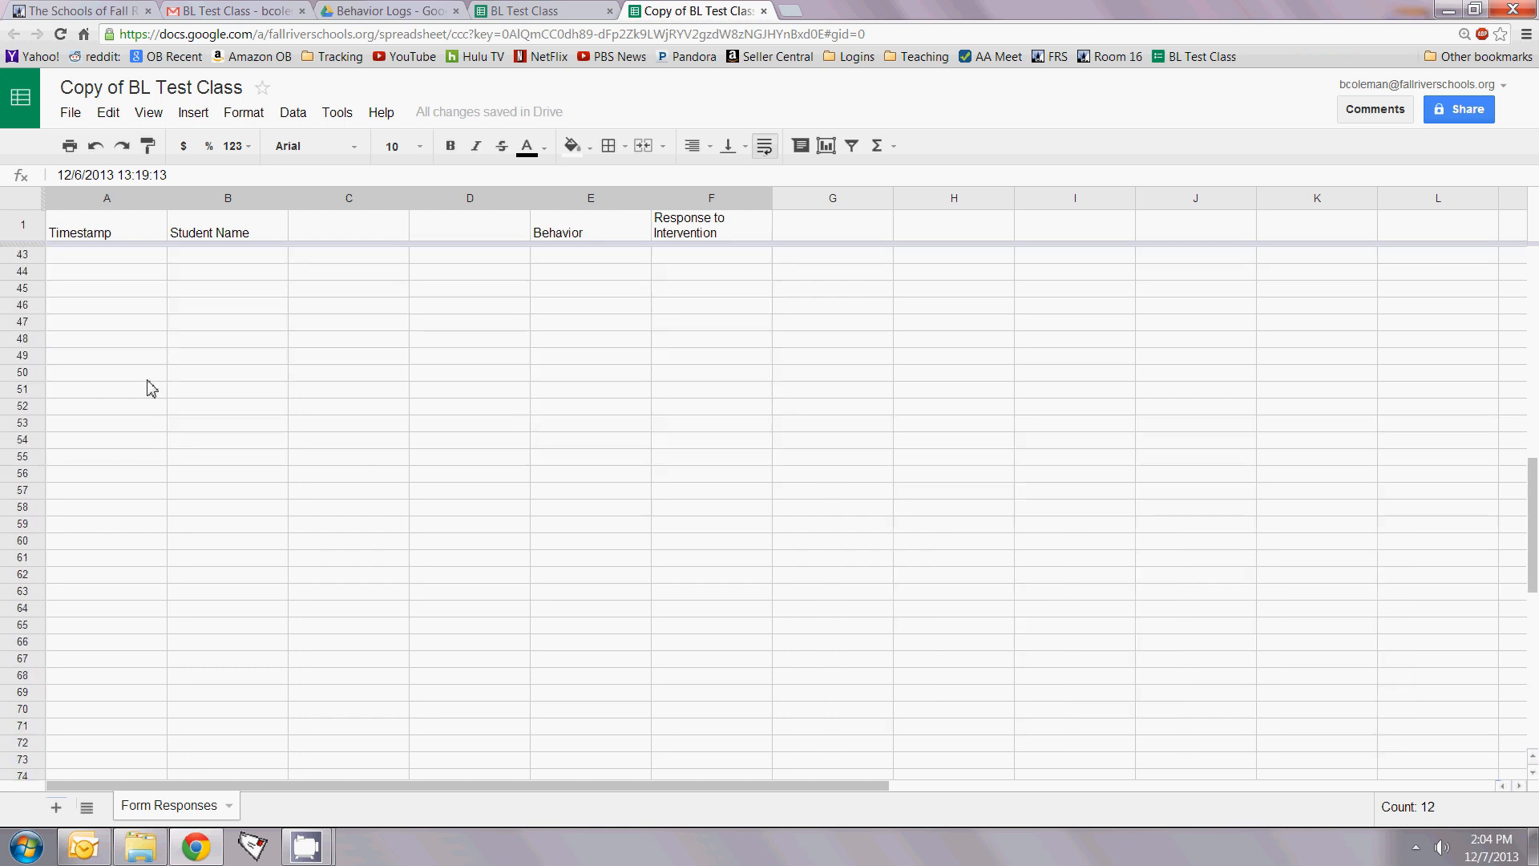
left_click_drag(52, 393, 990, 742)
left_click(552, 595)
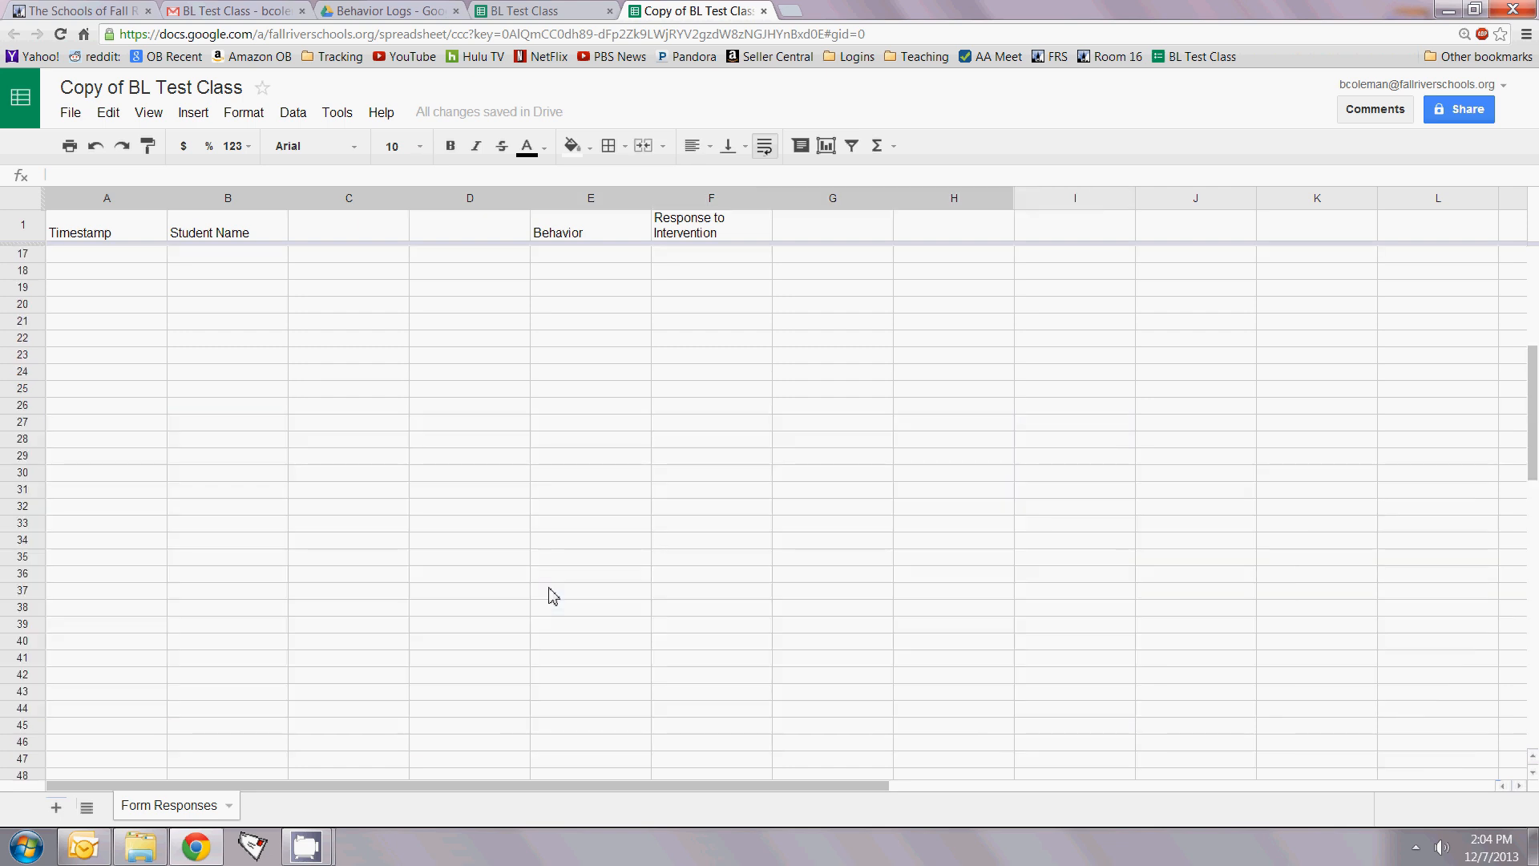
scroll(551, 595, "up", 10)
left_click_drag(81, 378, 766, 467)
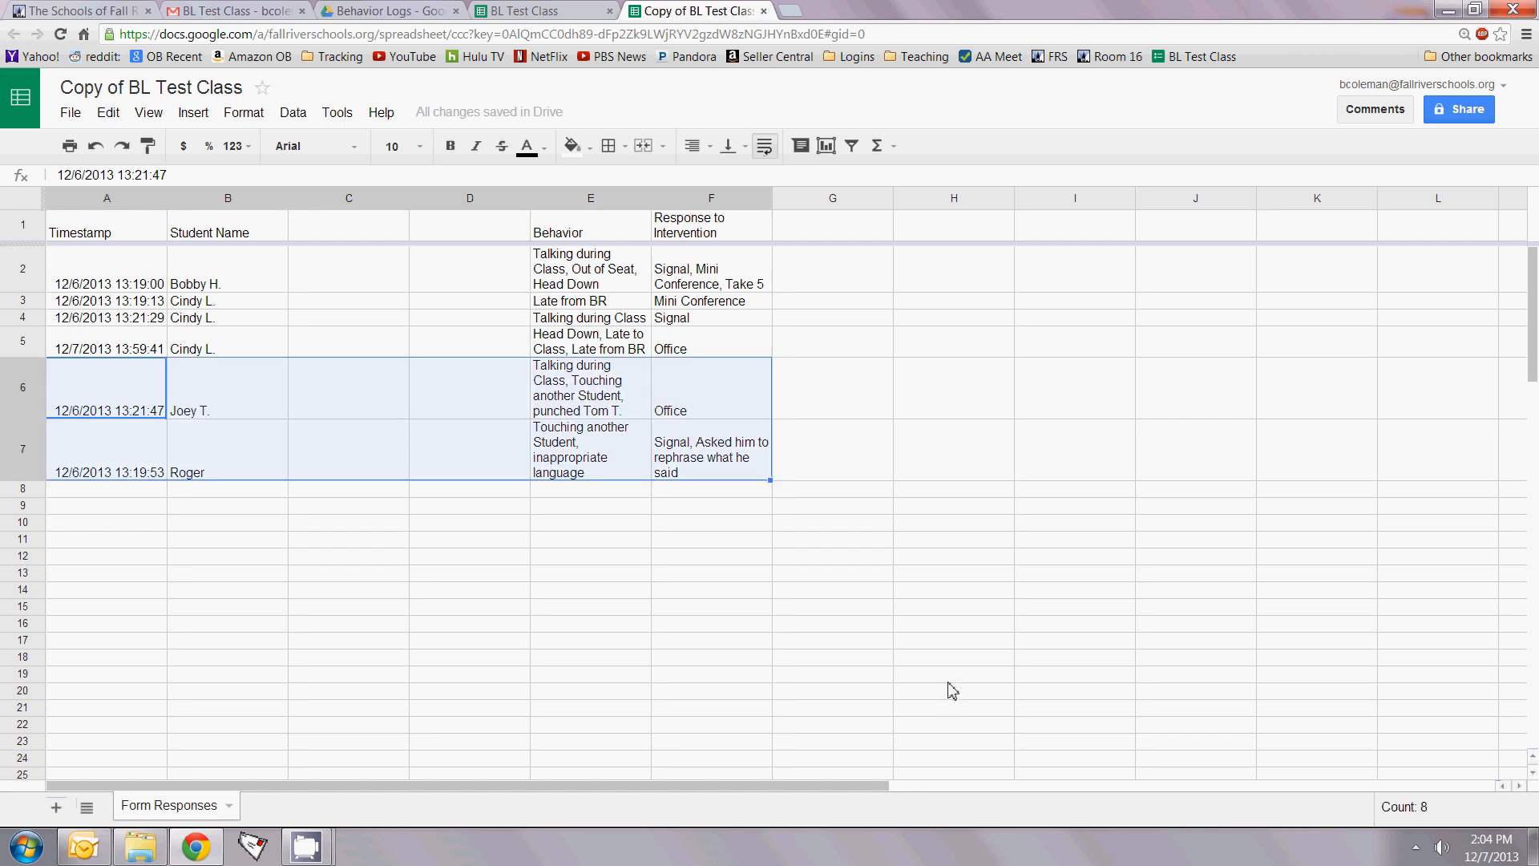
key("Delete")
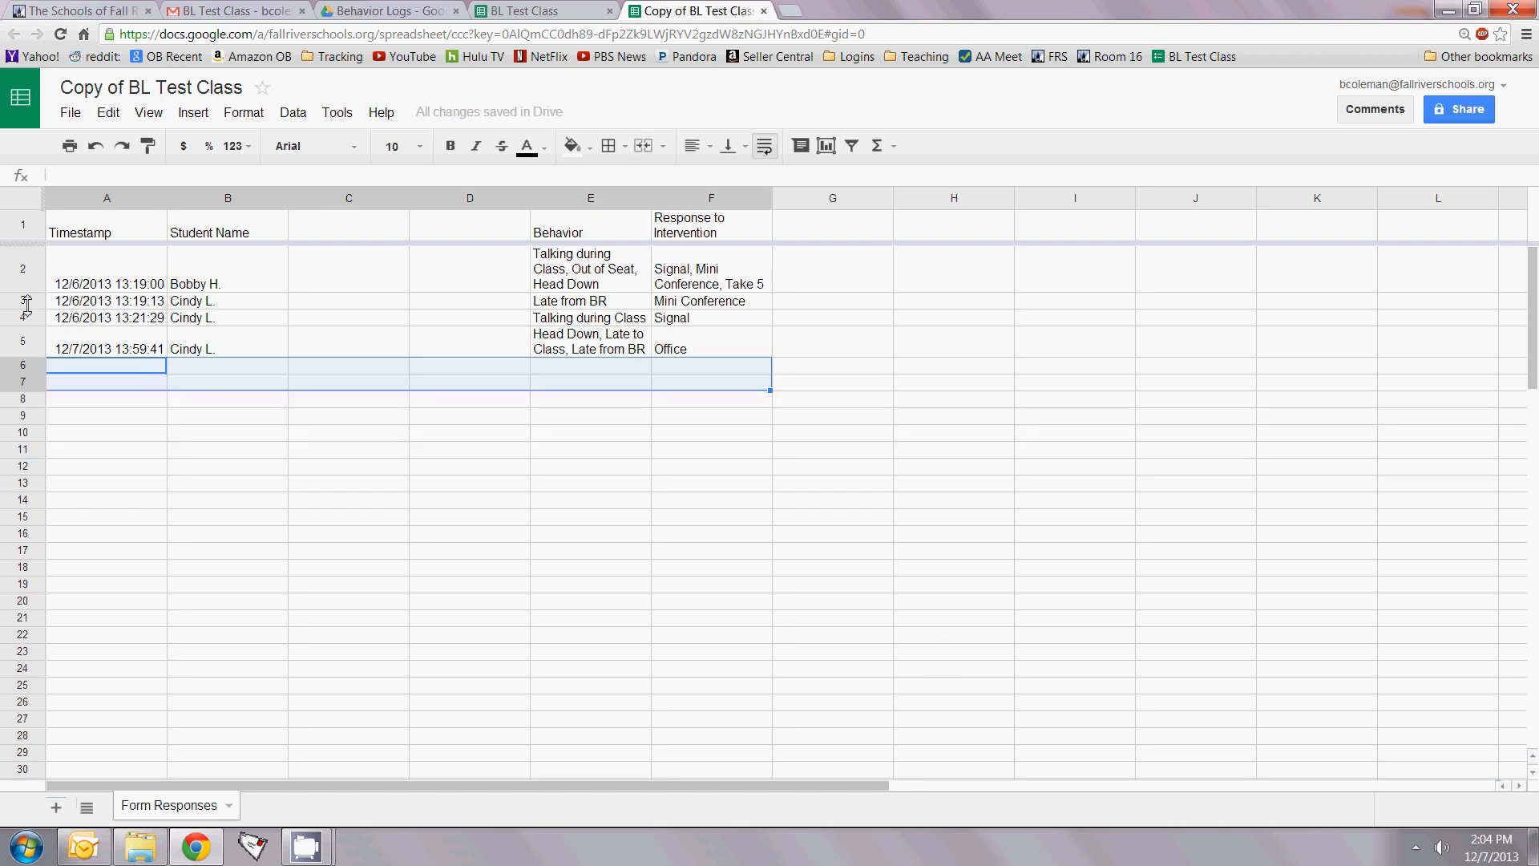
left_click_drag(65, 262, 762, 277)
key("Delete")
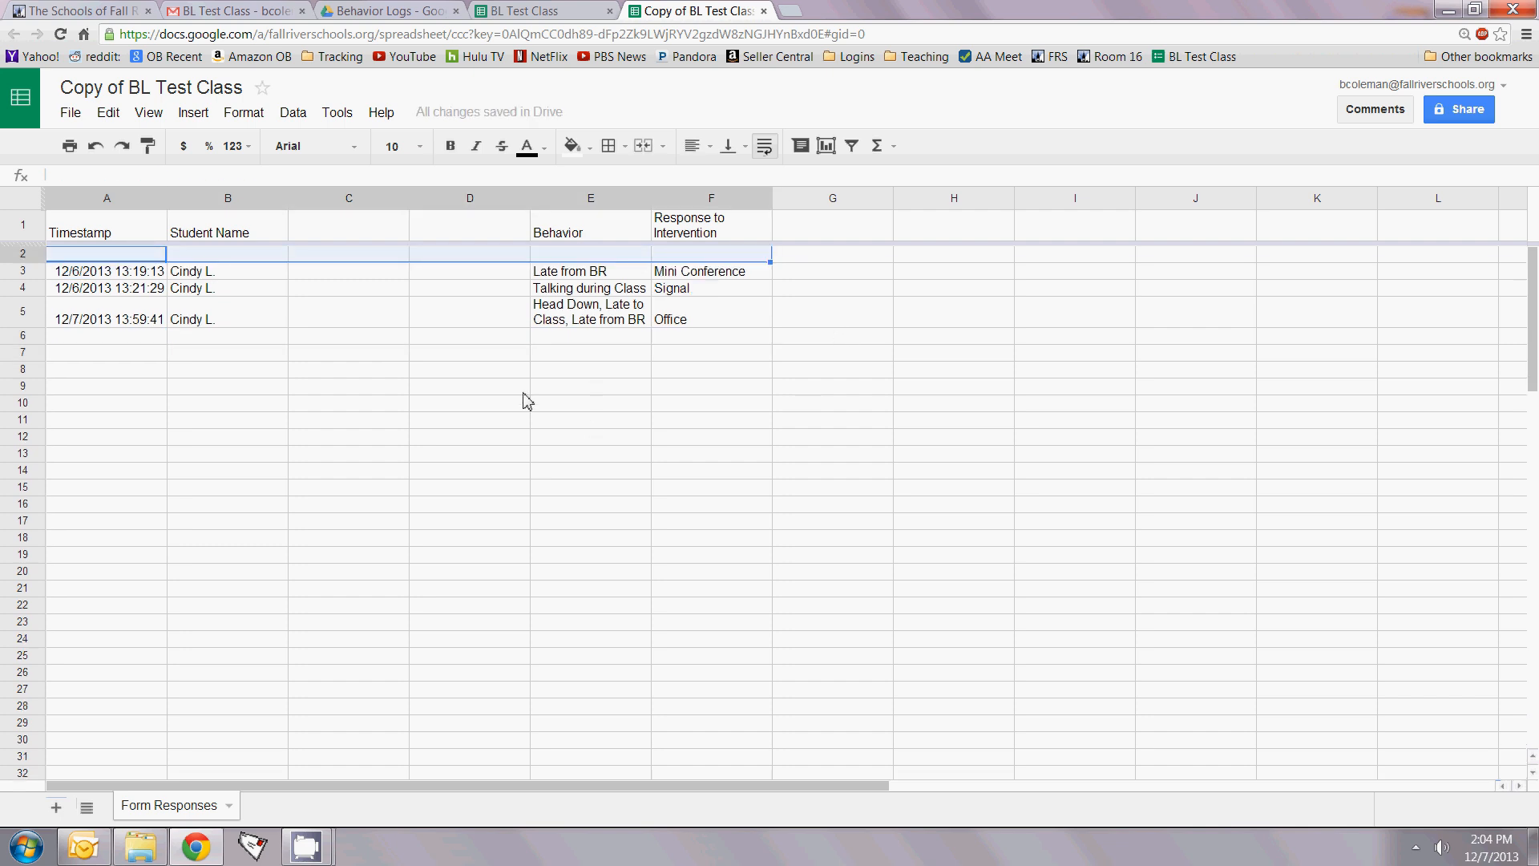